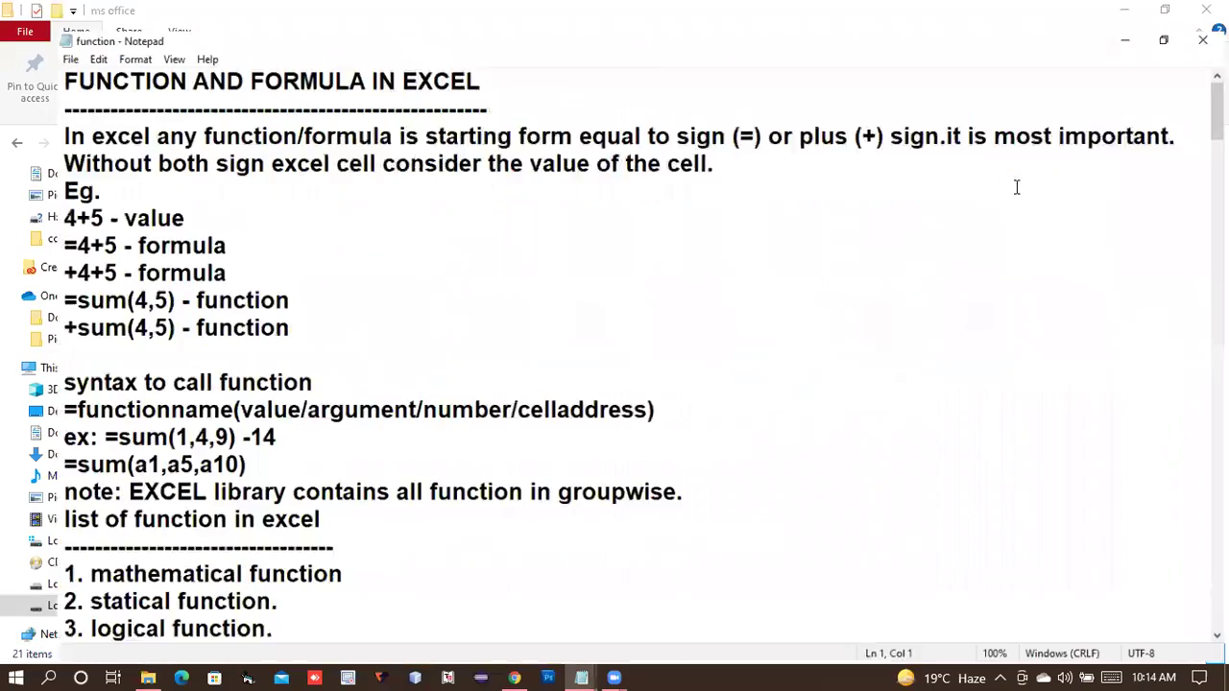
- Review the Excel function notes, from the SUM examples through to item 35, int()
{"action": "scroll", "coordinate": [601, 361], "scroll_direction": "down", "scroll_amount": 20}
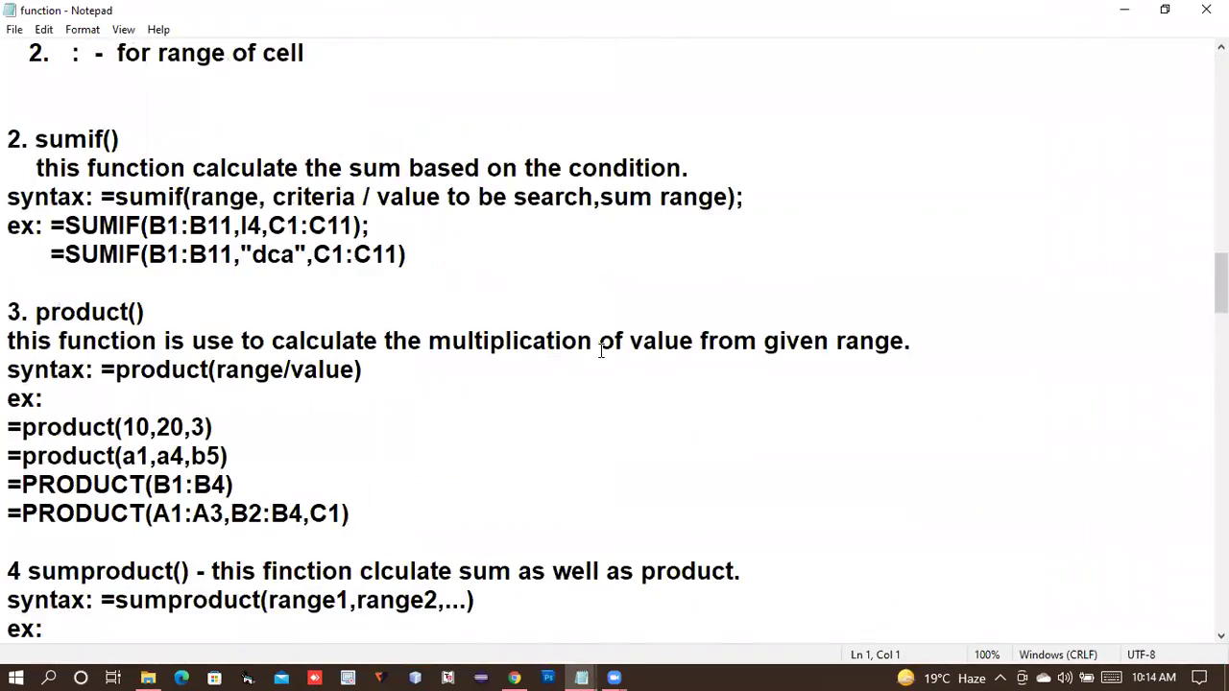
{"action": "scroll", "coordinate": [712, 333], "scroll_direction": "down", "scroll_amount": 8}
{"action": "scroll", "coordinate": [712, 333], "scroll_direction": "up", "scroll_amount": 8}
{"action": "scroll", "coordinate": [712, 336], "scroll_direction": "down", "scroll_amount": 4}
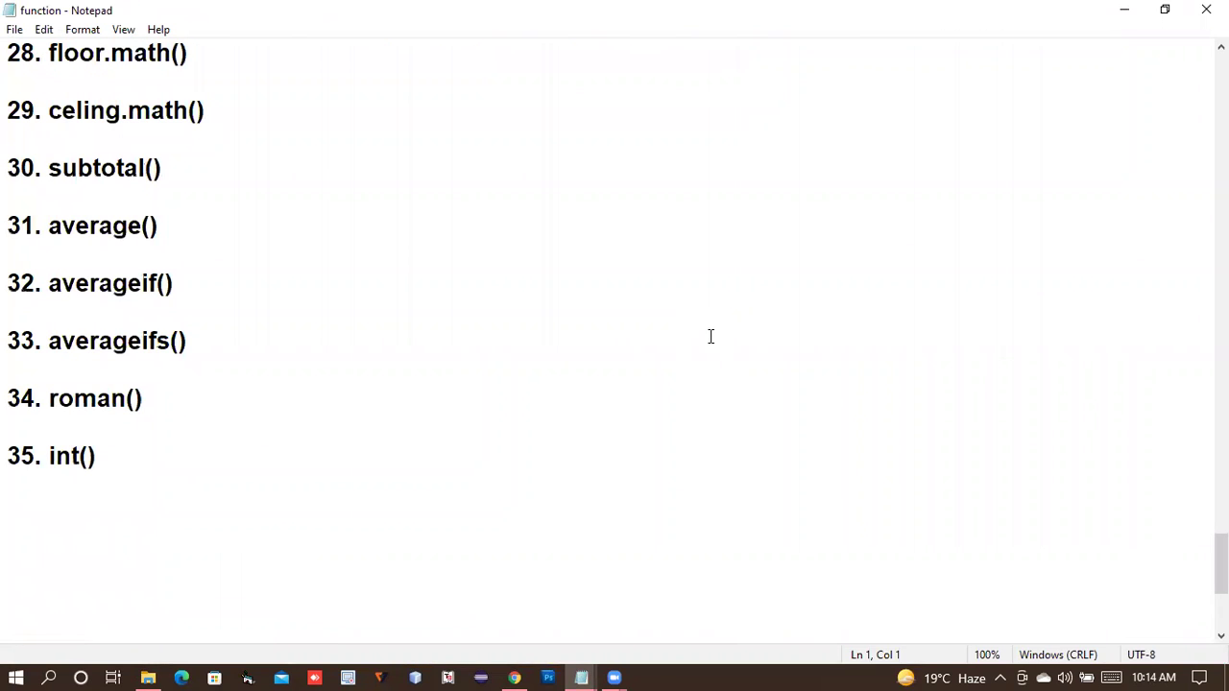
{"action": "left_click_drag", "start_coordinate": [111, 466], "coordinate": [36, 12]}
{"action": "scroll", "coordinate": [114, 240], "scroll_direction": "down", "scroll_amount": 5}
{"action": "scroll", "coordinate": [114, 240], "scroll_direction": "up", "scroll_amount": 10}
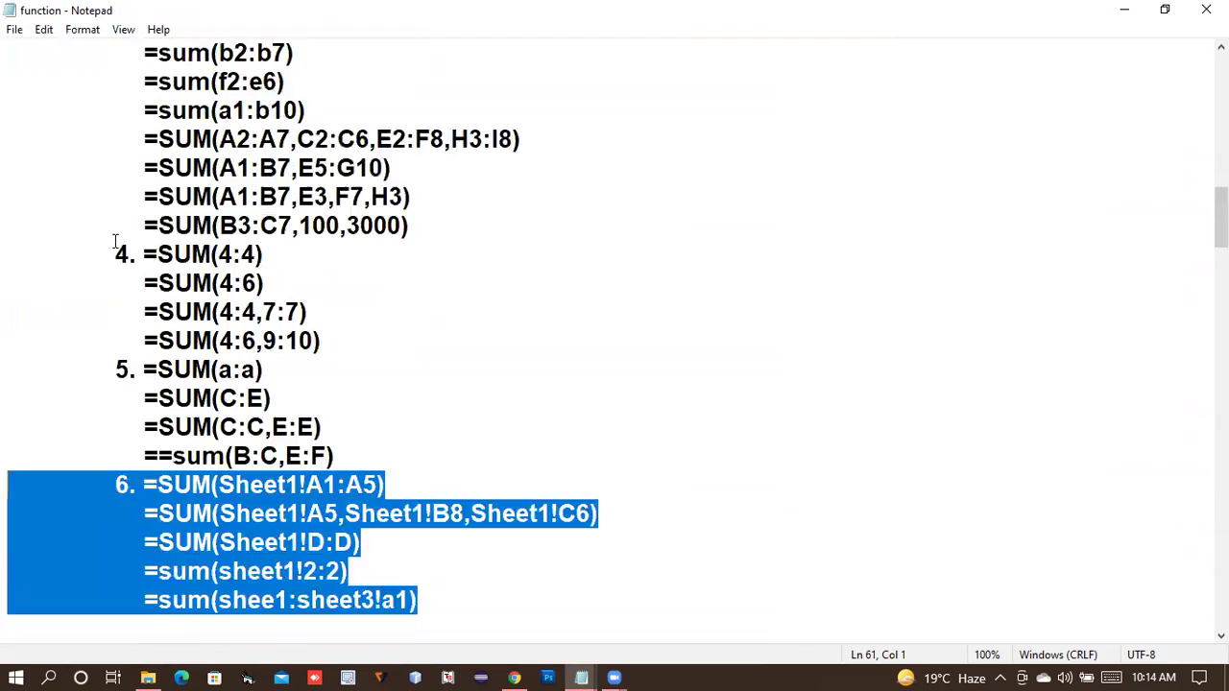
{"action": "scroll", "coordinate": [115, 240], "scroll_direction": "up", "scroll_amount": 2}
{"action": "left_click", "coordinate": [220, 283]}
{"action": "scroll", "coordinate": [122, 288], "scroll_direction": "down", "scroll_amount": 20}
{"action": "scroll", "coordinate": [122, 288], "scroll_direction": "down", "scroll_amount": 14}
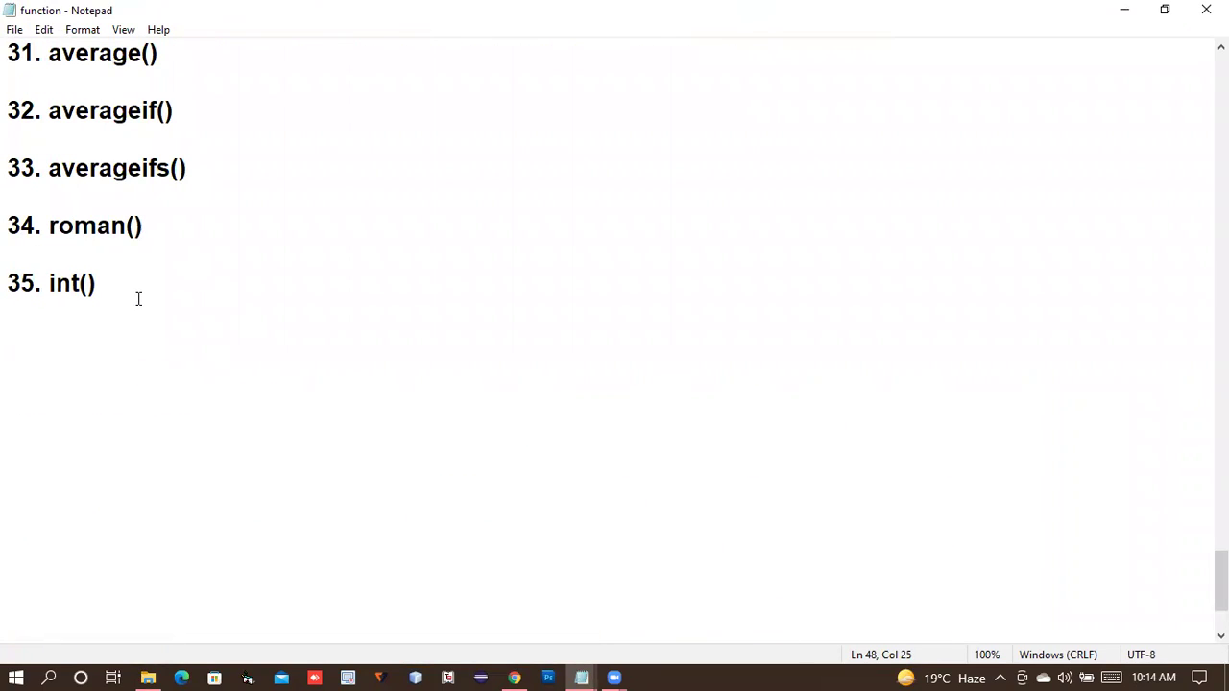
- Launch Excel and create a blank workbook
{"action": "key", "text": "super+r"}
{"action": "type", "text": "excel"}
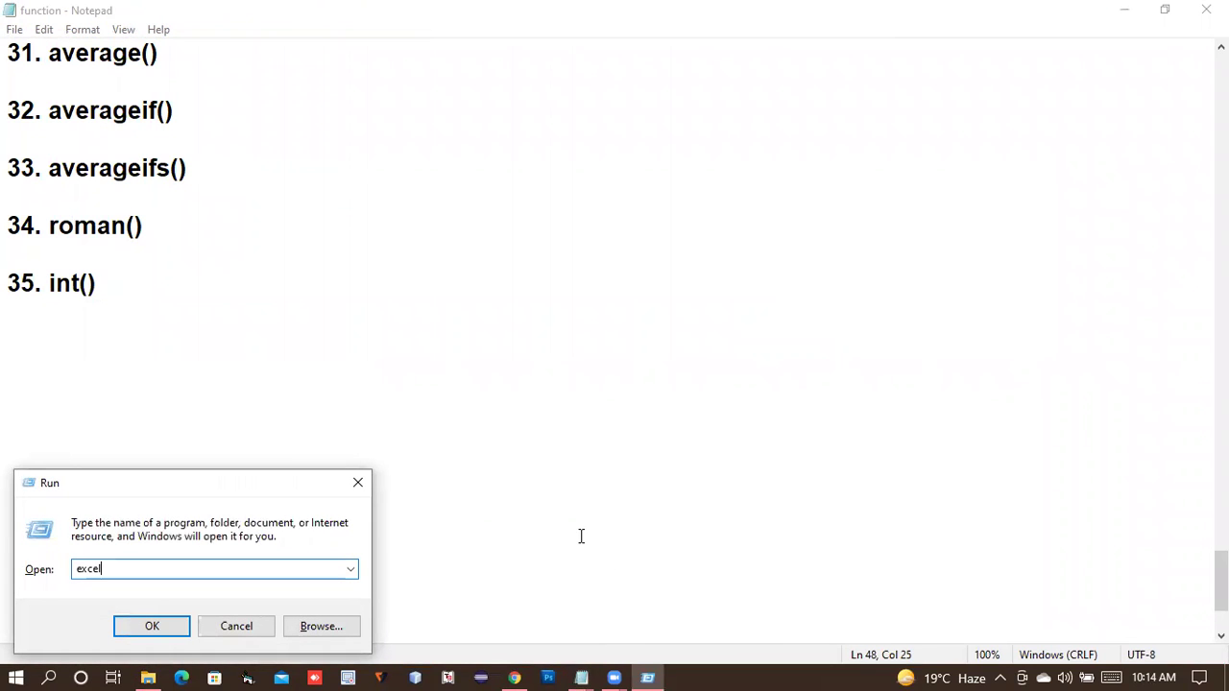
{"action": "left_click", "coordinate": [153, 626]}
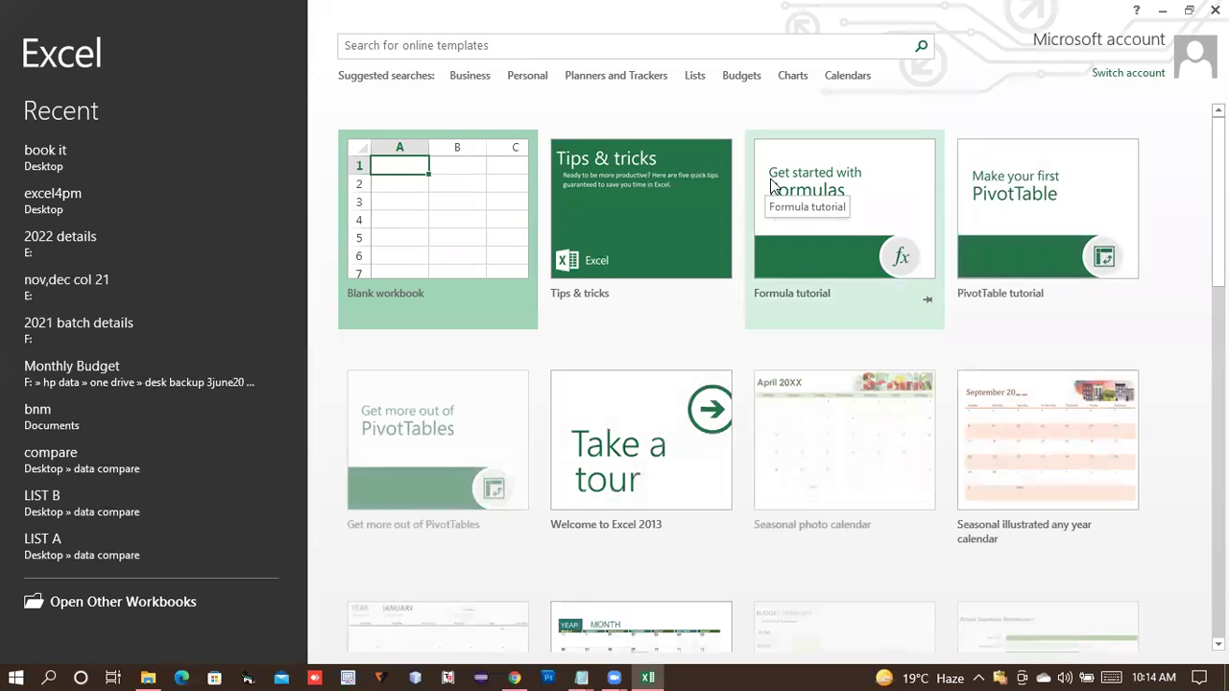
{"action": "left_click", "coordinate": [390, 201]}
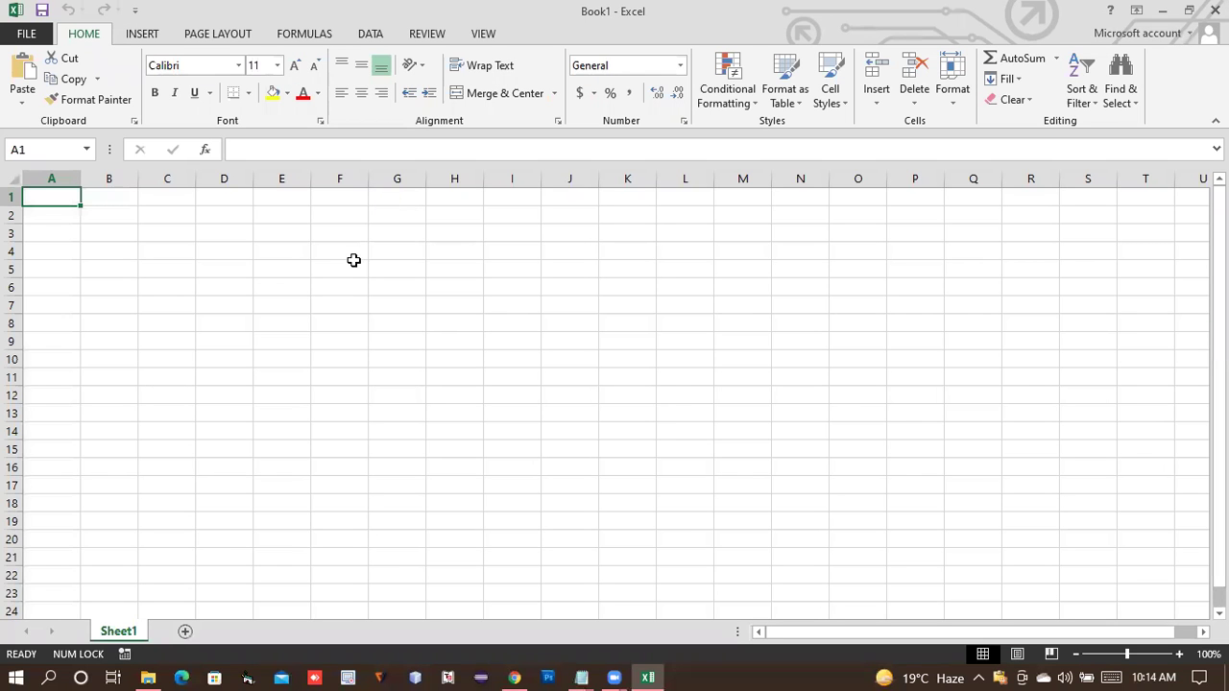
- Enter the formula =INT(4.678) in cell A1
{"action": "scroll", "coordinate": [355, 258], "scroll_direction": "up", "scroll_amount": 8}
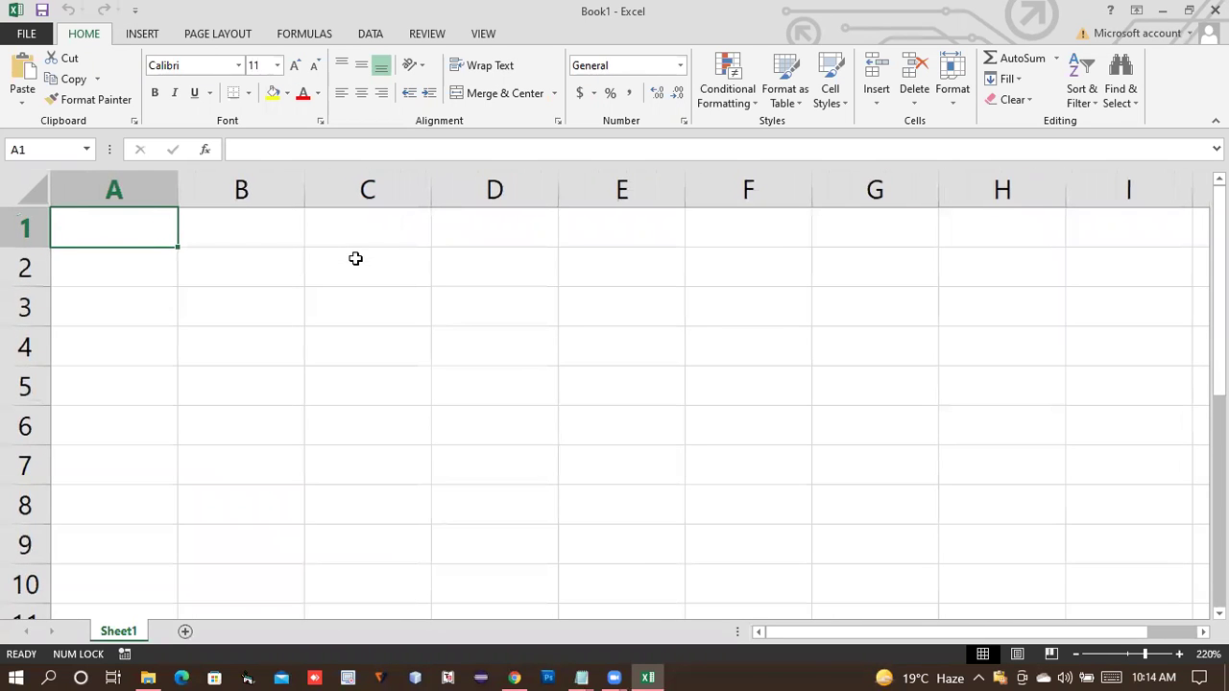
{"action": "type", "text": "=int"}
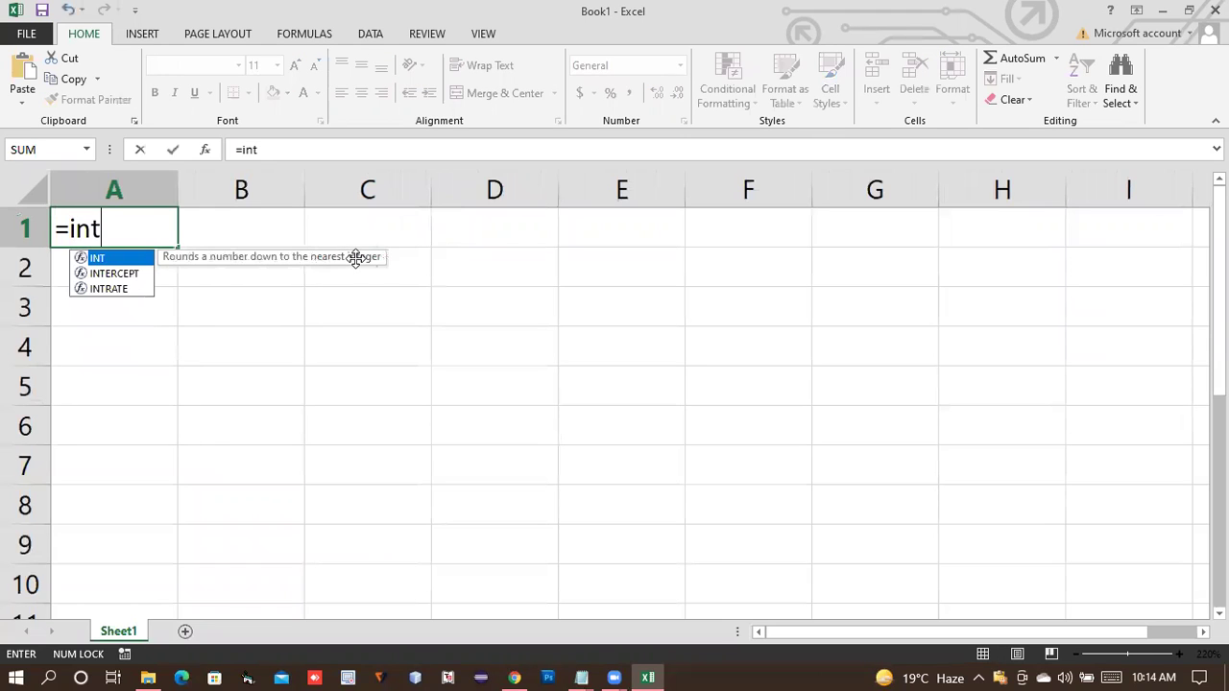
{"action": "type", "text": "(4.678)"}
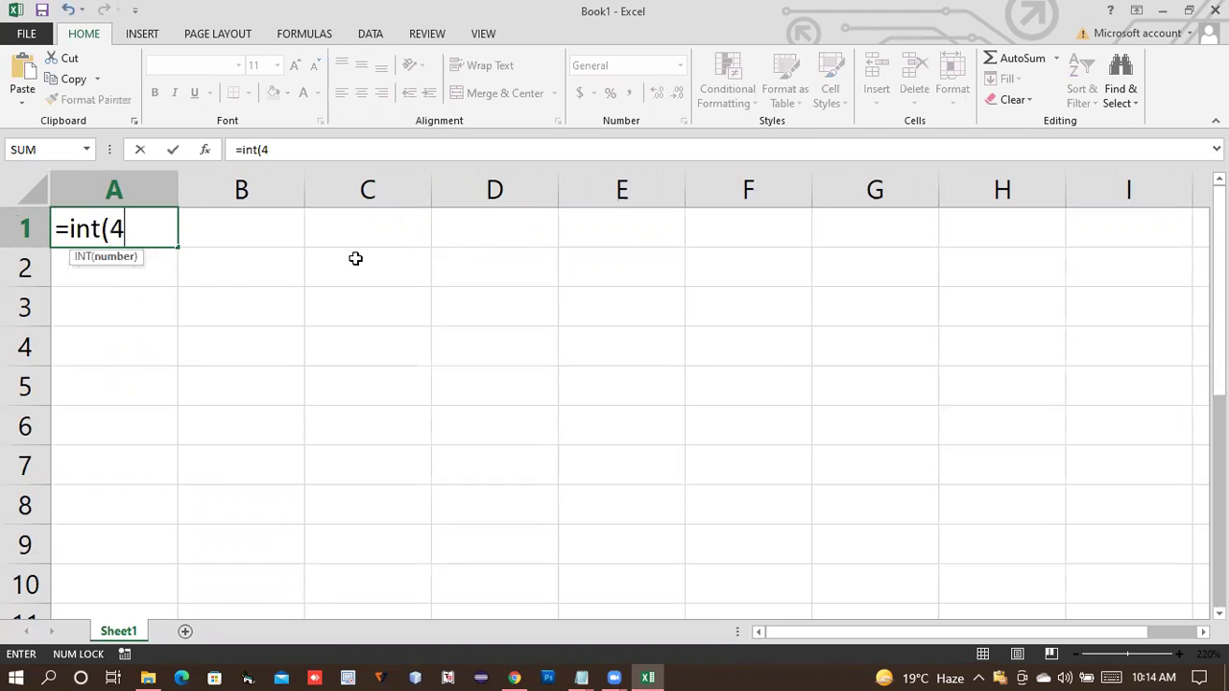
{"action": "key", "text": "Return"}
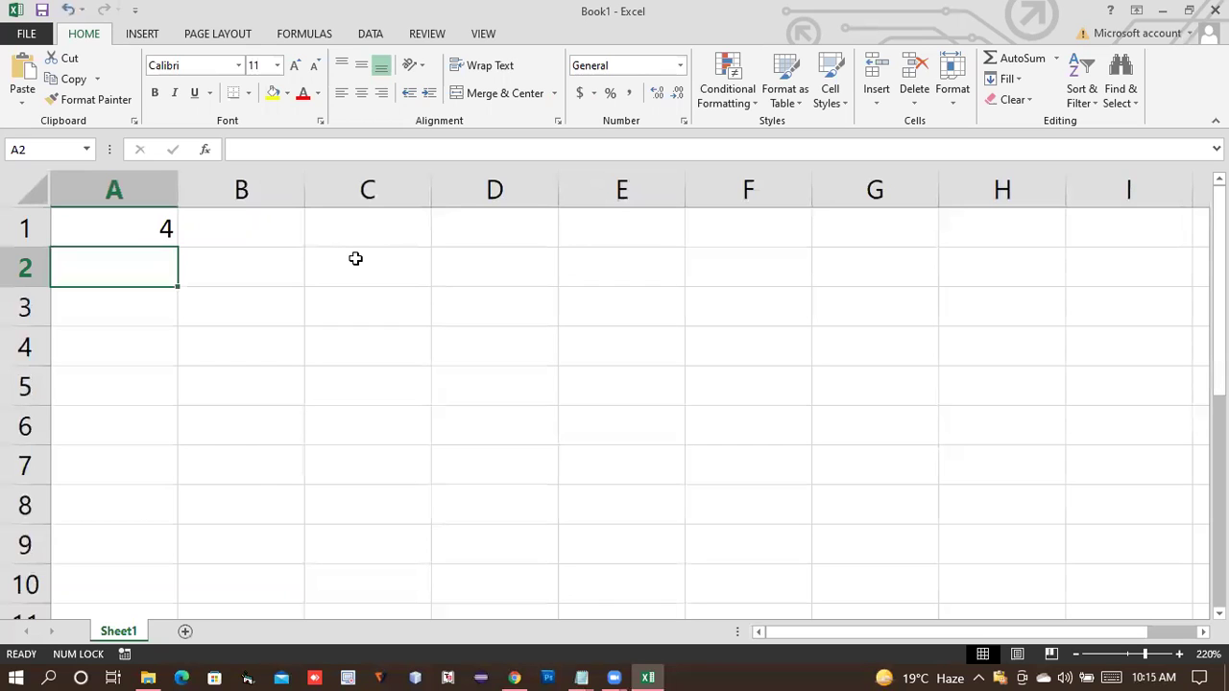
- Replace the content of A1 with the label "single shirt price" and widen column A to fit it
{"action": "left_click", "coordinate": [143, 228]}
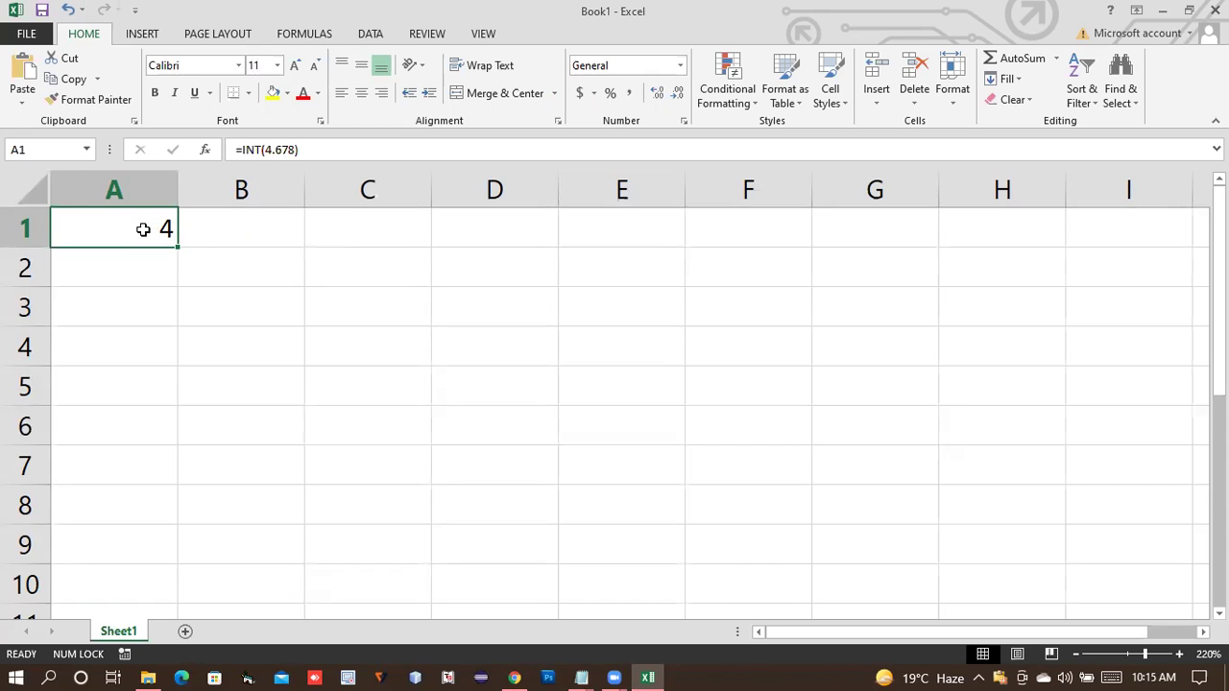
{"action": "type", "text": "si"}
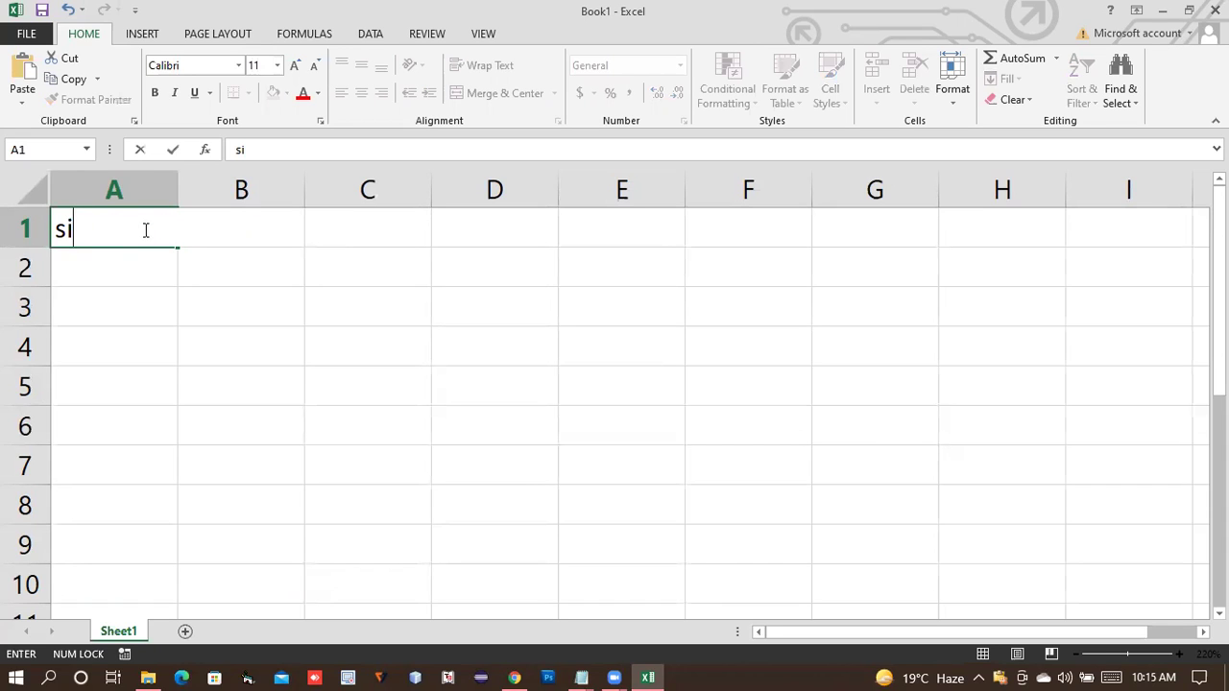
{"action": "type", "text": "ngle s"}
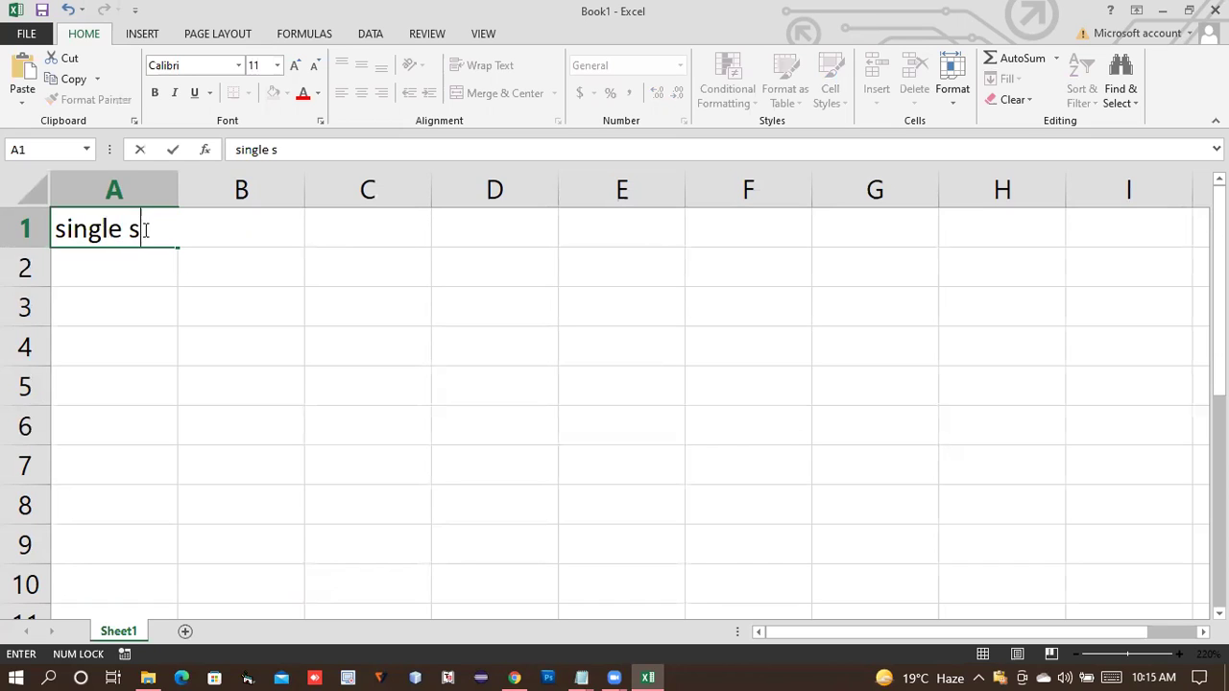
{"action": "type", "text": "hirt prix"}
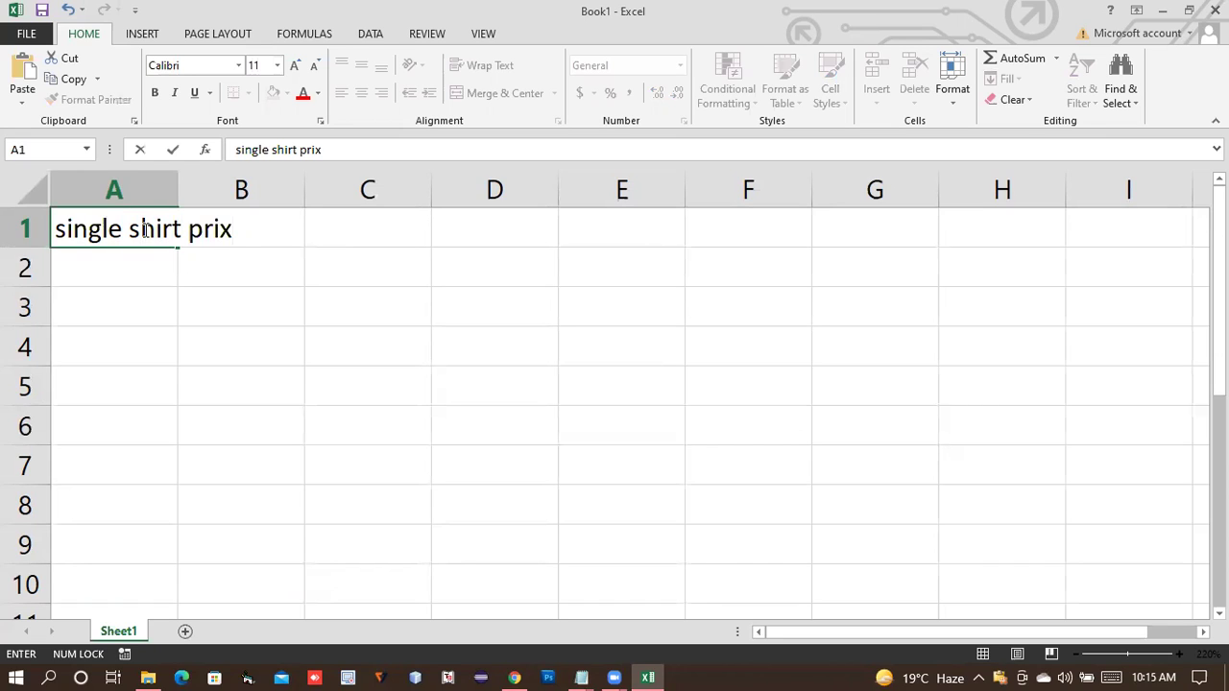
{"action": "key", "text": "BackSpace"}
{"action": "type", "text": "ce"}
{"action": "key", "text": "Return"}
{"action": "left_click_drag", "start_coordinate": [185, 183], "coordinate": [269, 189]}
{"action": "left_click", "coordinate": [227, 310]}
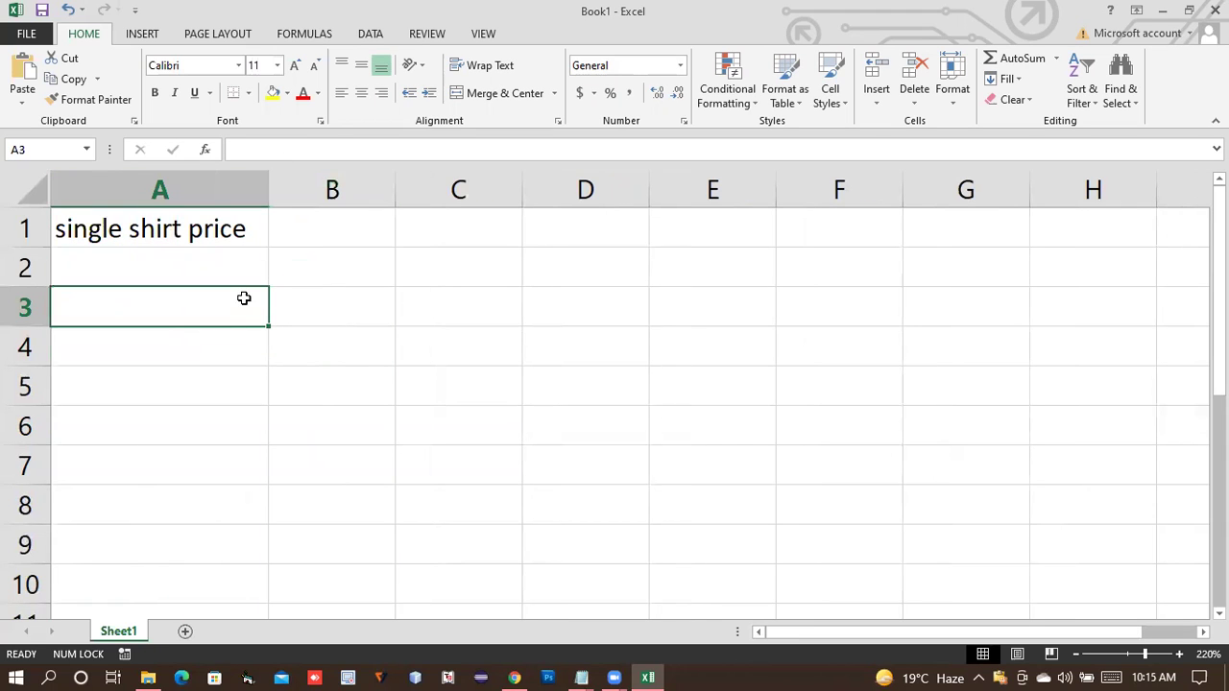
- Enter the label "no of shirt" in cell A2
{"action": "left_click", "coordinate": [307, 228]}
{"action": "left_click", "coordinate": [139, 267]}
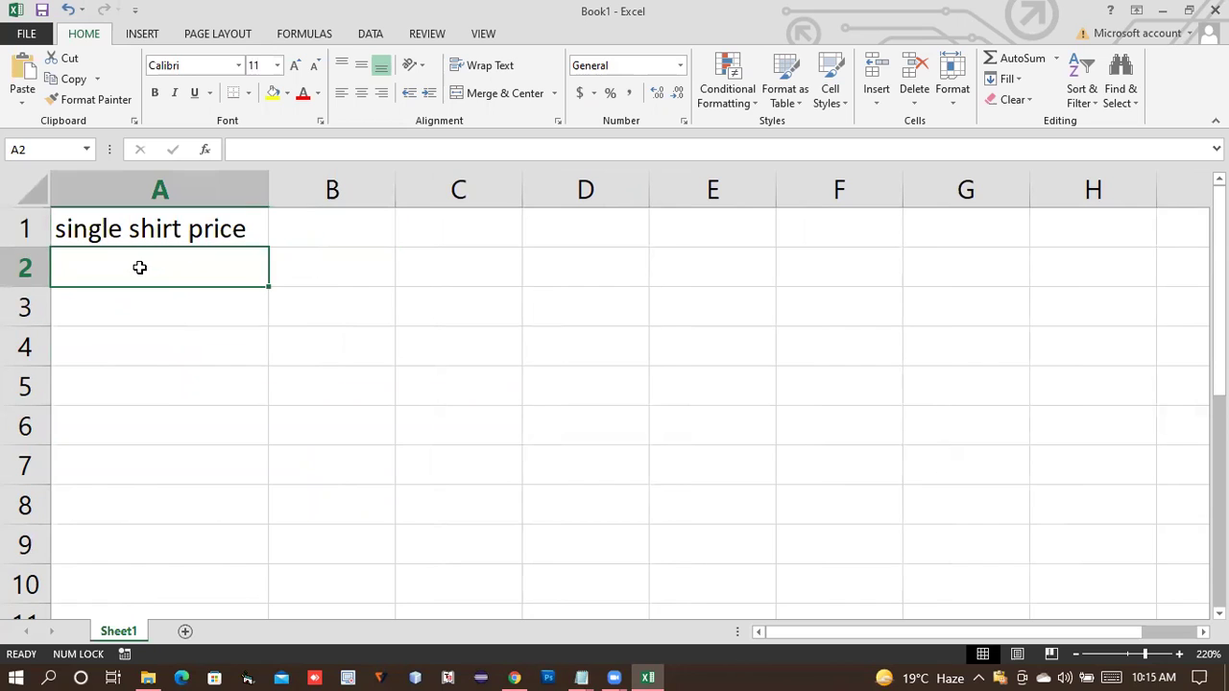
{"action": "type", "text": "no of "}
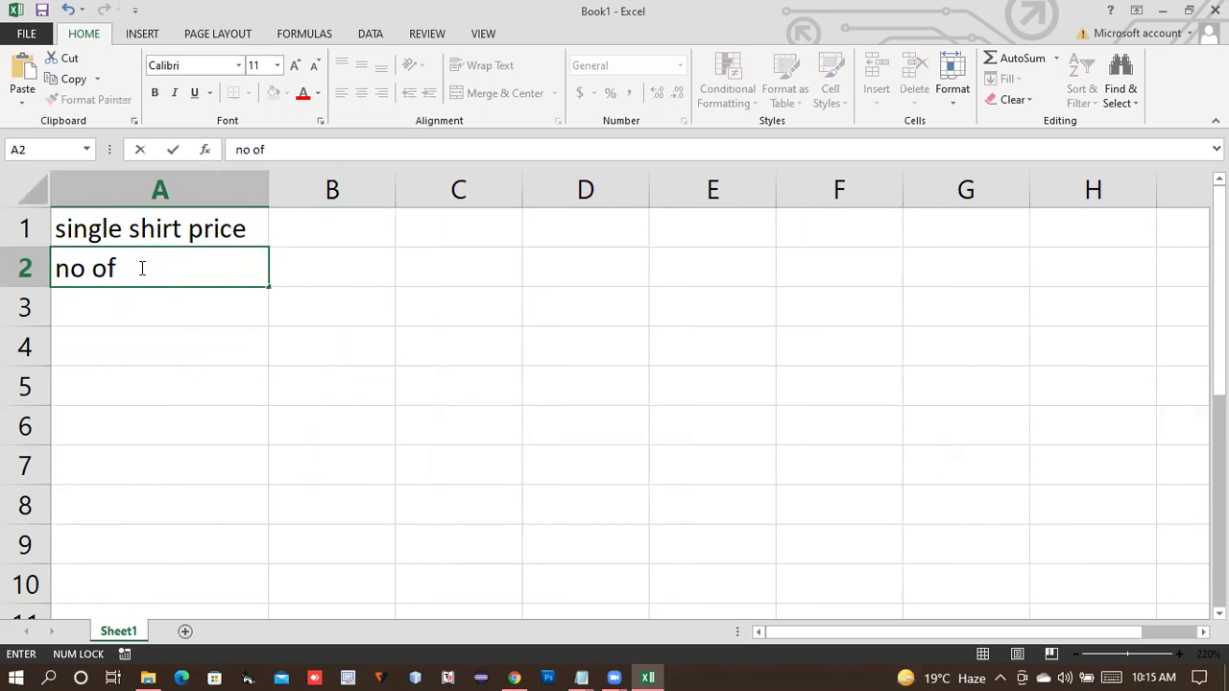
{"action": "type", "text": "shi"}
{"action": "type", "text": "rt"}
{"action": "key", "text": "Return"}
- Apply the dark grey cell style with bold white text and borders to A1:B2
{"action": "left_click_drag", "start_coordinate": [178, 236], "coordinate": [297, 271]}
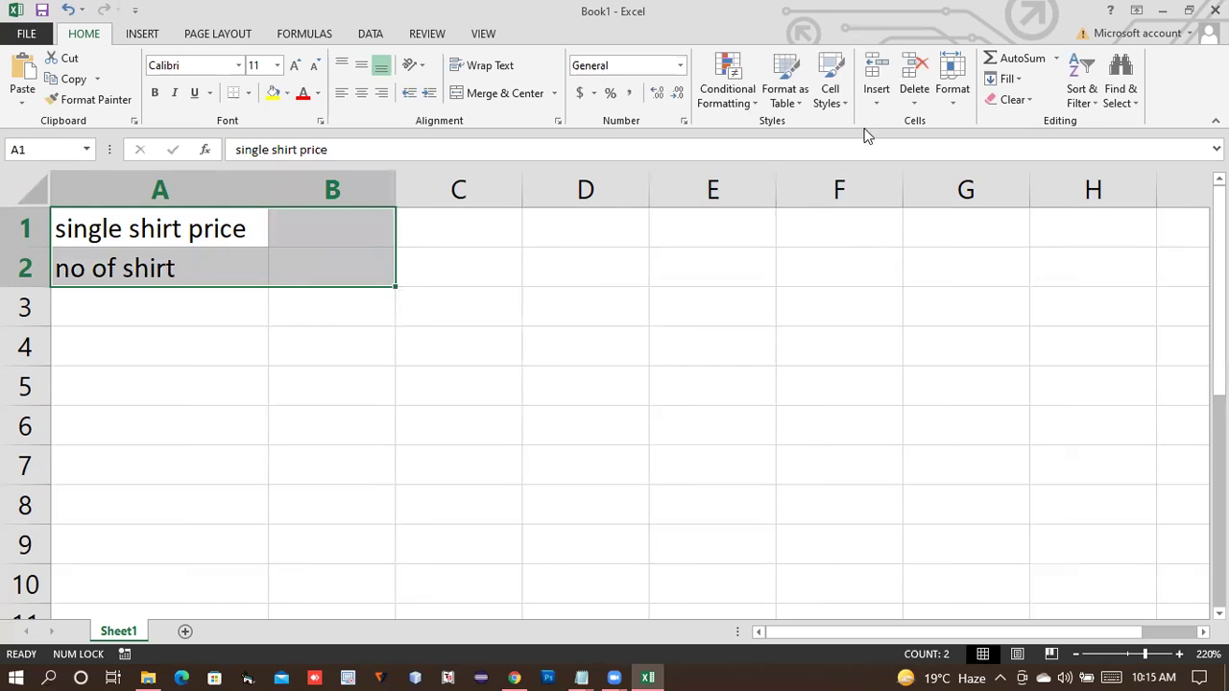
{"action": "left_click", "coordinate": [830, 82]}
{"action": "left_click", "coordinate": [693, 191]}
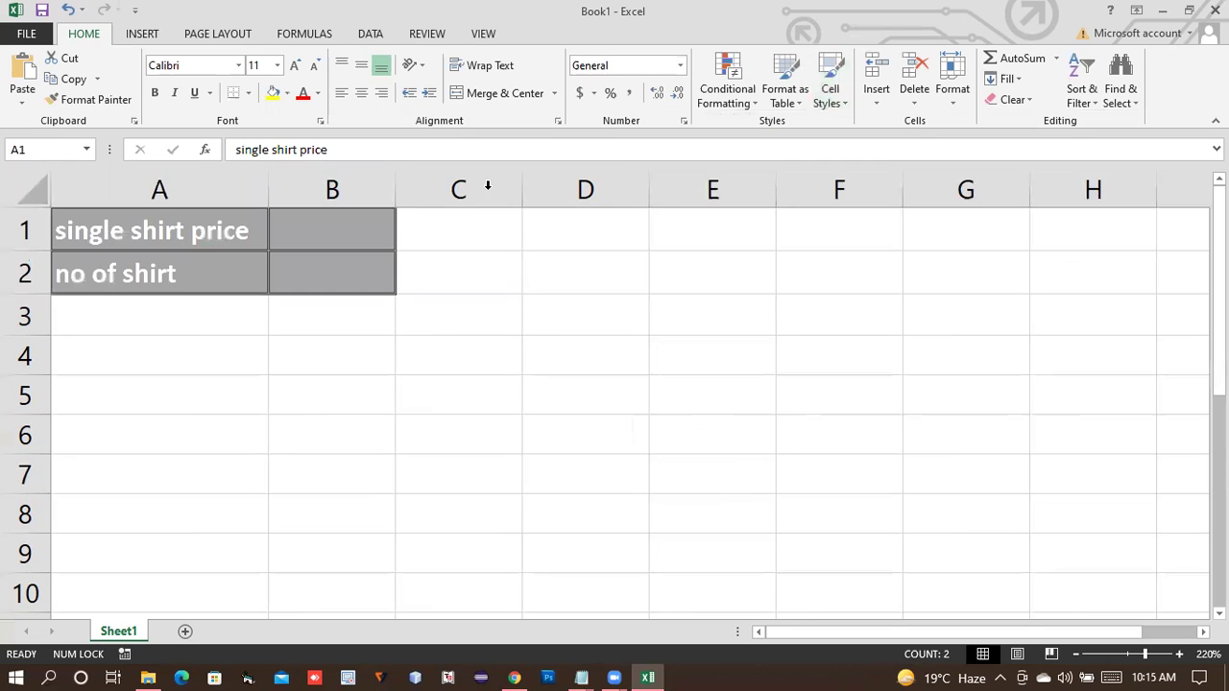
- Enter 599 as the single shirt price in B1 and 1.5 as the number of shirts in B2
{"action": "left_click", "coordinate": [276, 239]}
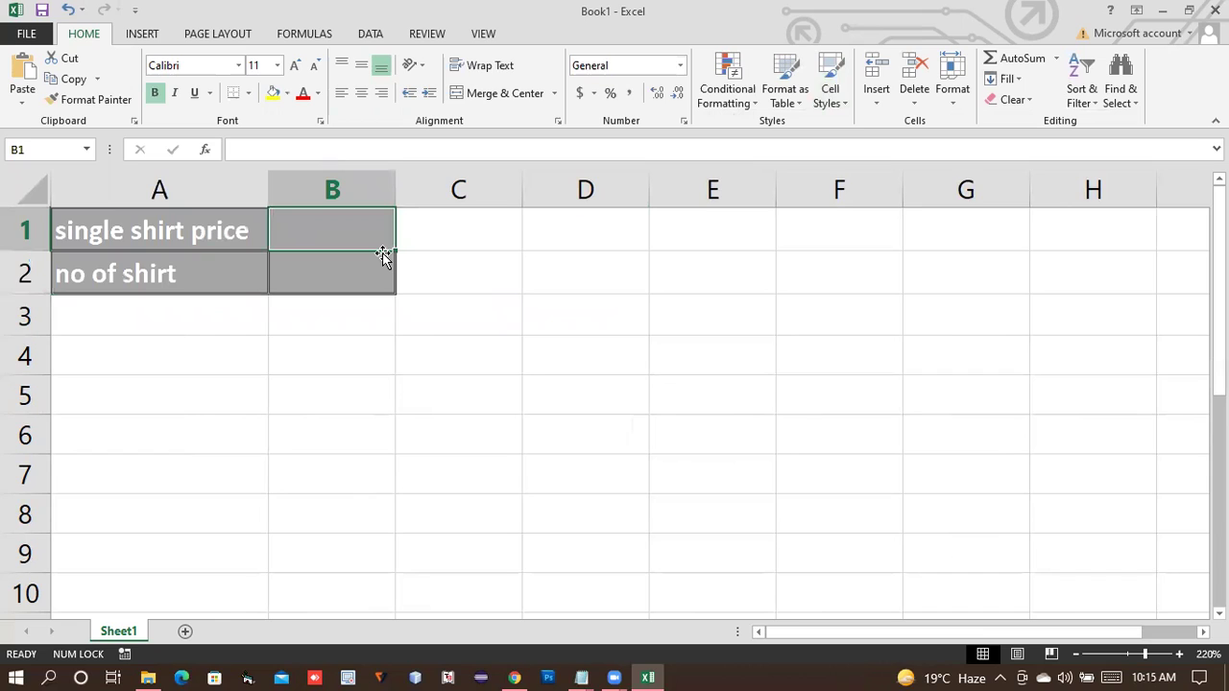
{"action": "type", "text": "599"}
{"action": "key", "text": "Return"}
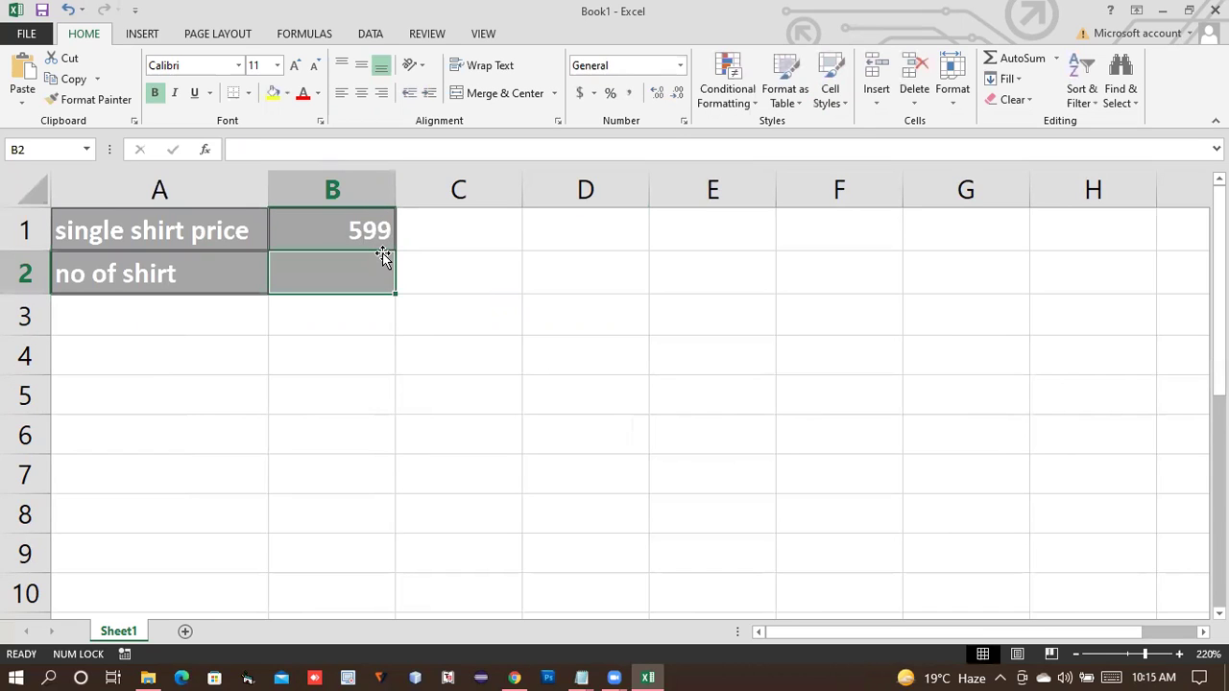
{"action": "type", "text": "1.5"}
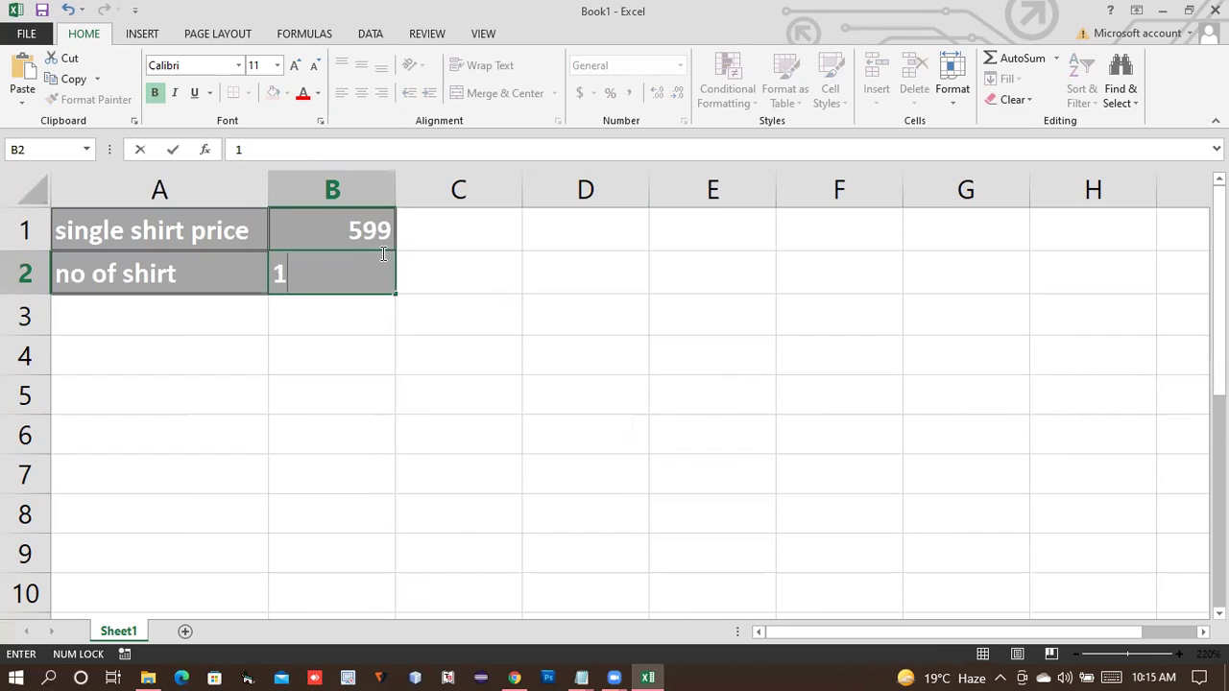
{"action": "key", "text": "Return"}
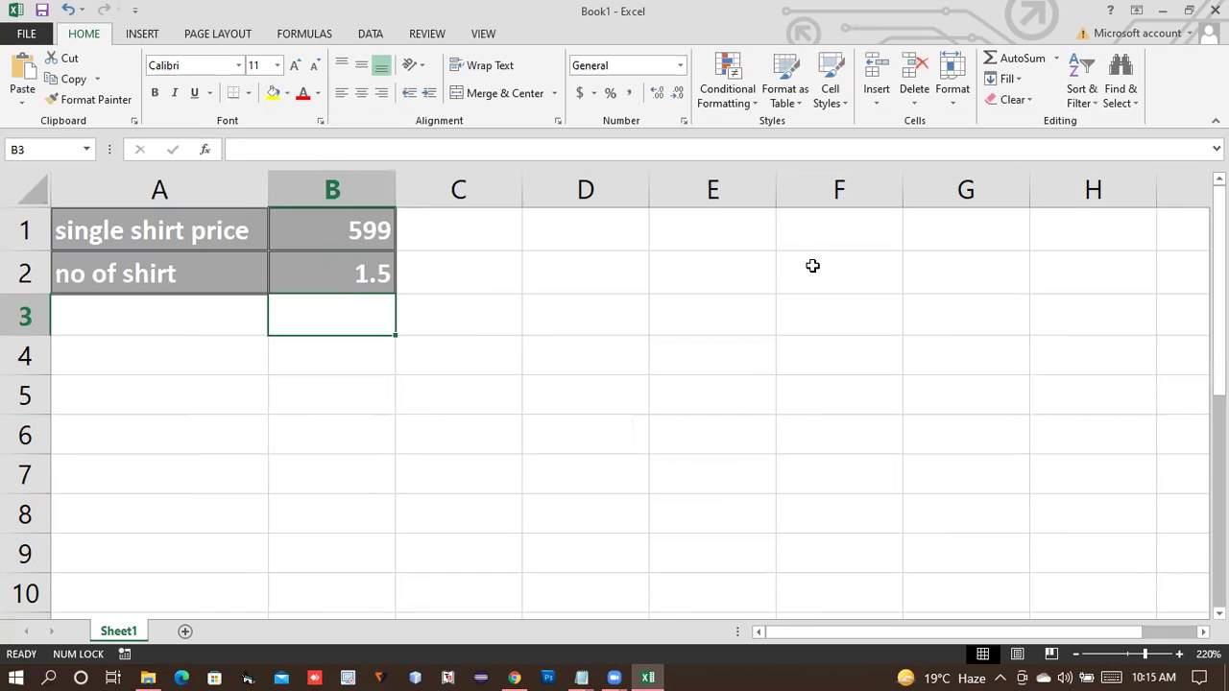
- Add a second worksheet to the workbook
{"action": "left_click", "coordinate": [722, 235]}
{"action": "left_click", "coordinate": [185, 630]}
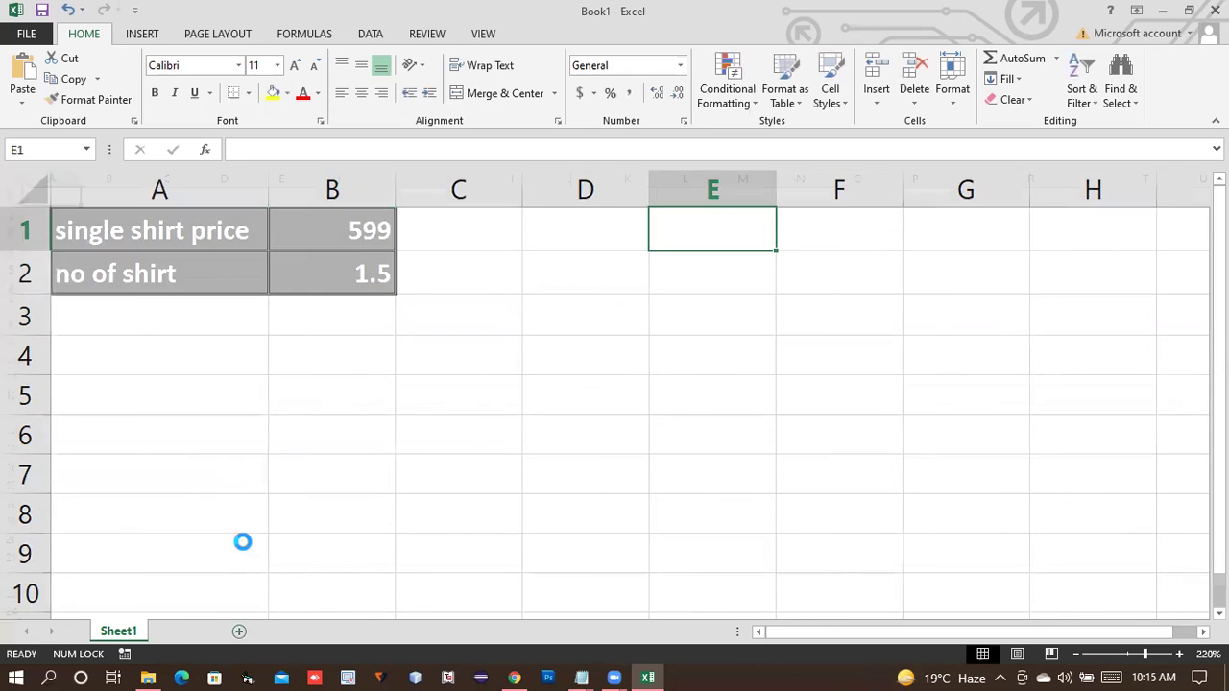
{"action": "scroll", "coordinate": [118, 213], "scroll_direction": "up", "scroll_amount": 4}
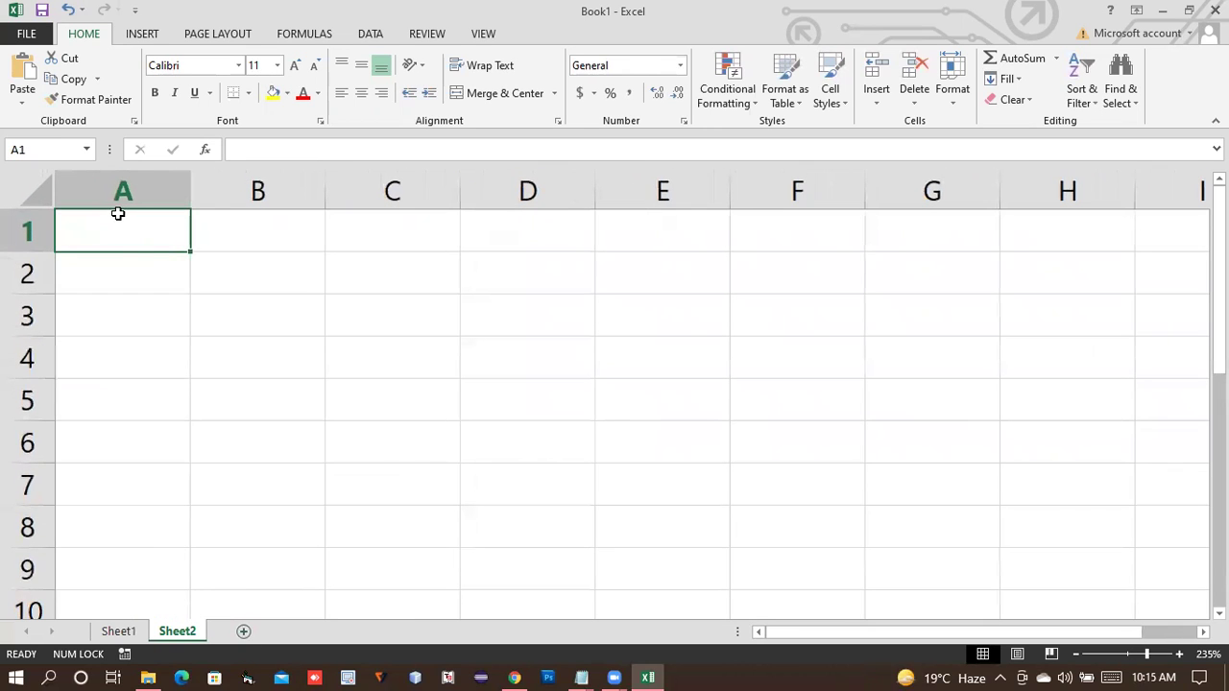
{"action": "left_click", "coordinate": [121, 269]}
{"action": "left_click", "coordinate": [125, 332]}
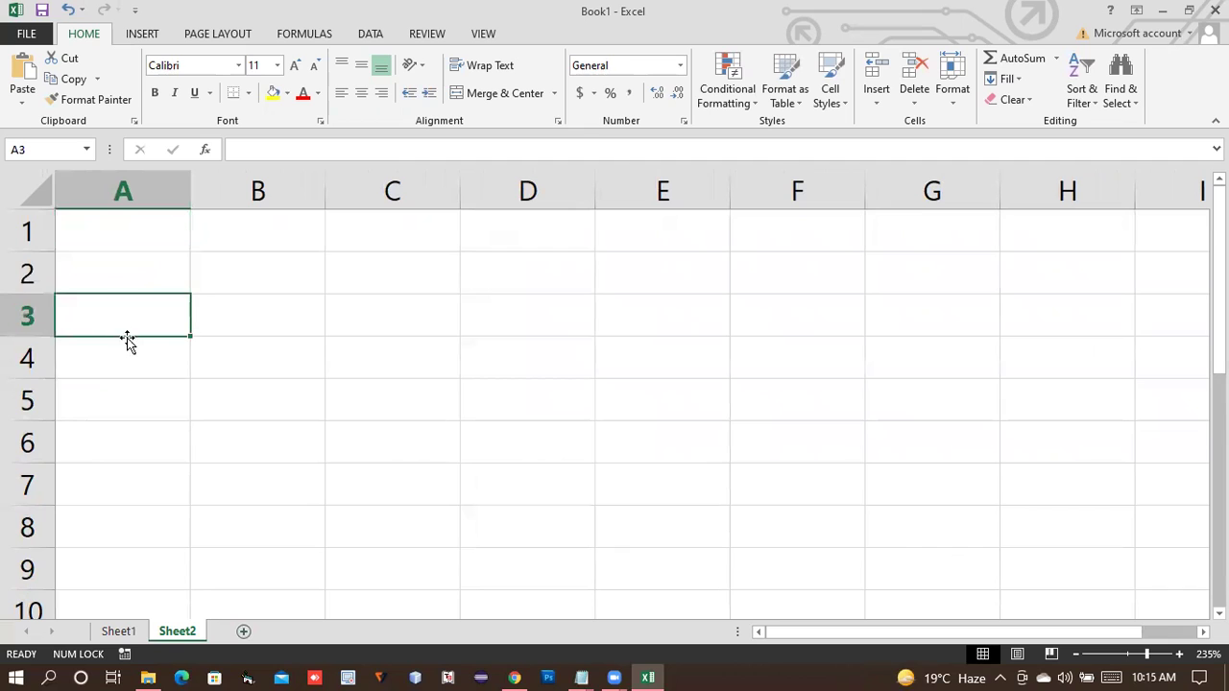
{"action": "left_click", "coordinate": [127, 353]}
{"action": "left_click", "coordinate": [143, 408]}
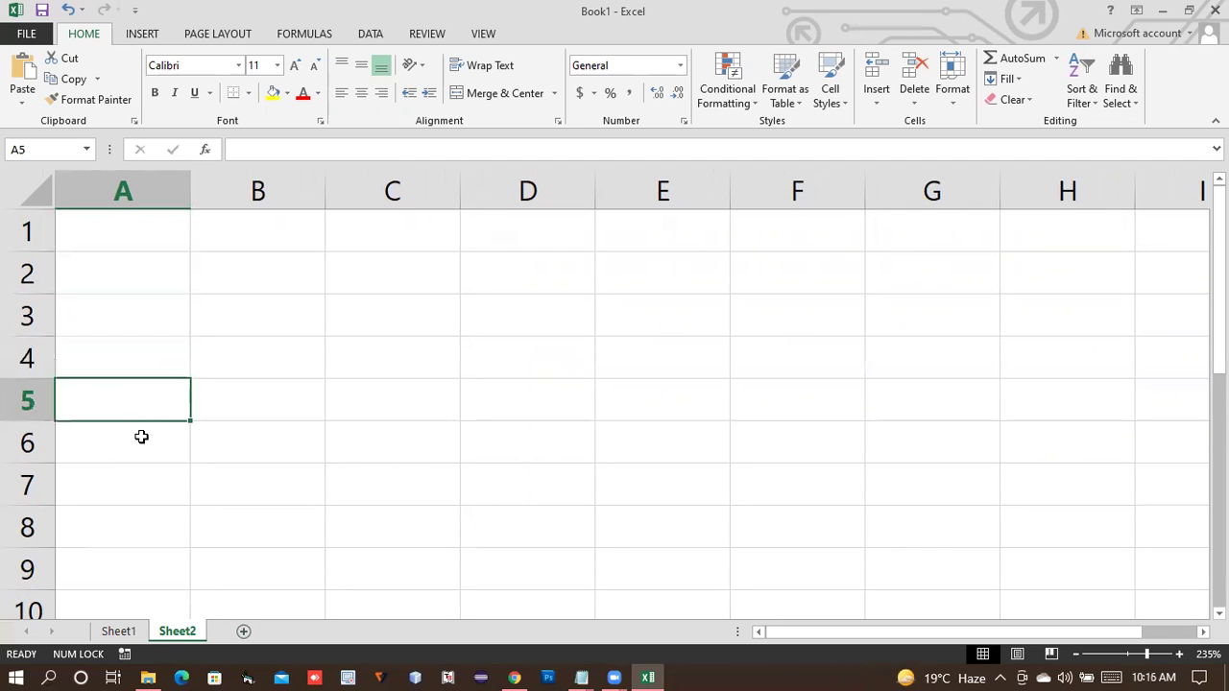
{"action": "left_click", "coordinate": [139, 444]}
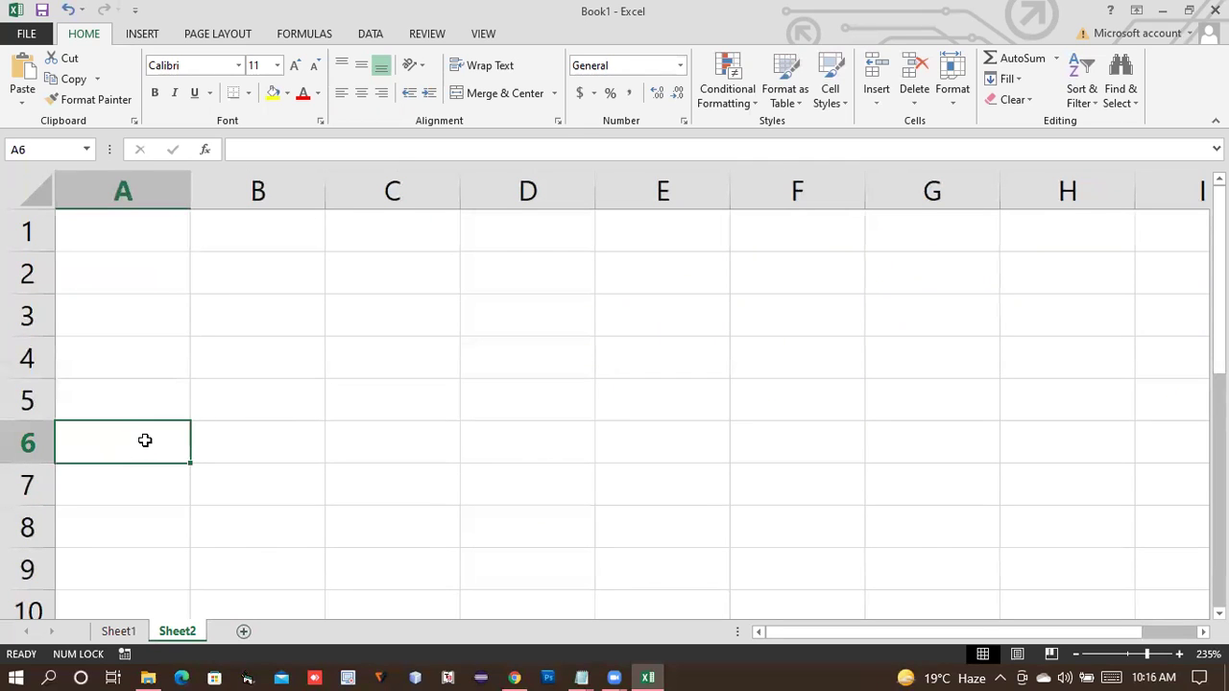
- Enter the labels name, mobno, email and address in cells A1 to A4 of the second sheet
{"action": "left_click", "coordinate": [156, 230]}
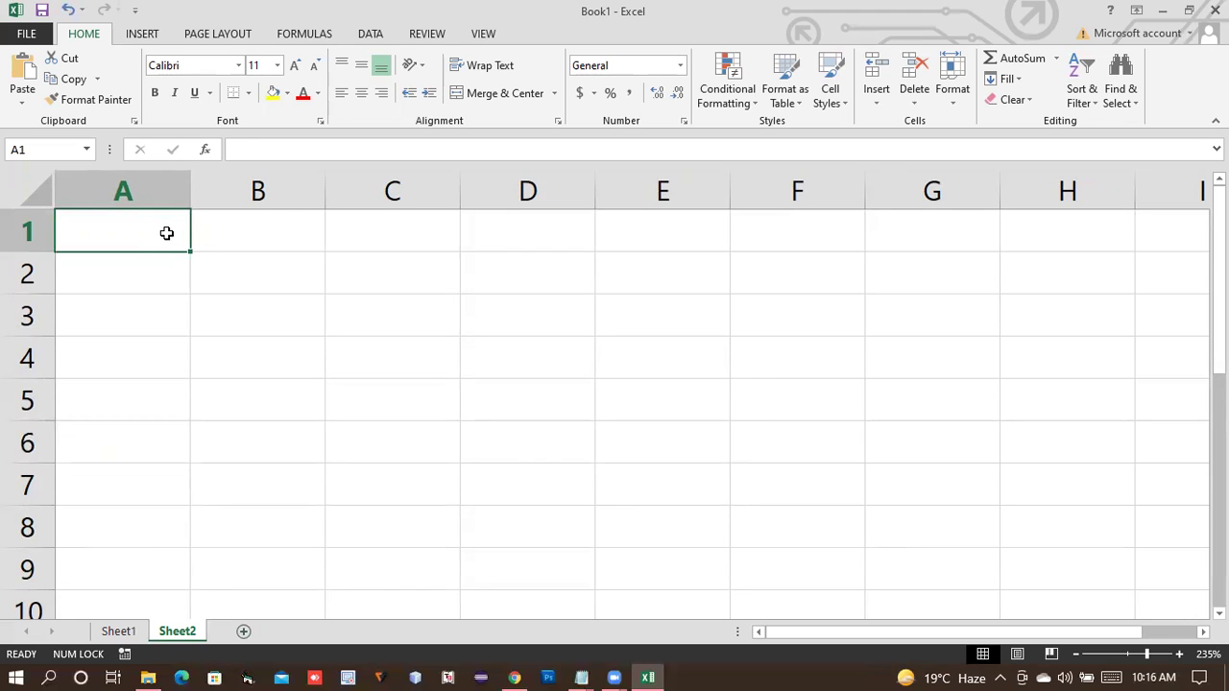
{"action": "type", "text": "name"}
{"action": "key", "text": "Tab"}
{"action": "key", "text": "Return"}
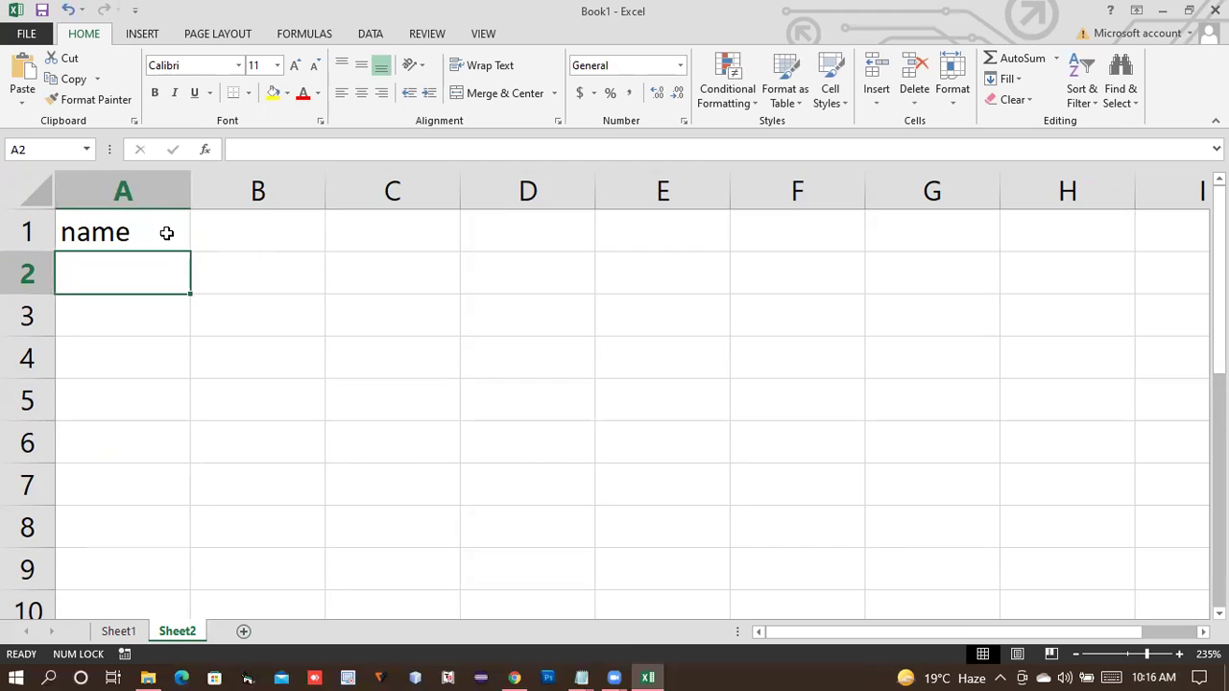
{"action": "type", "text": "mob"}
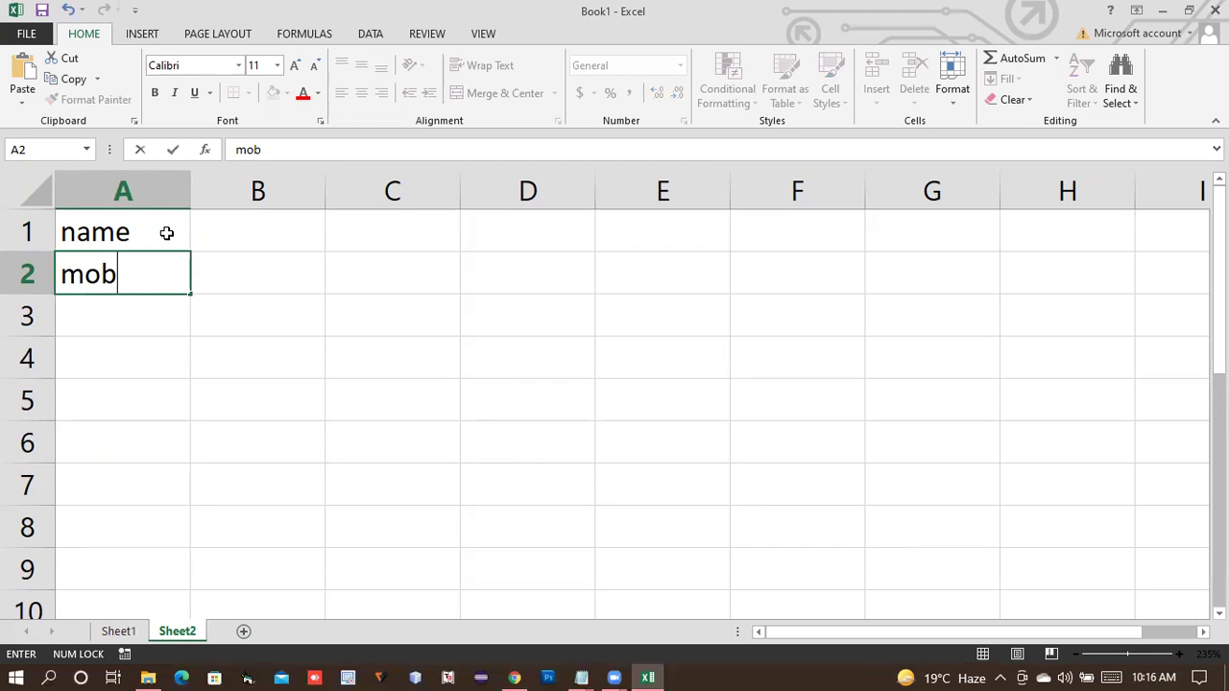
{"action": "type", "text": "no"}
{"action": "key", "text": "Return"}
{"action": "type", "text": "e"}
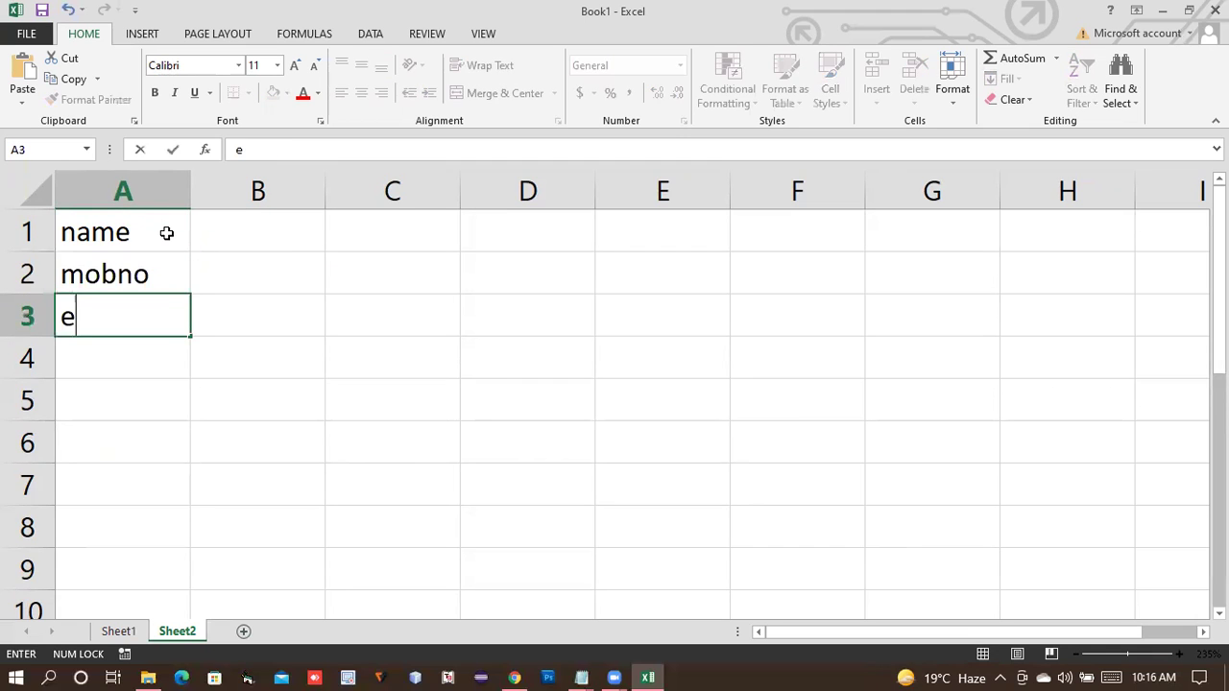
{"action": "type", "text": "mail"}
{"action": "key", "text": "Return"}
{"action": "type", "text": "a"}
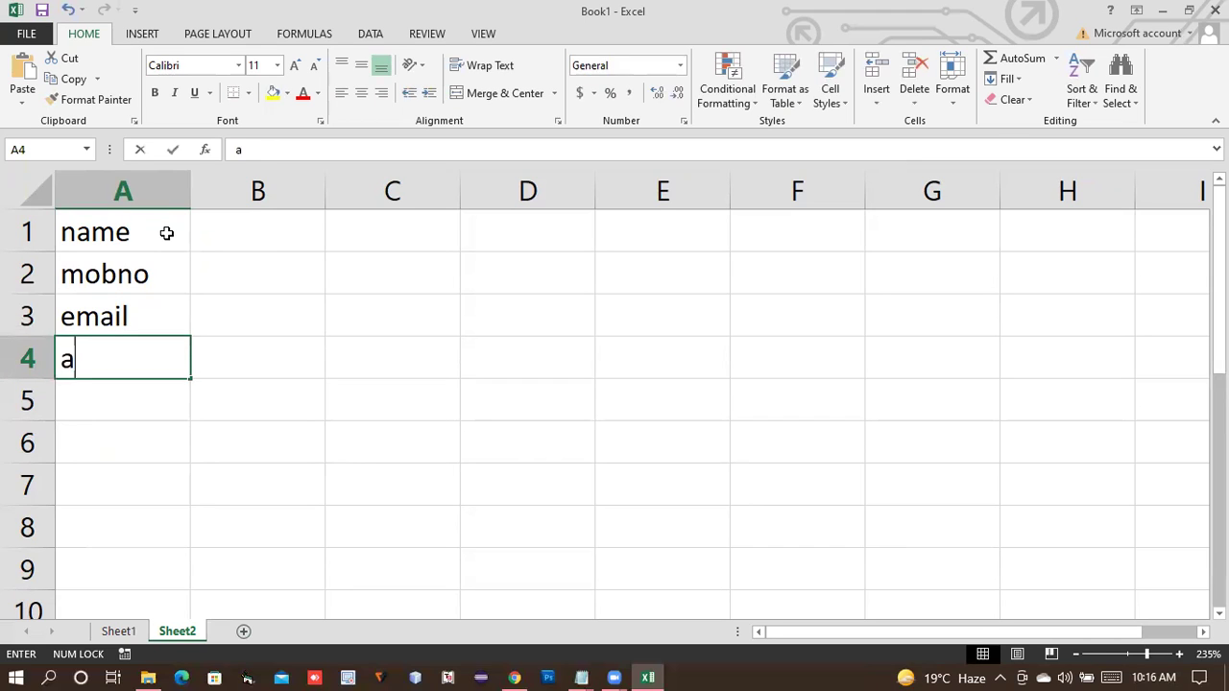
{"action": "type", "text": "ddress"}
{"action": "key", "text": "Return"}
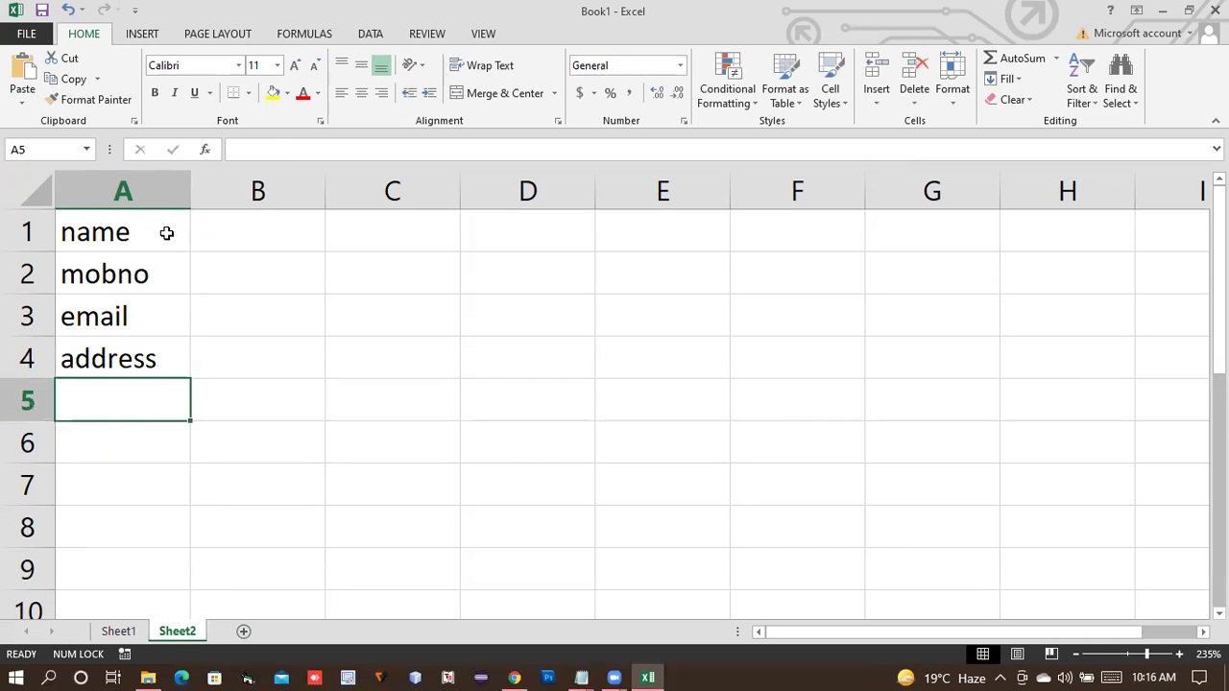
- Enter the labels no of shirt and price in cells A5 and A6
{"action": "type", "text": "no "}
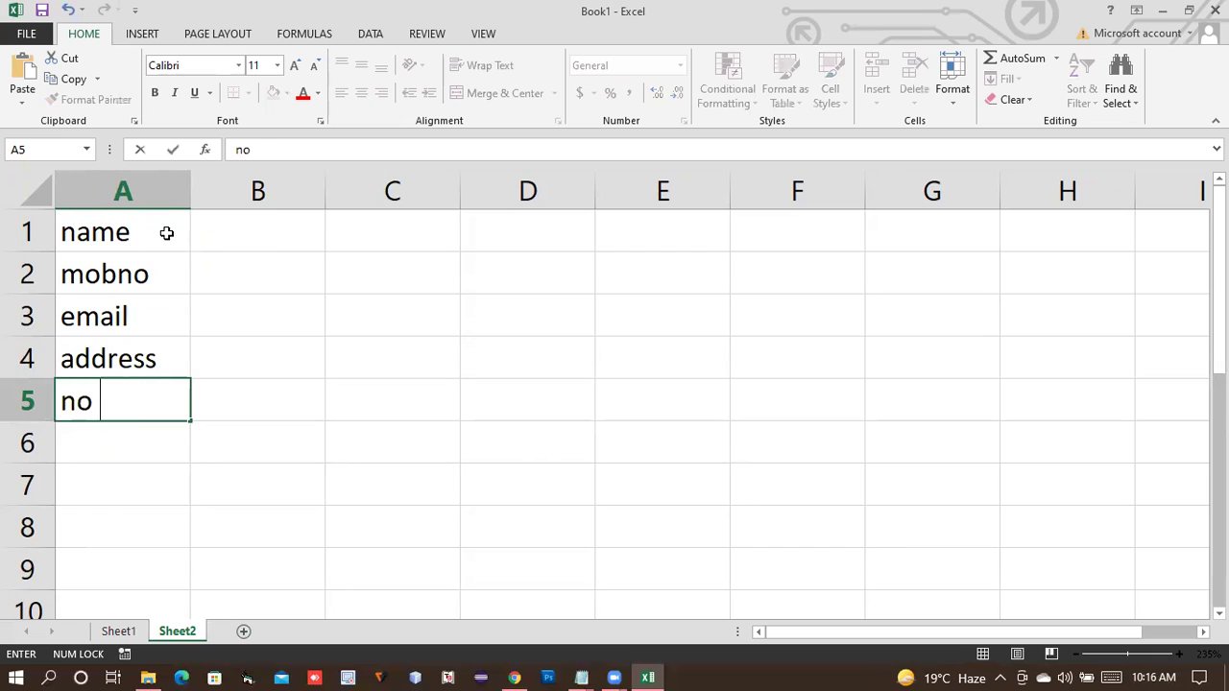
{"action": "type", "text": "of shirt"}
{"action": "key", "text": "Return"}
{"action": "type", "text": "prix"}
{"action": "key", "text": "BackSpace"}
{"action": "type", "text": "ce"}
{"action": "key", "text": "Return"}
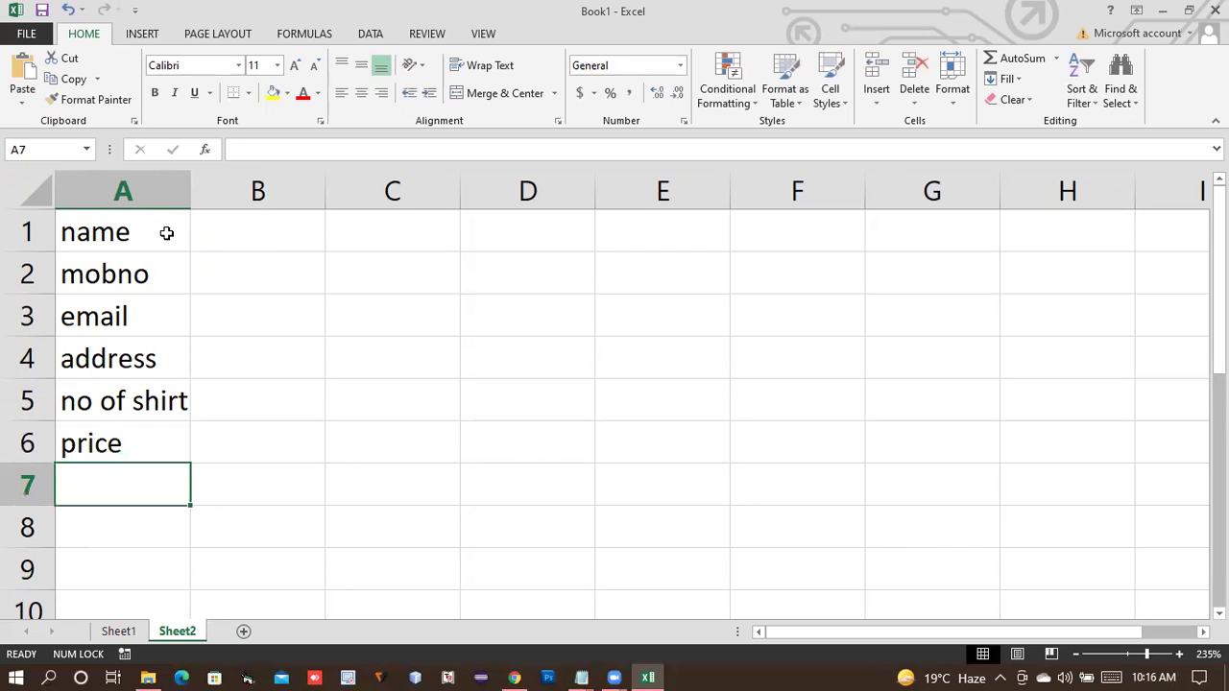
- Enter the labels total amount, discount and final bill in A7 to A9 and fit column A to its contents
{"action": "type", "text": "total "}
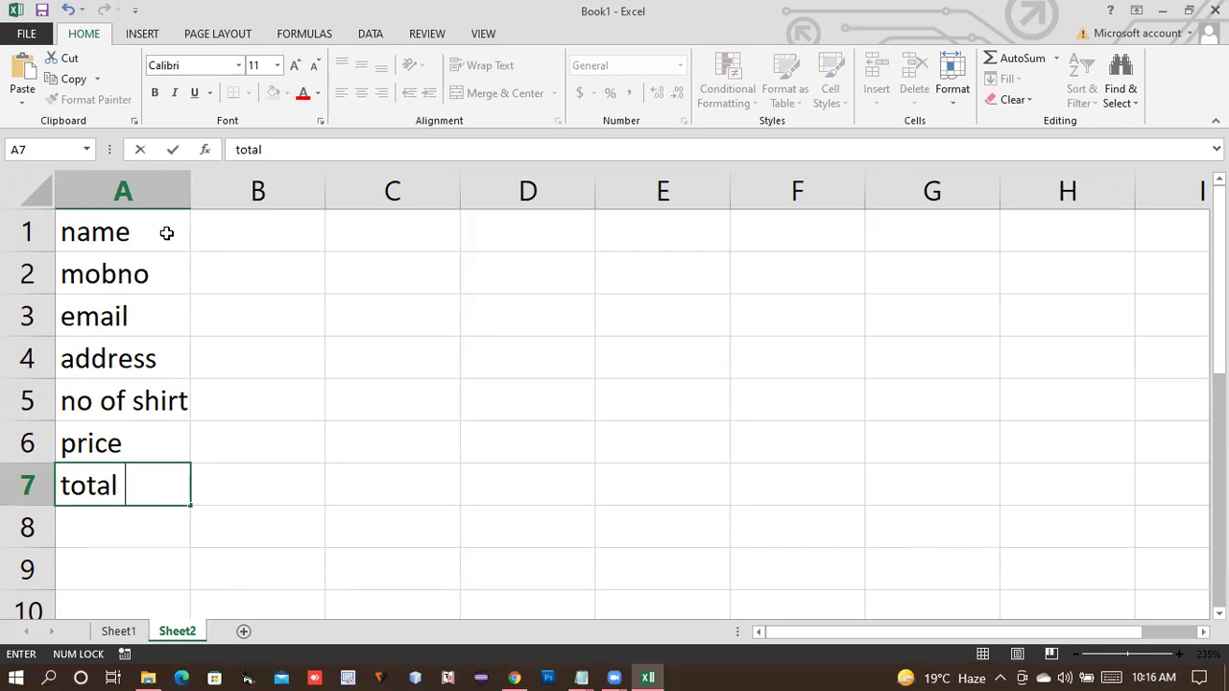
{"action": "type", "text": "amount"}
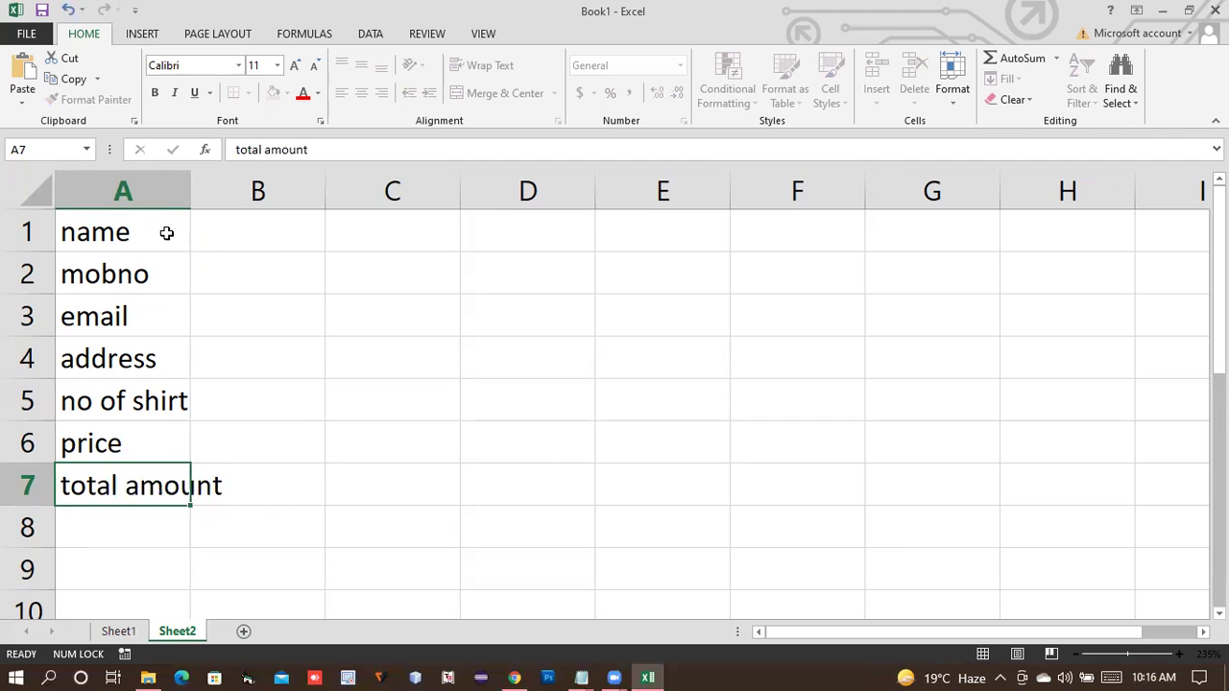
{"action": "key", "text": "Return"}
{"action": "type", "text": "discount"}
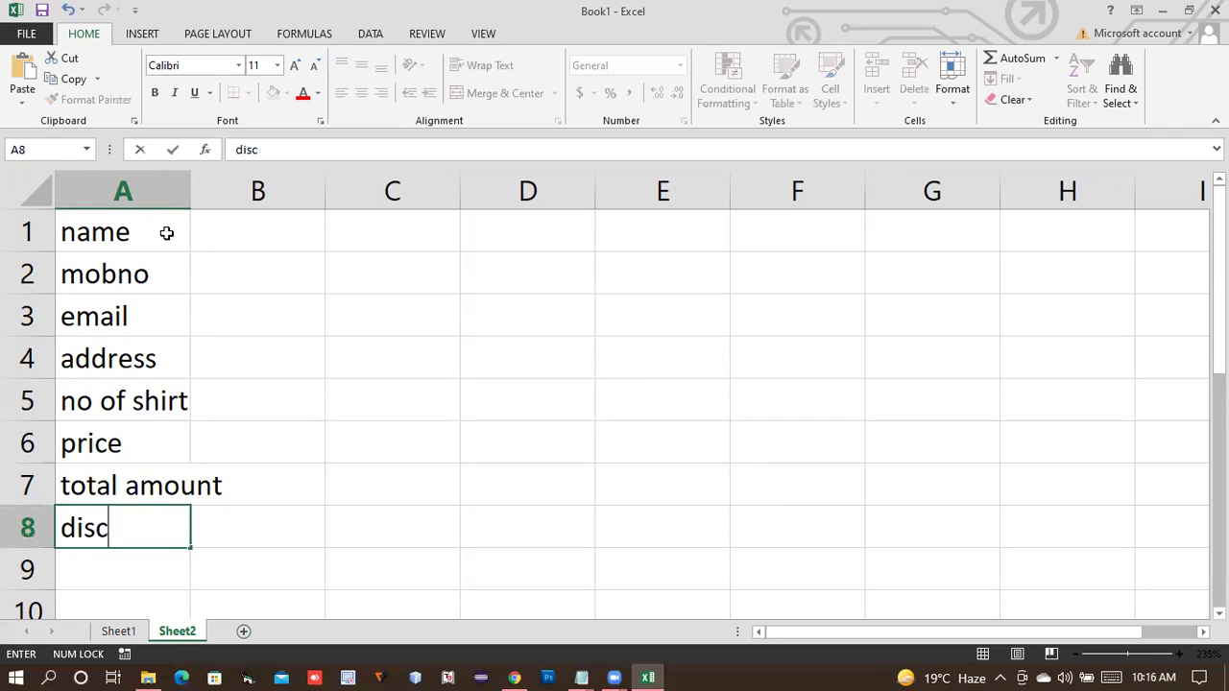
{"action": "key", "text": "Return"}
{"action": "type", "text": "final bill"}
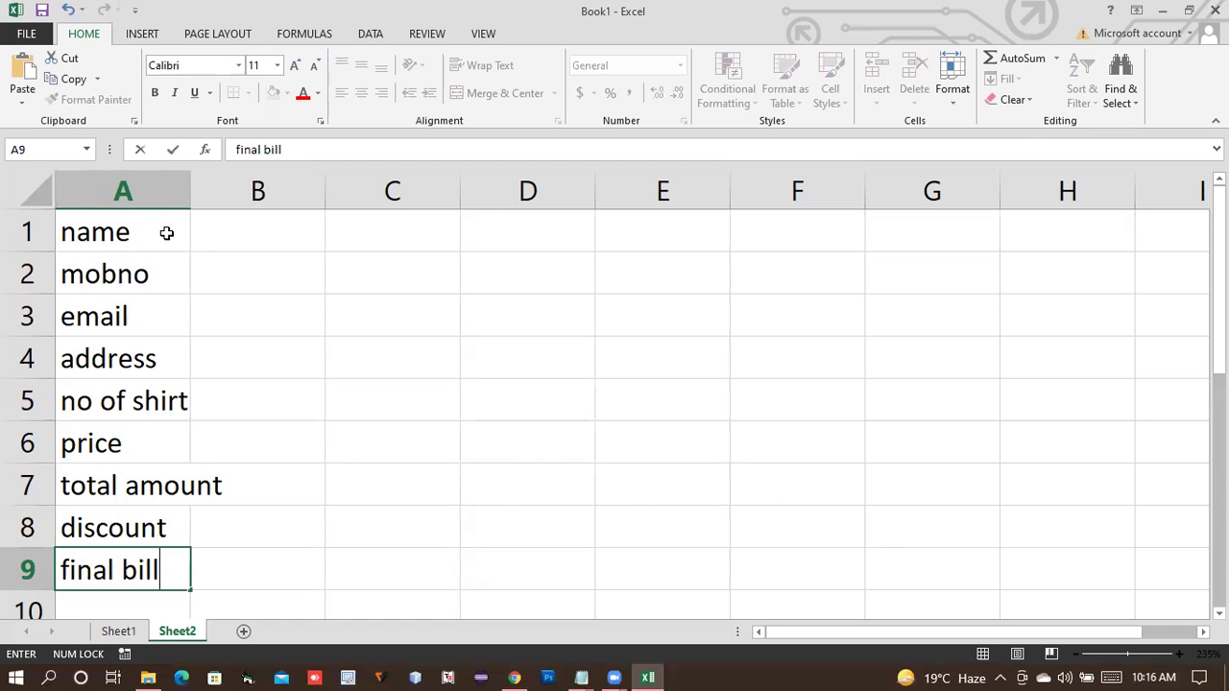
{"action": "key", "text": "Return"}
{"action": "double_click", "coordinate": [190, 191]}
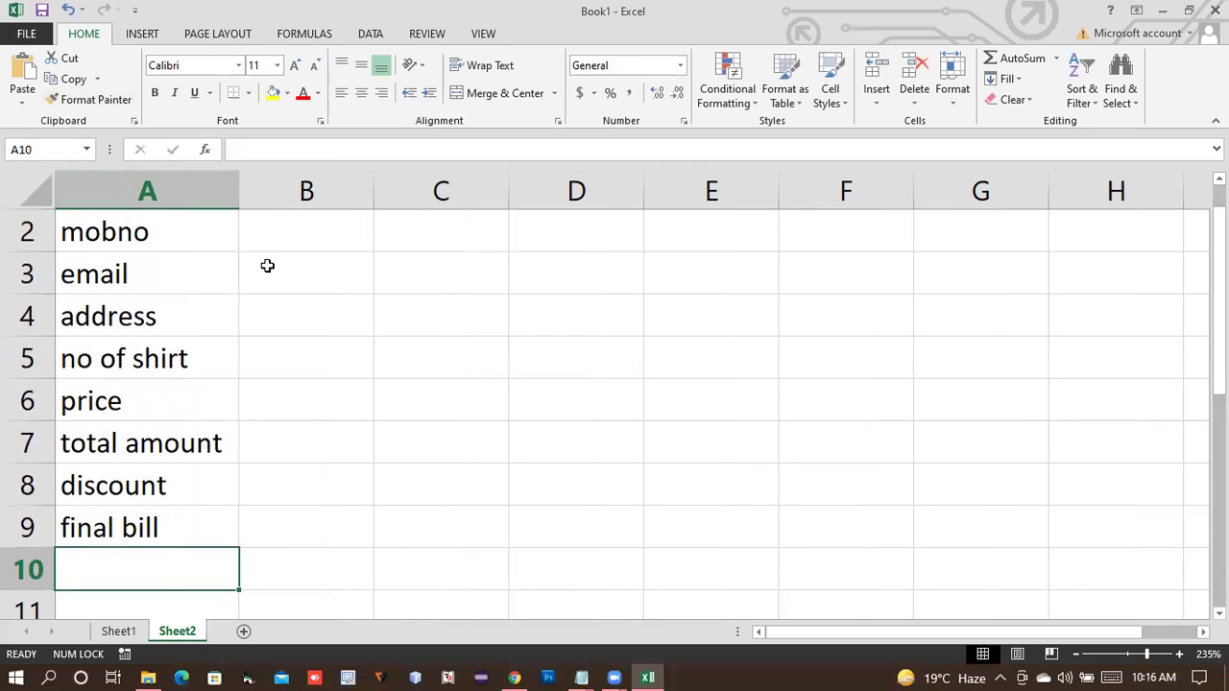
{"action": "scroll", "coordinate": [249, 254], "scroll_direction": "up", "scroll_amount": 1}
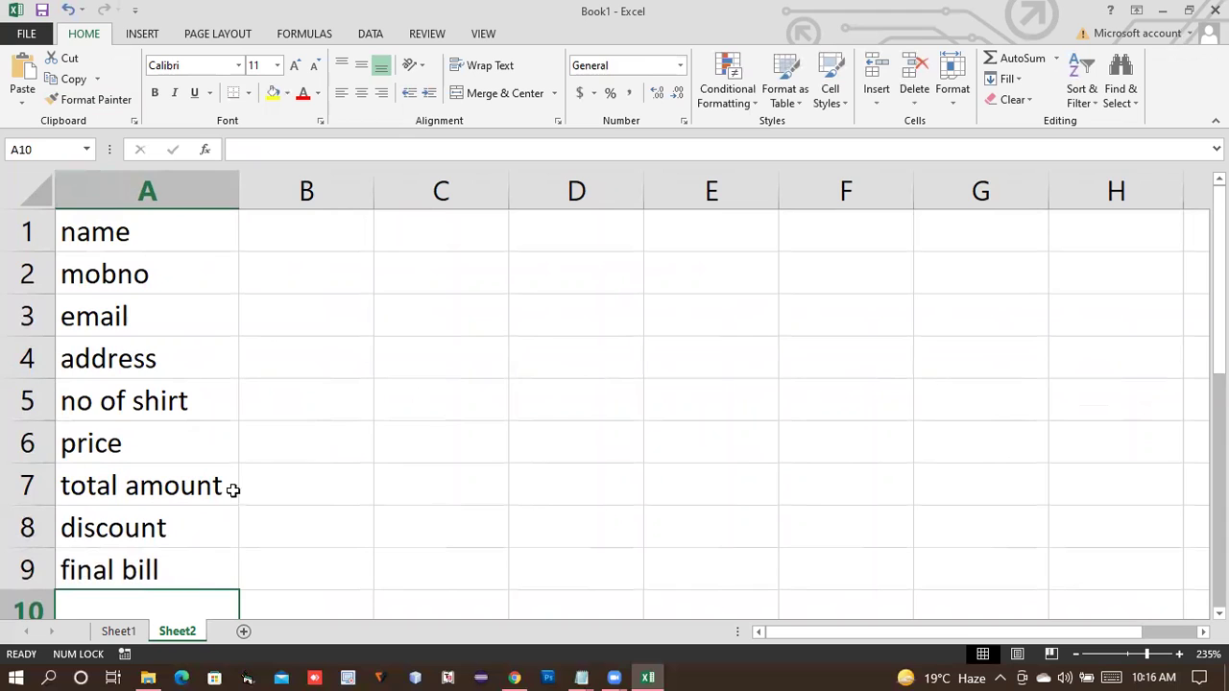
- Link the price in B6 of Sheet2 to the single shirt price with the formula =Sheet1!B1
{"action": "left_click", "coordinate": [287, 440]}
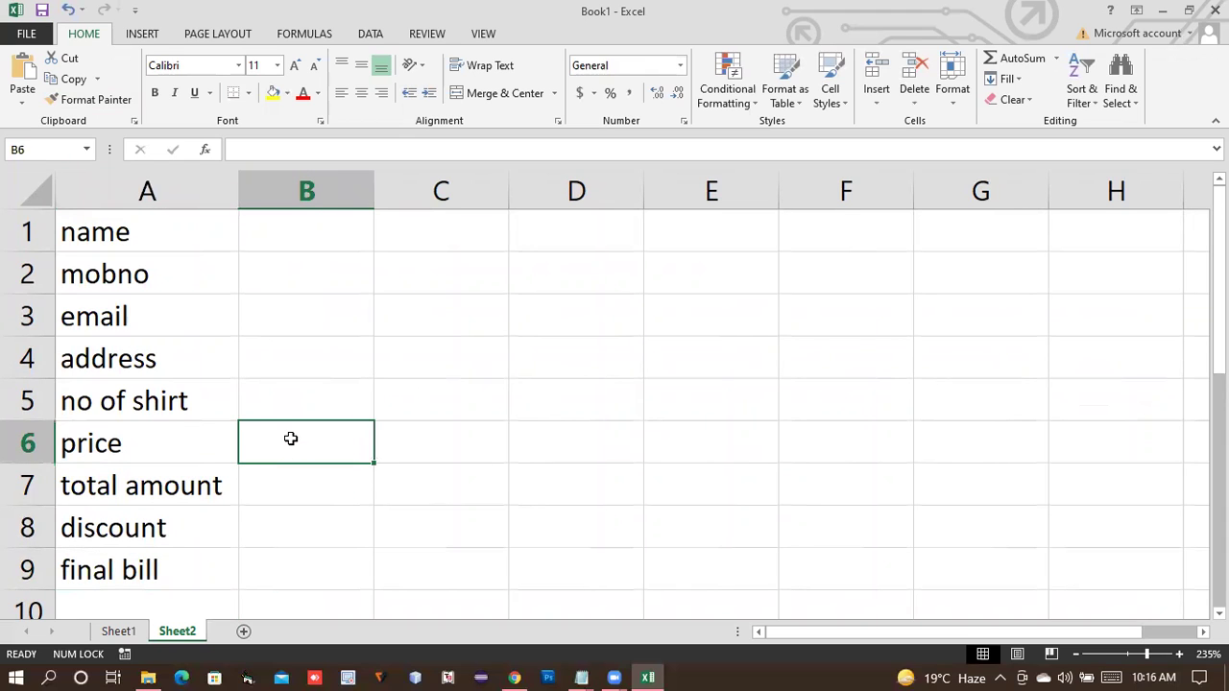
{"action": "type", "text": "="}
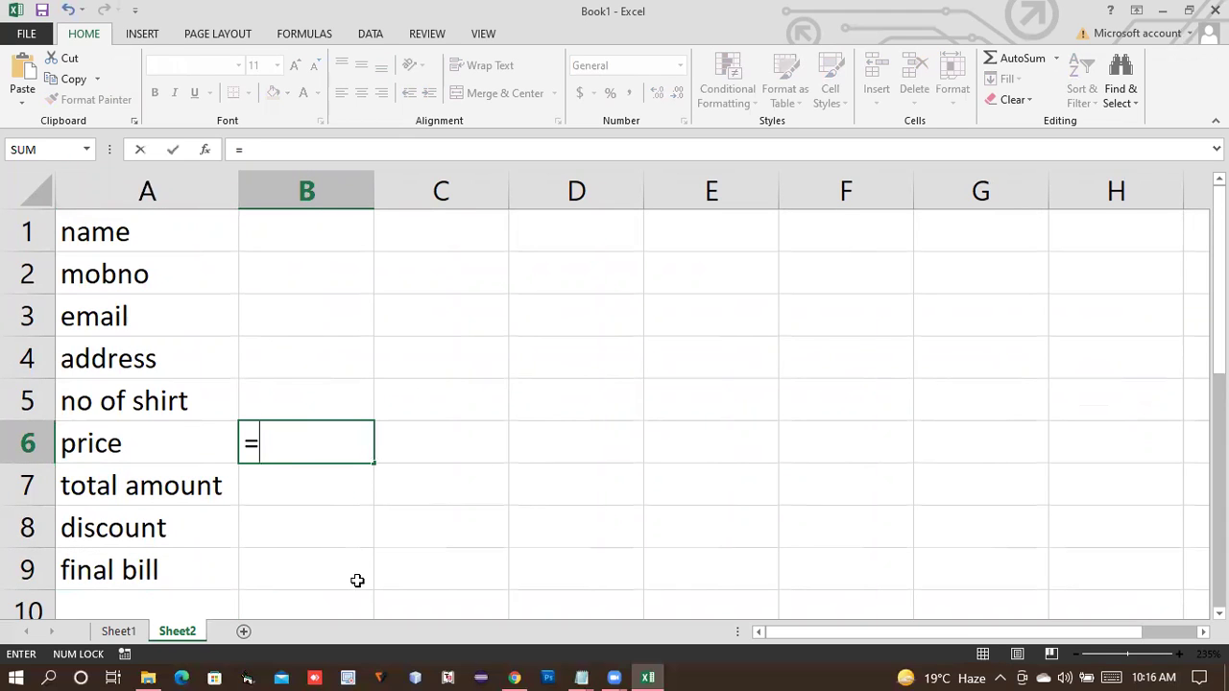
{"action": "left_click", "coordinate": [118, 630]}
{"action": "left_click", "coordinate": [343, 230]}
{"action": "key", "text": "Return"}
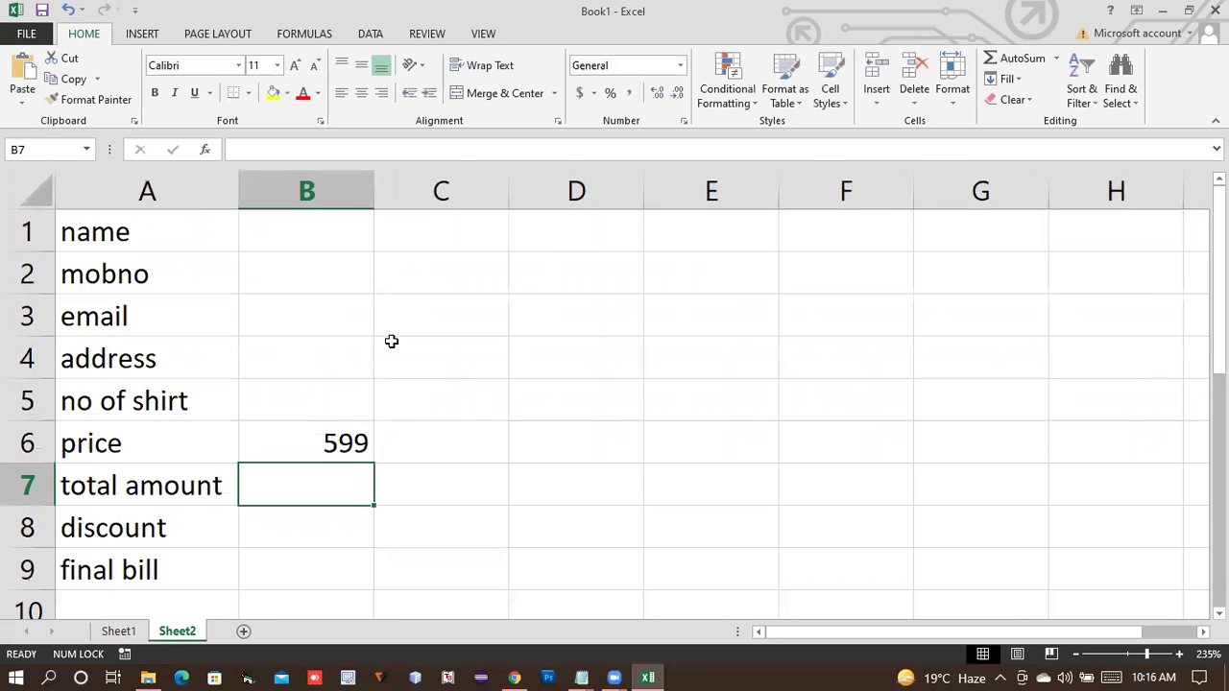
{"action": "double_click", "coordinate": [336, 445]}
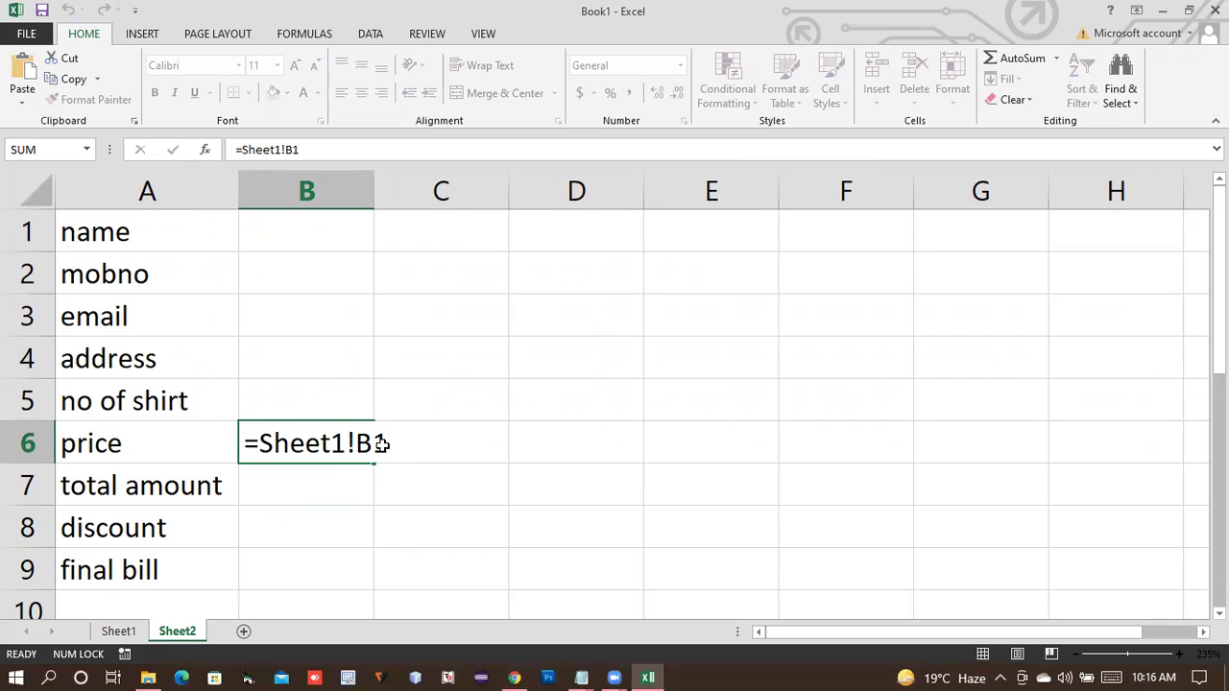
{"action": "key", "text": "Return"}
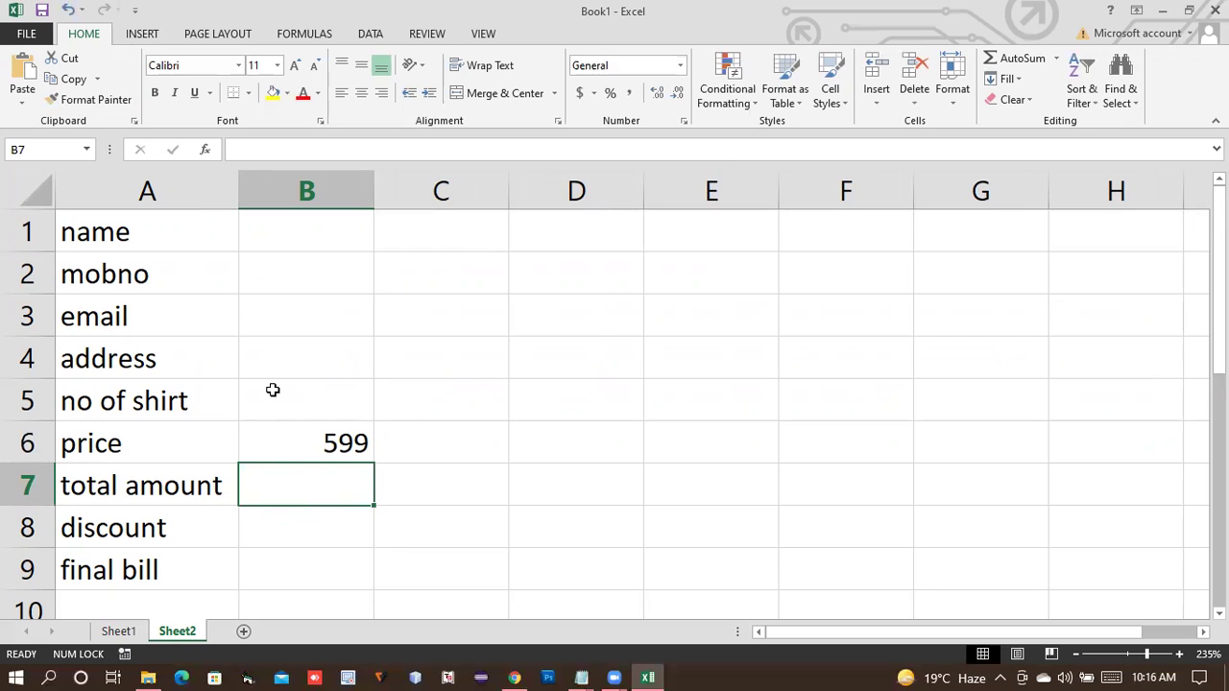
- Fill the number of shirts in B5 with the whole part of the Sheet1 quantity using =INT(Sheet1!B2)
{"action": "left_click", "coordinate": [320, 400]}
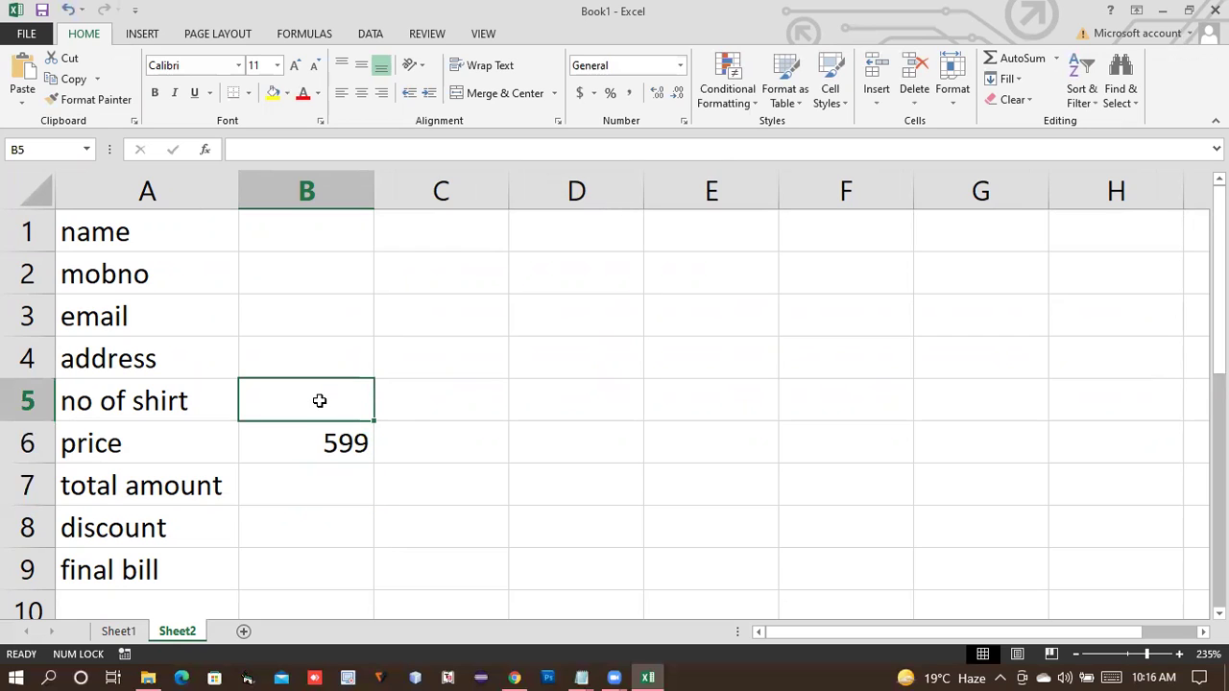
{"action": "type", "text": "="}
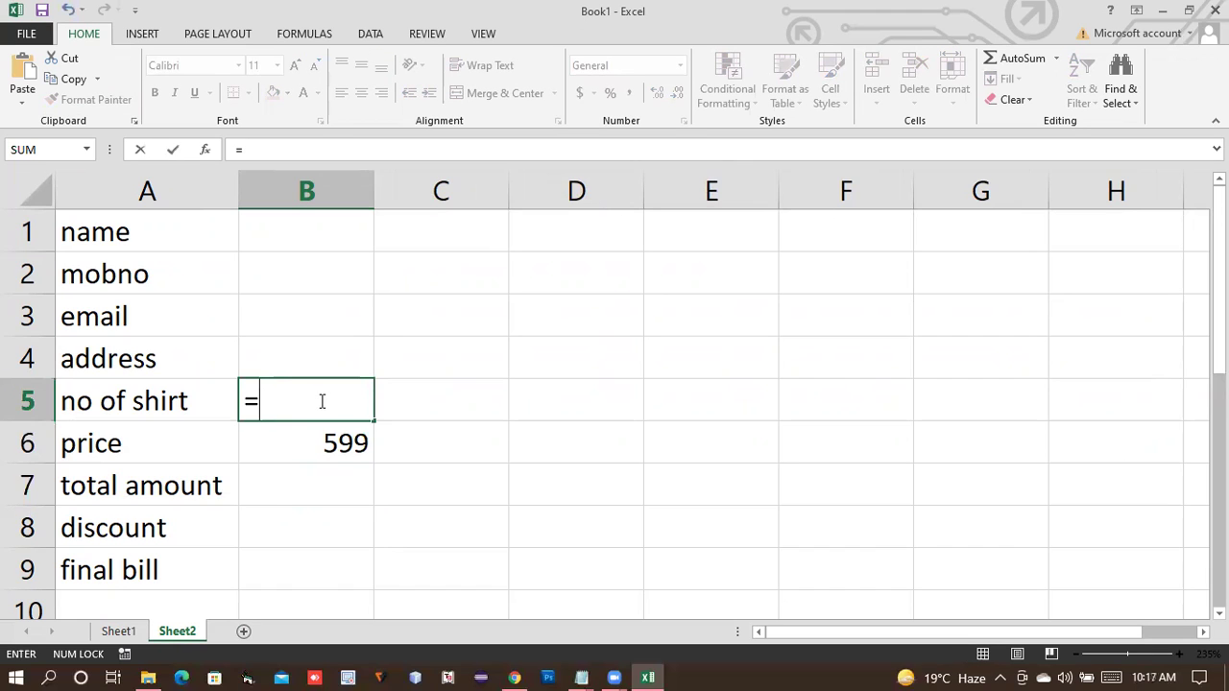
{"action": "type", "text": "int("}
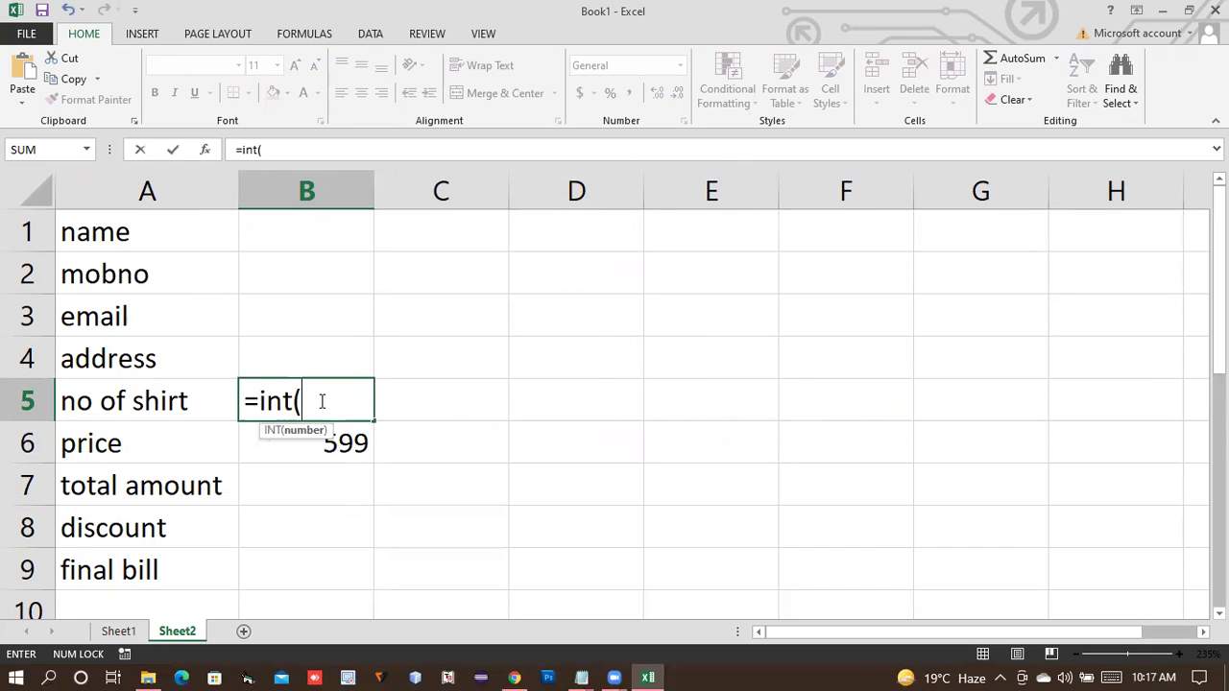
{"action": "left_click", "coordinate": [118, 630]}
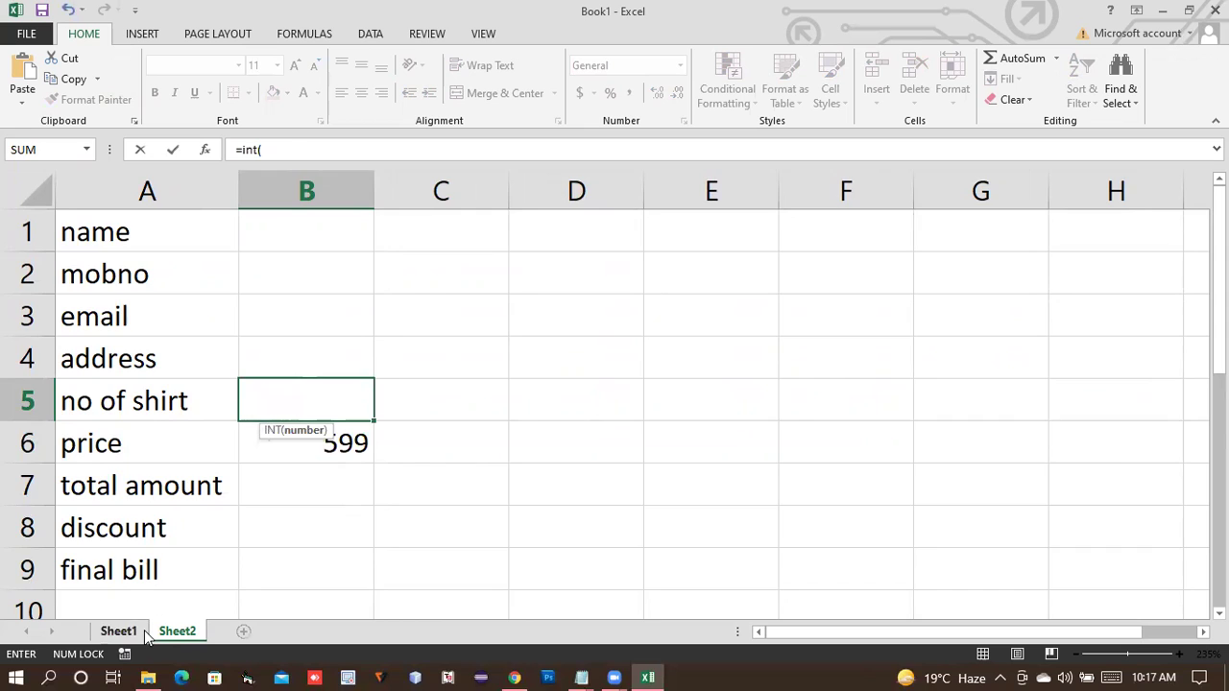
{"action": "left_click", "coordinate": [350, 273]}
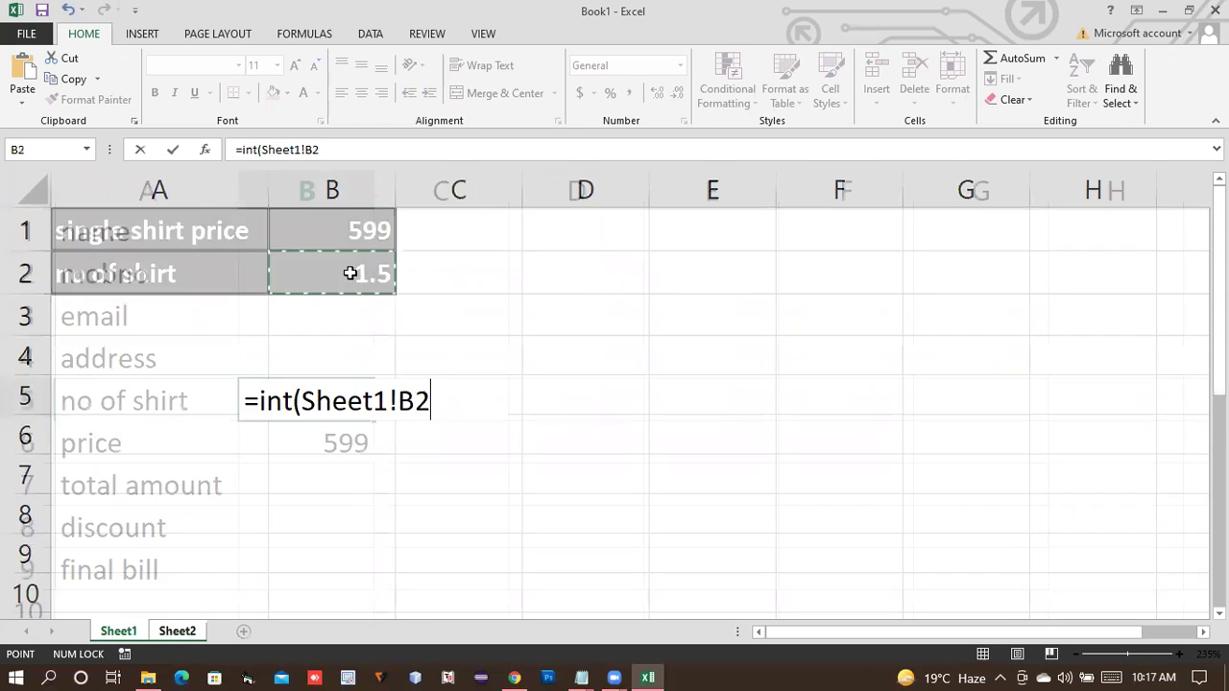
{"action": "key", "text": "Return"}
{"action": "left_click", "coordinate": [337, 401]}
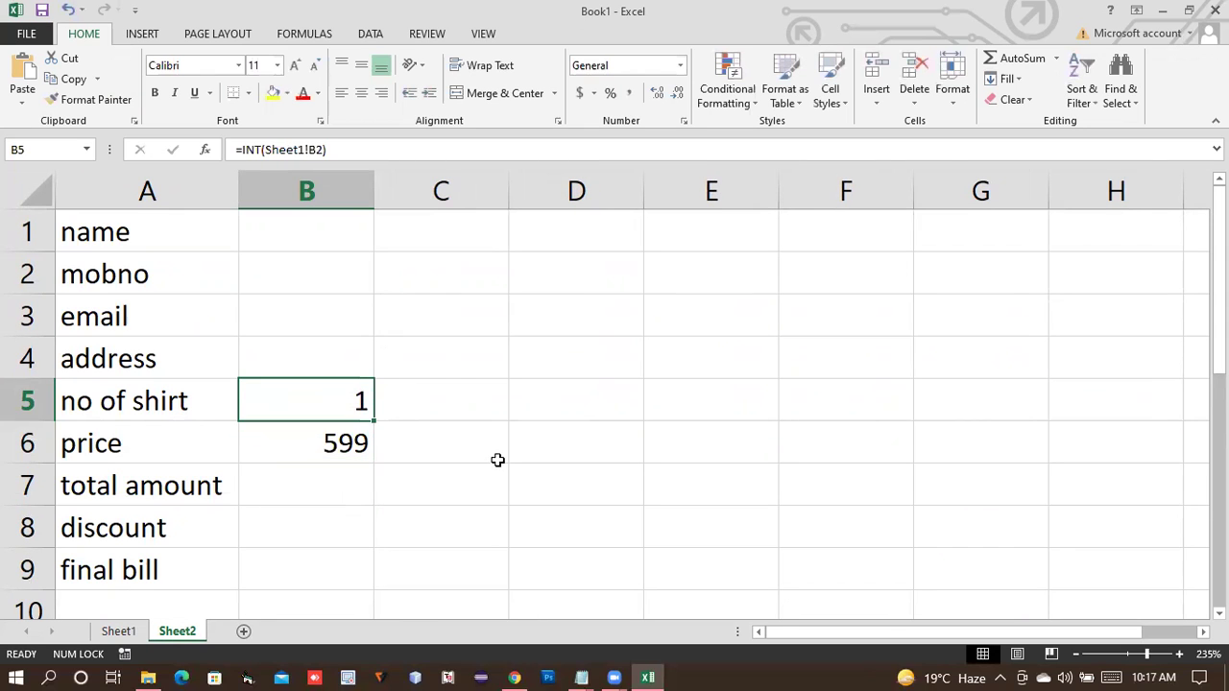
- Compare the shirt price and quantity on Sheet1 with the linked values in the bill on Sheet2
{"action": "left_click", "coordinate": [543, 538]}
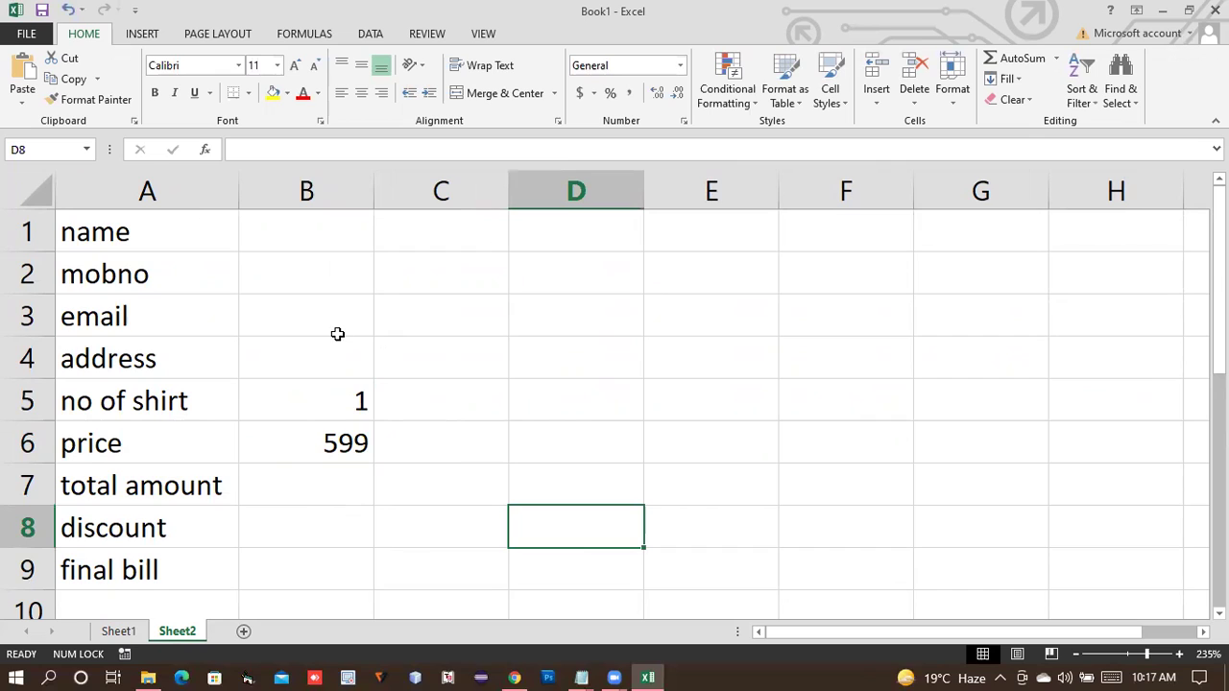
{"action": "left_click", "coordinate": [313, 528]}
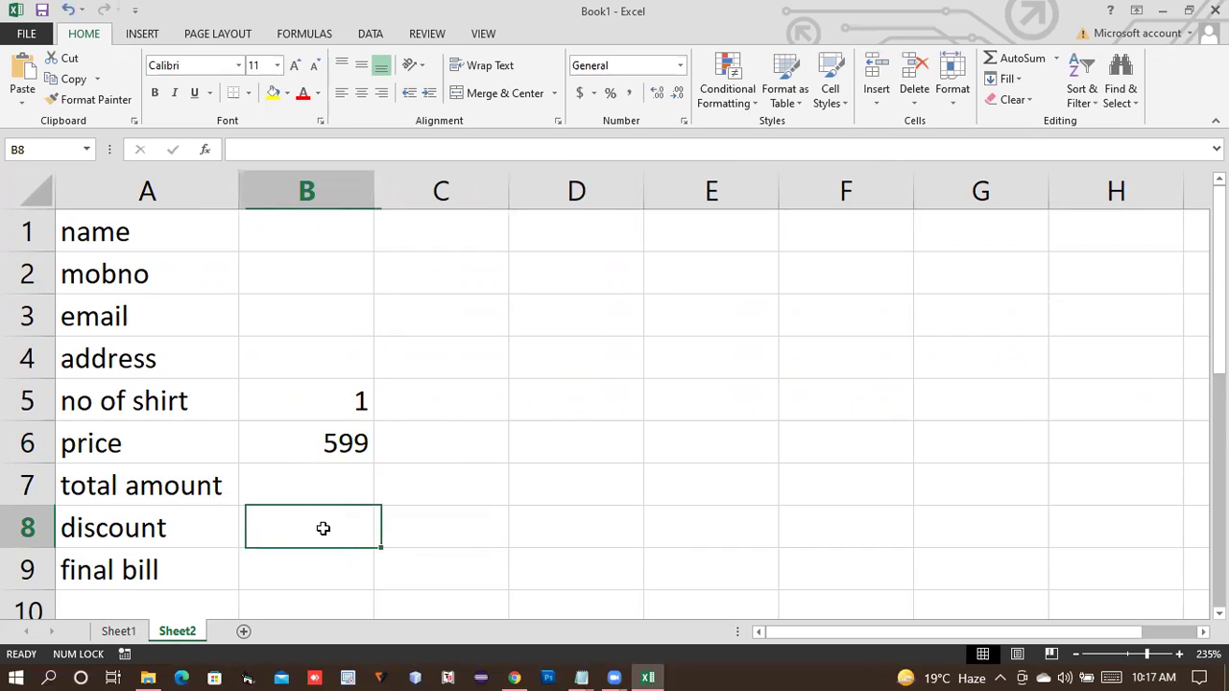
{"action": "left_click", "coordinate": [320, 573]}
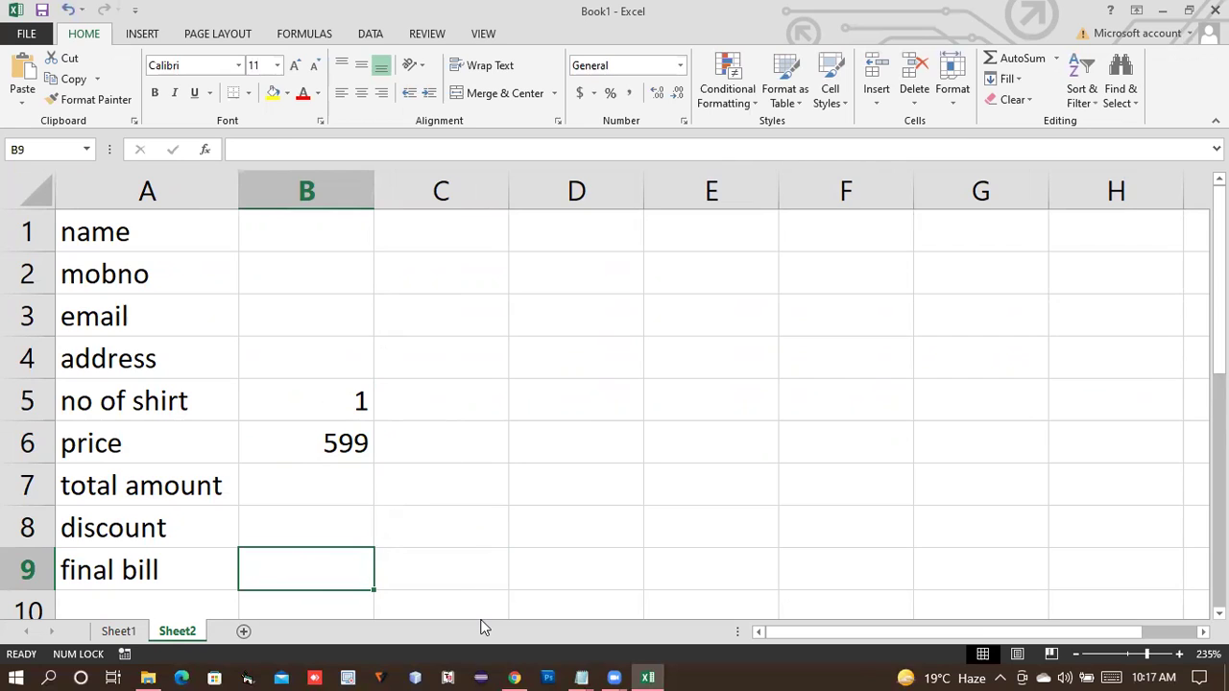
{"action": "left_click", "coordinate": [118, 632]}
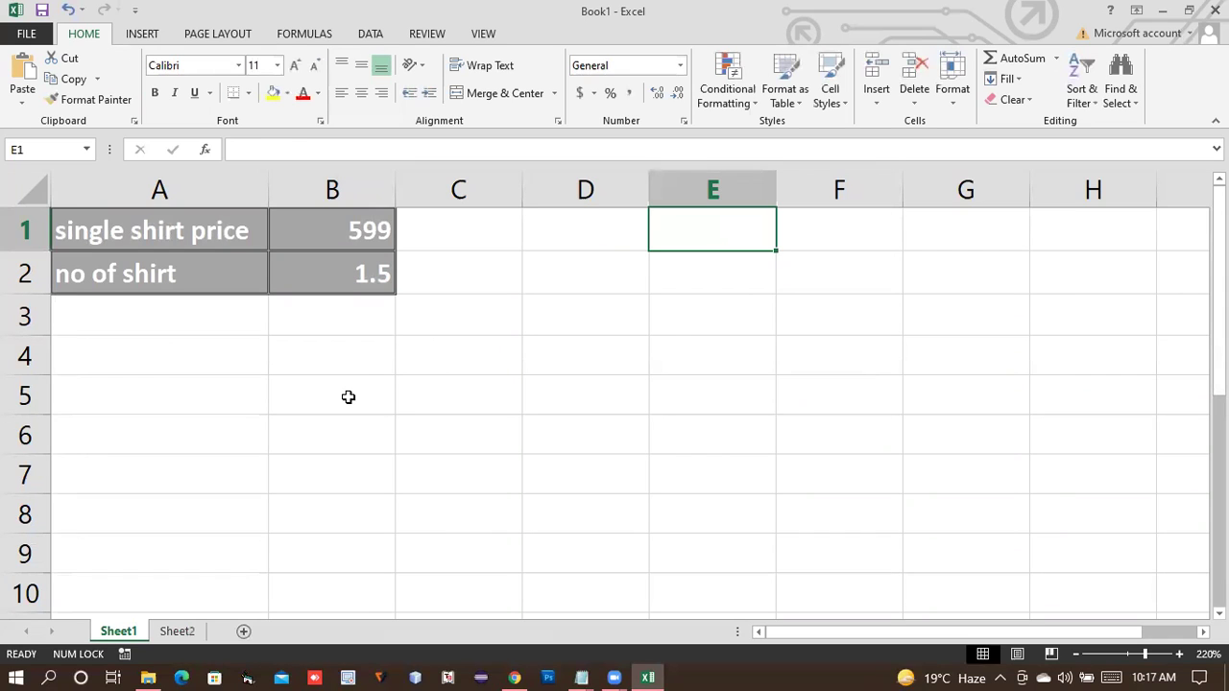
{"action": "left_click", "coordinate": [178, 631]}
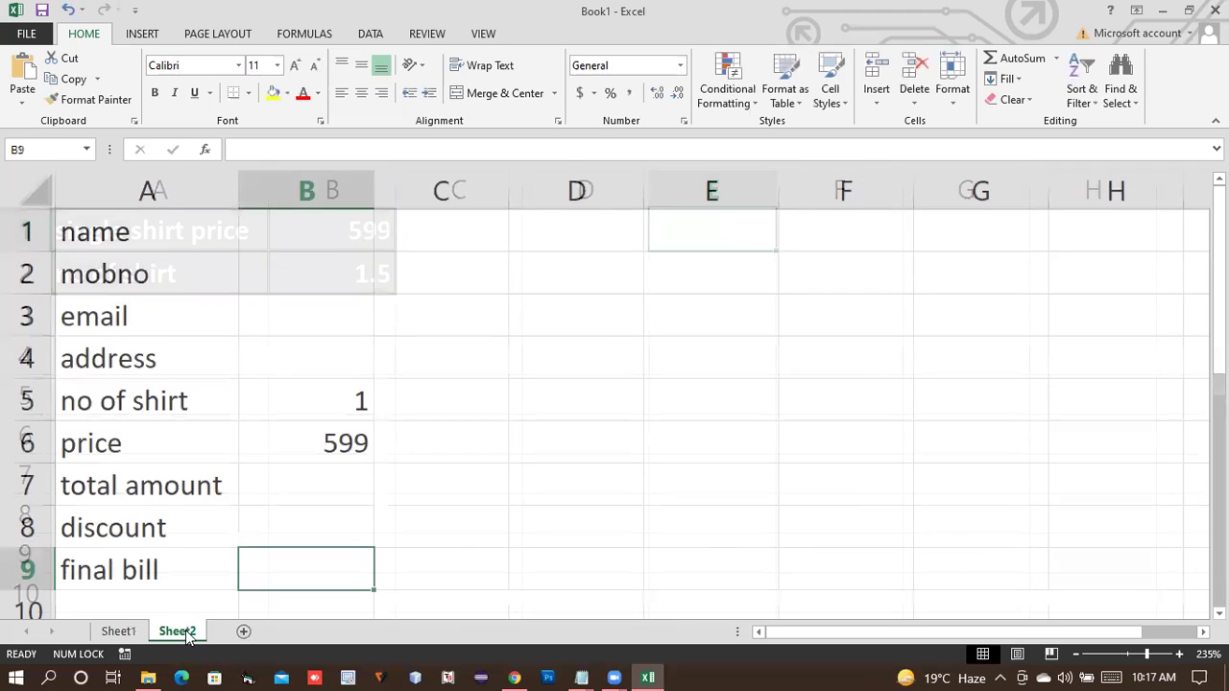
{"action": "left_click", "coordinate": [515, 495]}
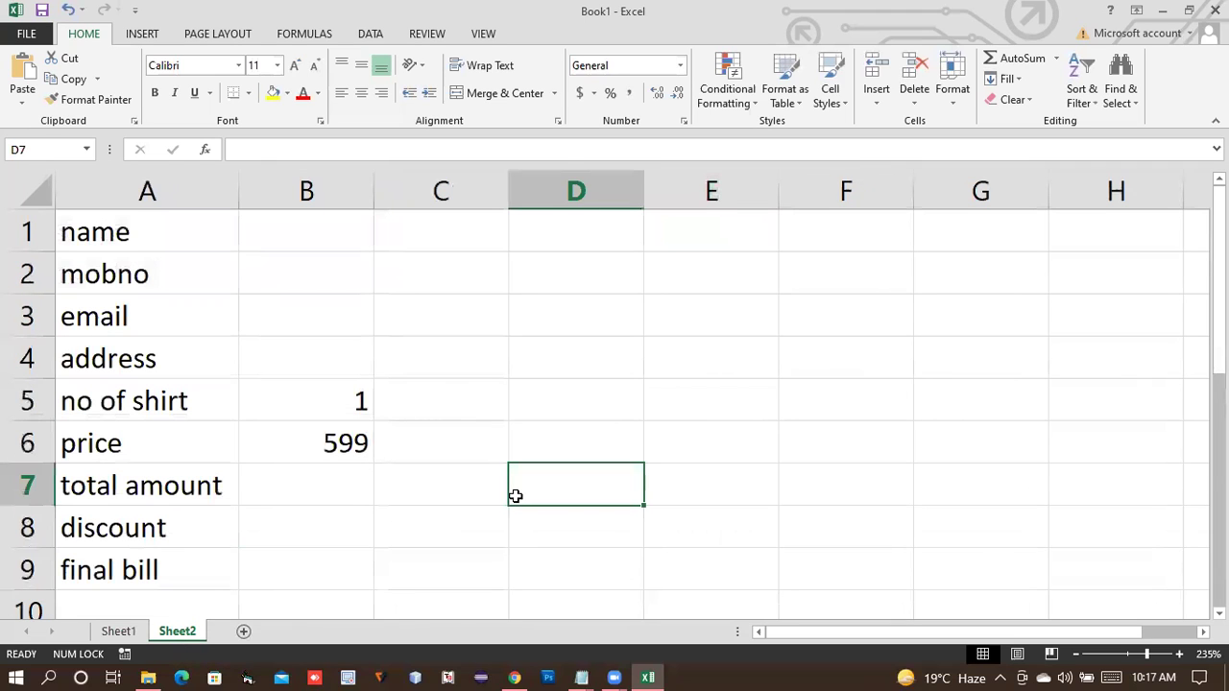
{"action": "left_click", "coordinate": [346, 447]}
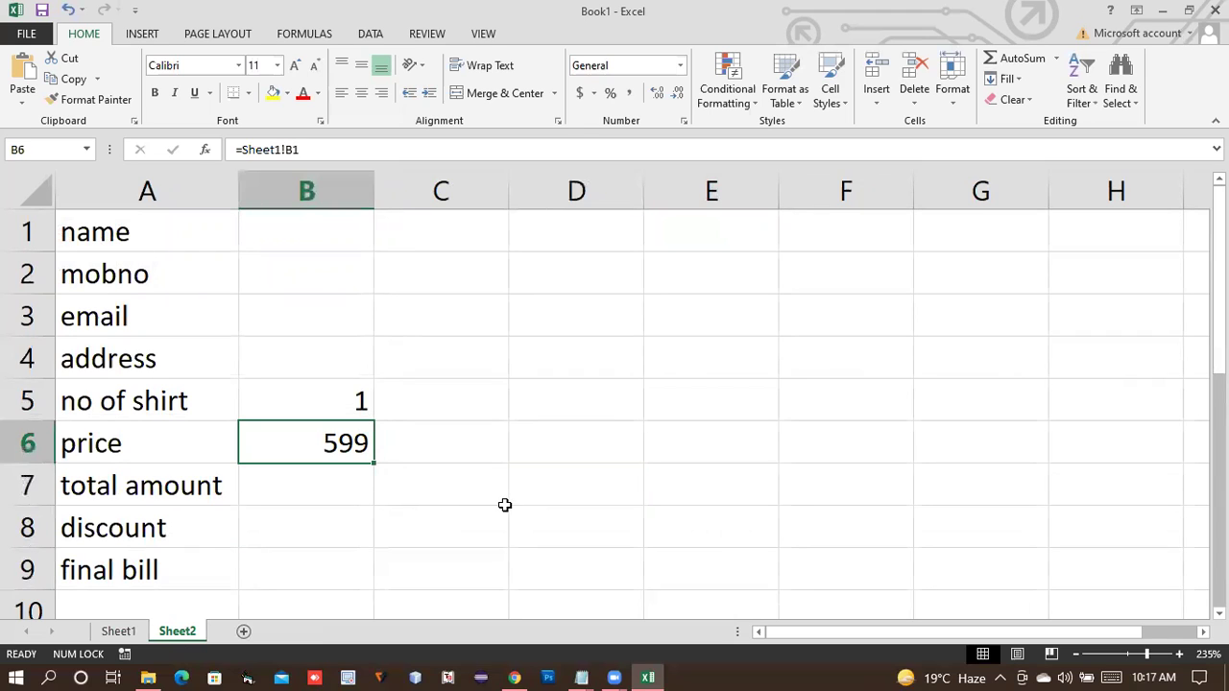
{"action": "left_click", "coordinate": [572, 586]}
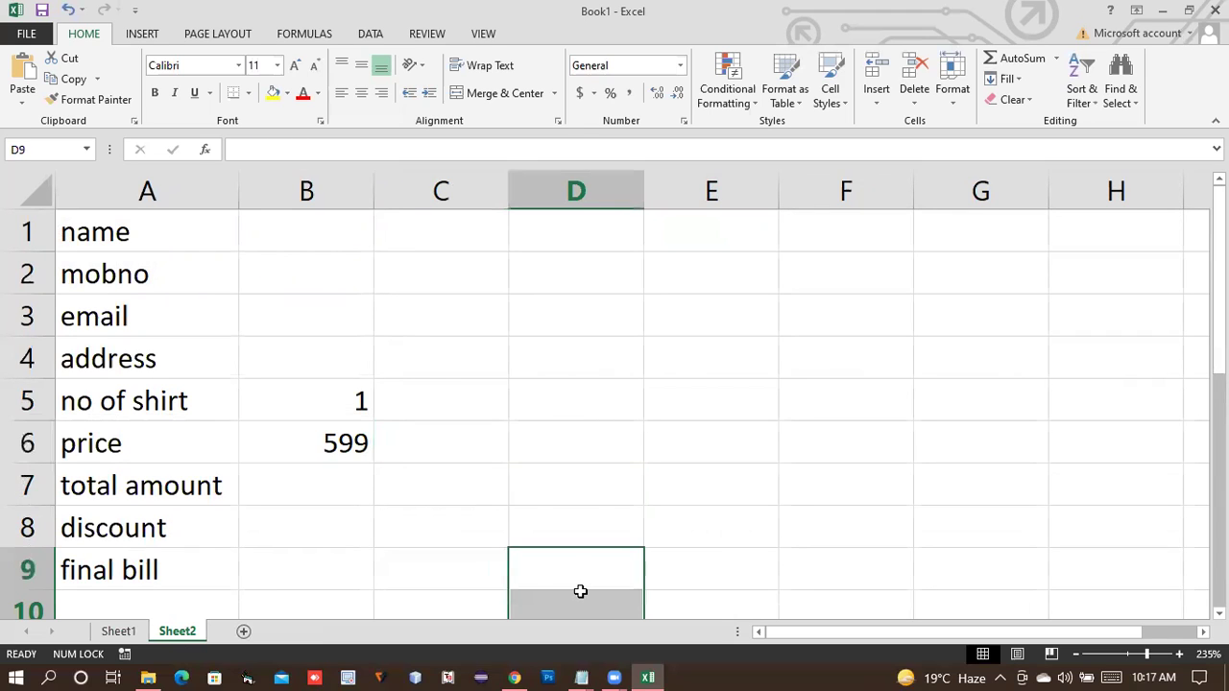
- Apply all borders to the bill table in A1:B9
{"action": "left_click_drag", "start_coordinate": [153, 248], "coordinate": [313, 570]}
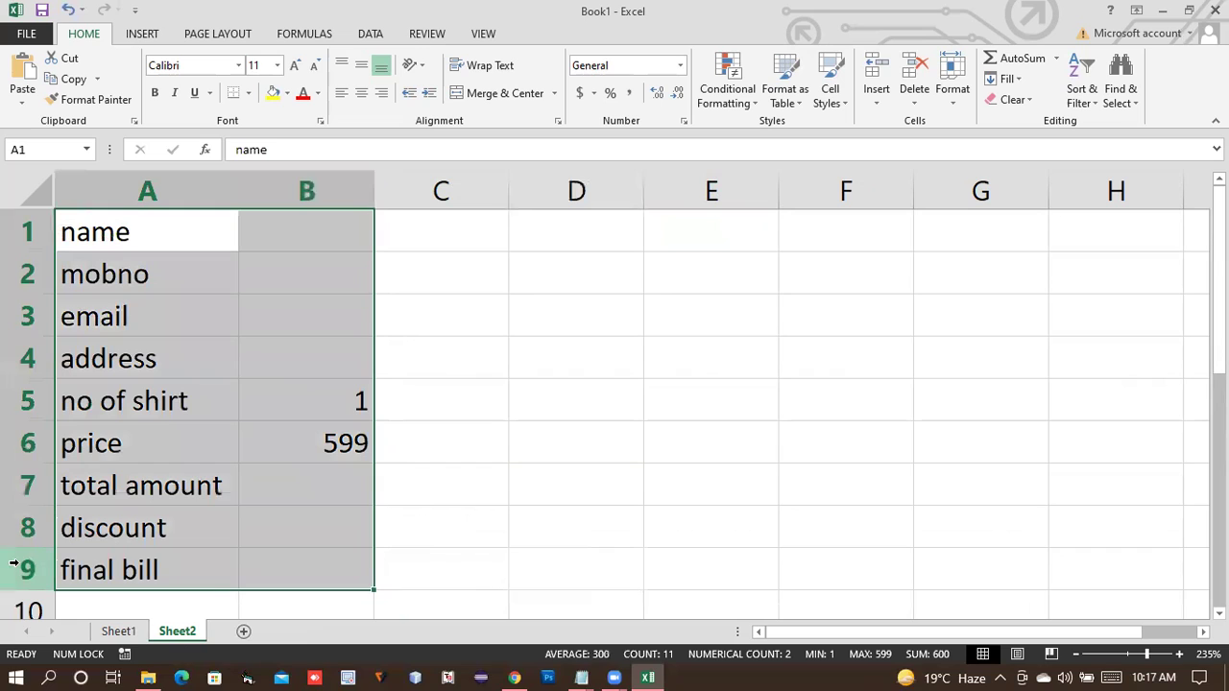
{"action": "left_click", "coordinate": [247, 93]}
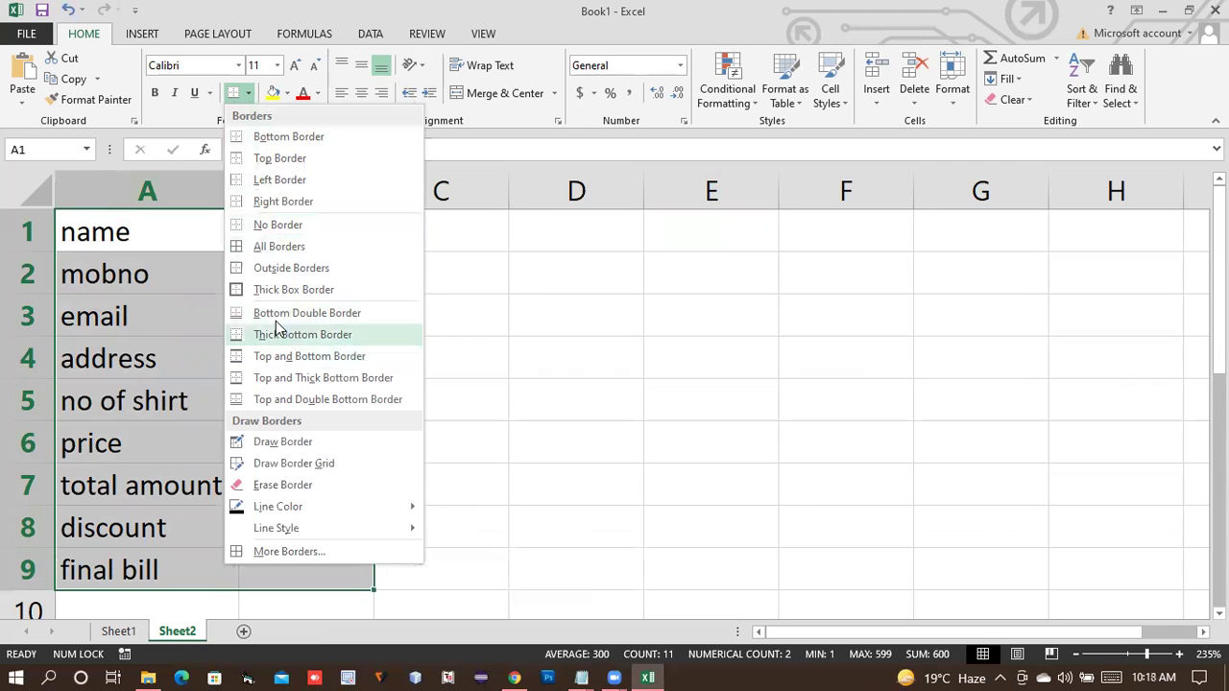
{"action": "left_click", "coordinate": [280, 247]}
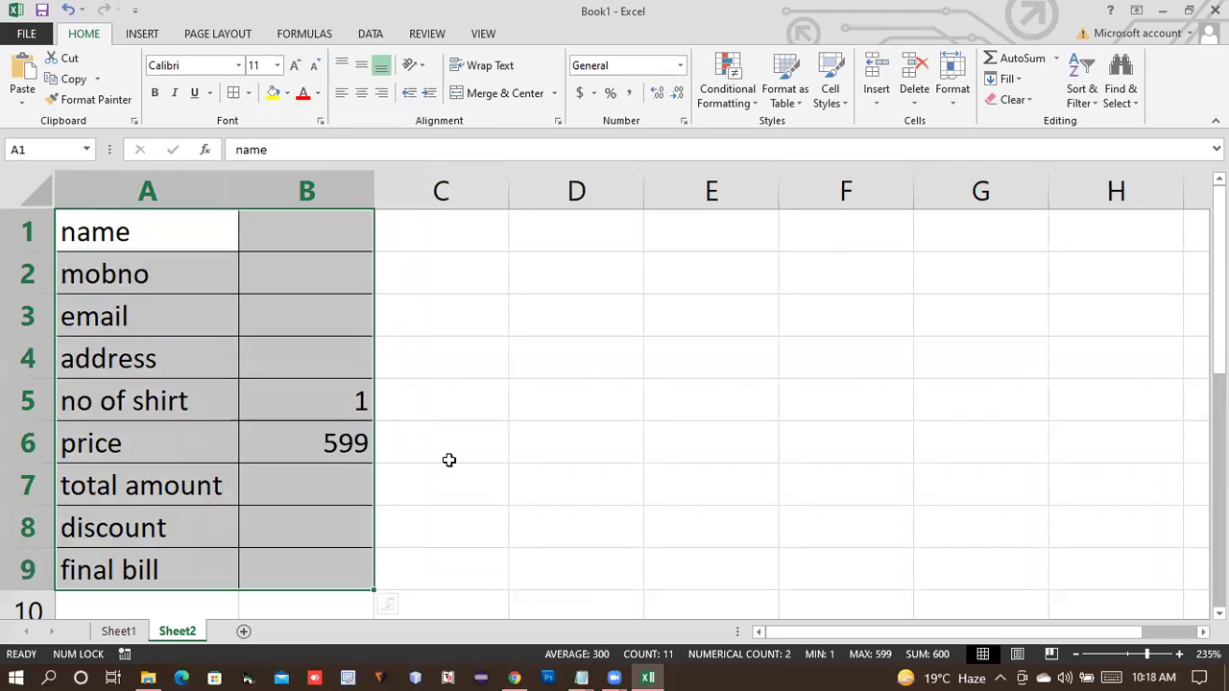
{"action": "left_click", "coordinate": [524, 490]}
- Calculate the total amount in B7 by multiplying shirts by price with the formula =B5*B6
{"action": "left_click", "coordinate": [346, 487]}
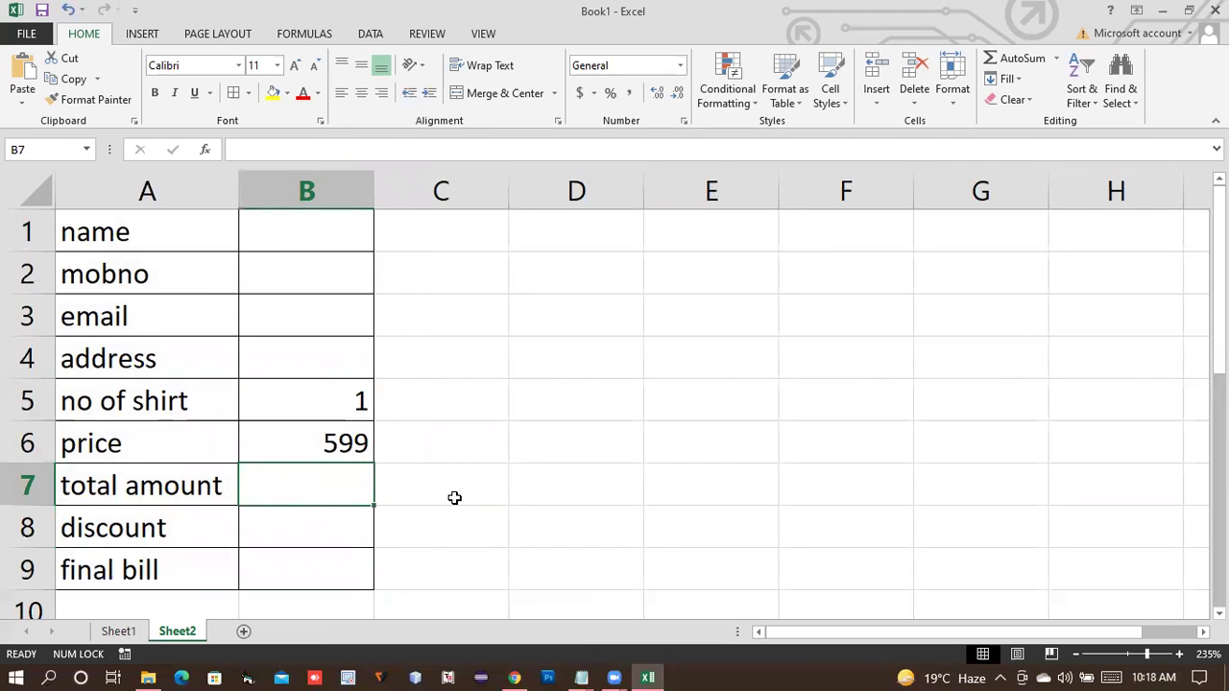
{"action": "type", "text": "="}
{"action": "key", "text": "Up"}
{"action": "key", "text": "Up"}
{"action": "type", "text": "*"}
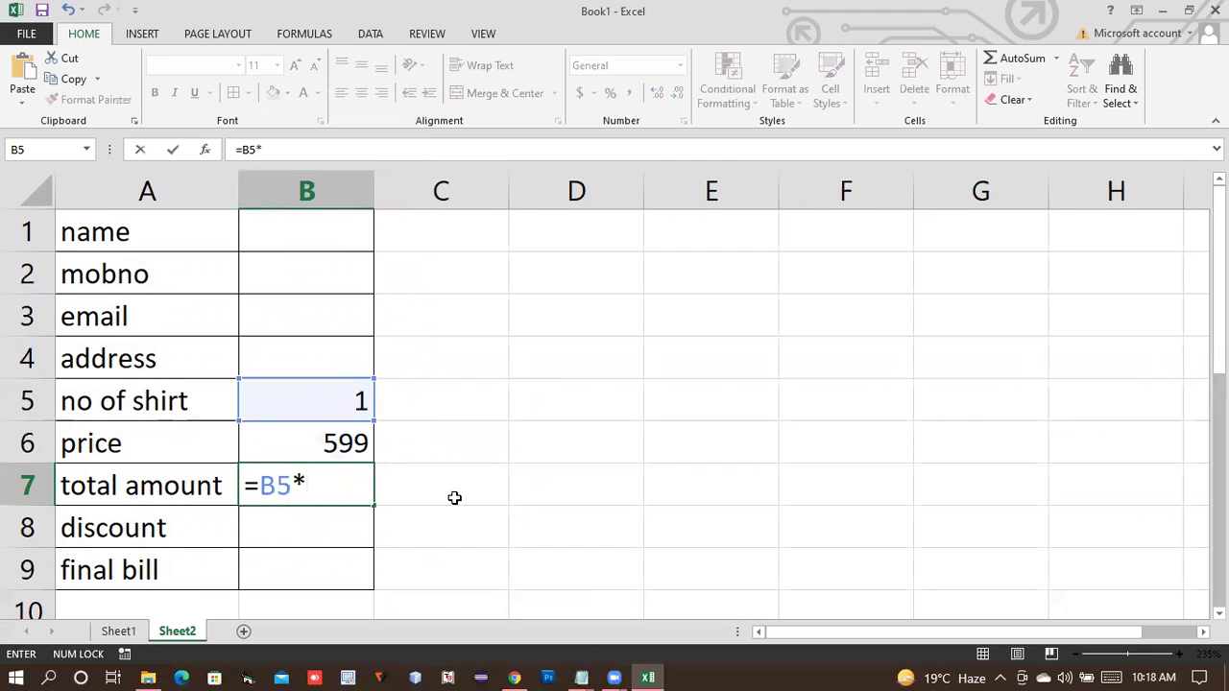
{"action": "key", "text": "Up"}
{"action": "key", "text": "Return"}
- Calculate the discount in B8 as 10% of the total amount with the formula =B7*10%
{"action": "type", "text": "="}
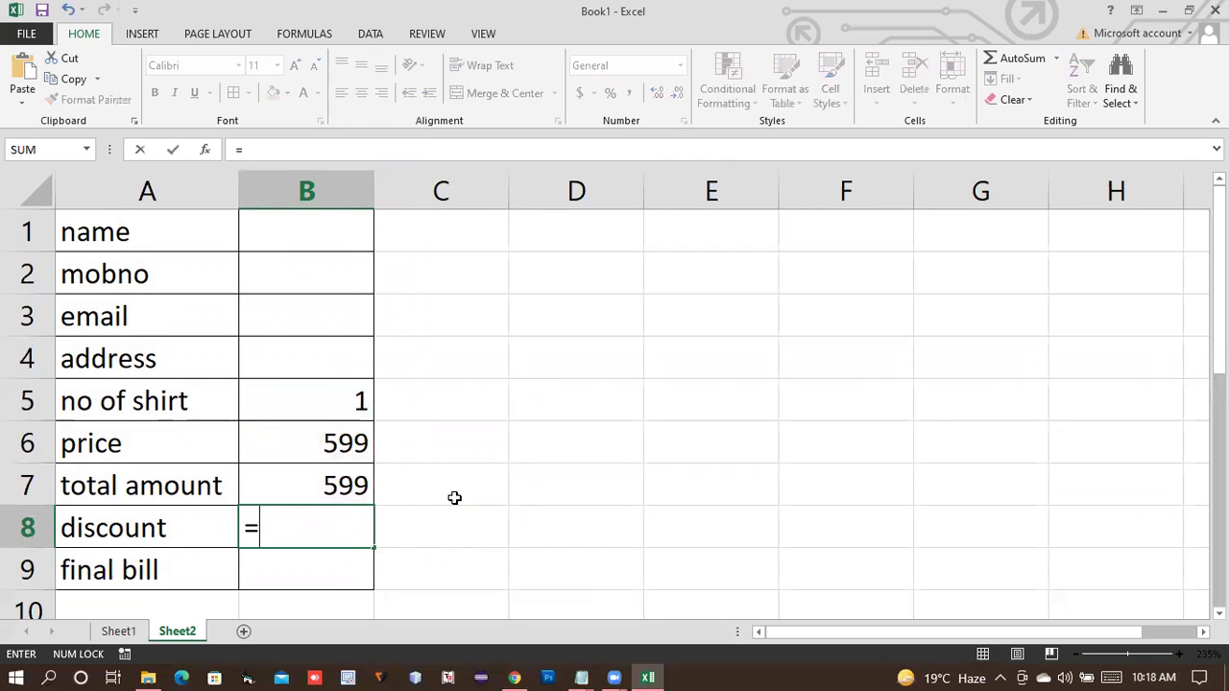
{"action": "key", "text": "Up"}
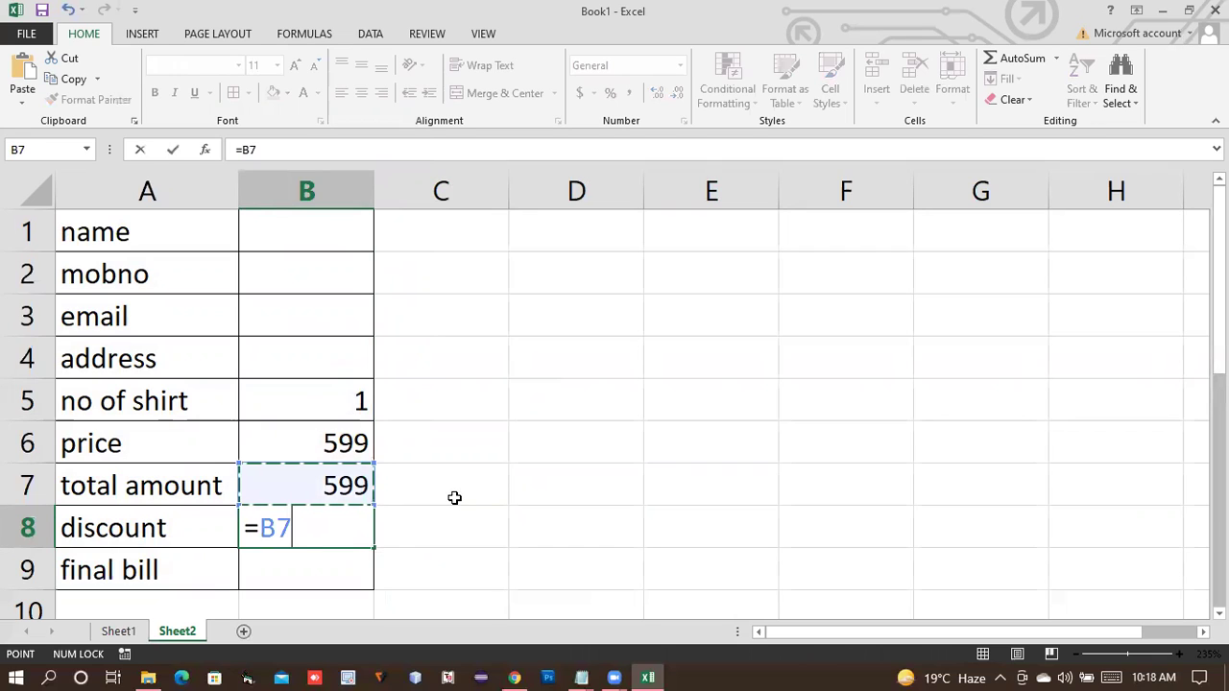
{"action": "type", "text": "&"}
{"action": "key", "text": "BackSpace"}
{"action": "type", "text": "*19"}
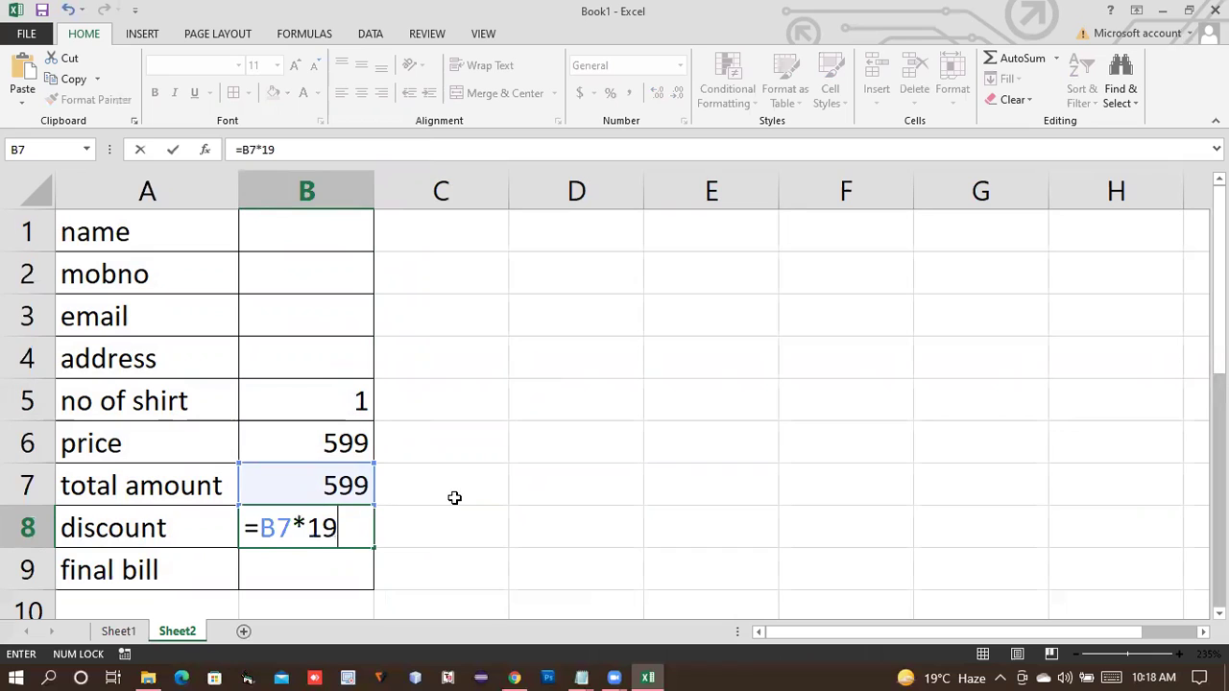
{"action": "key", "text": "BackSpace"}
{"action": "type", "text": "0%"}
{"action": "key", "text": "Return"}
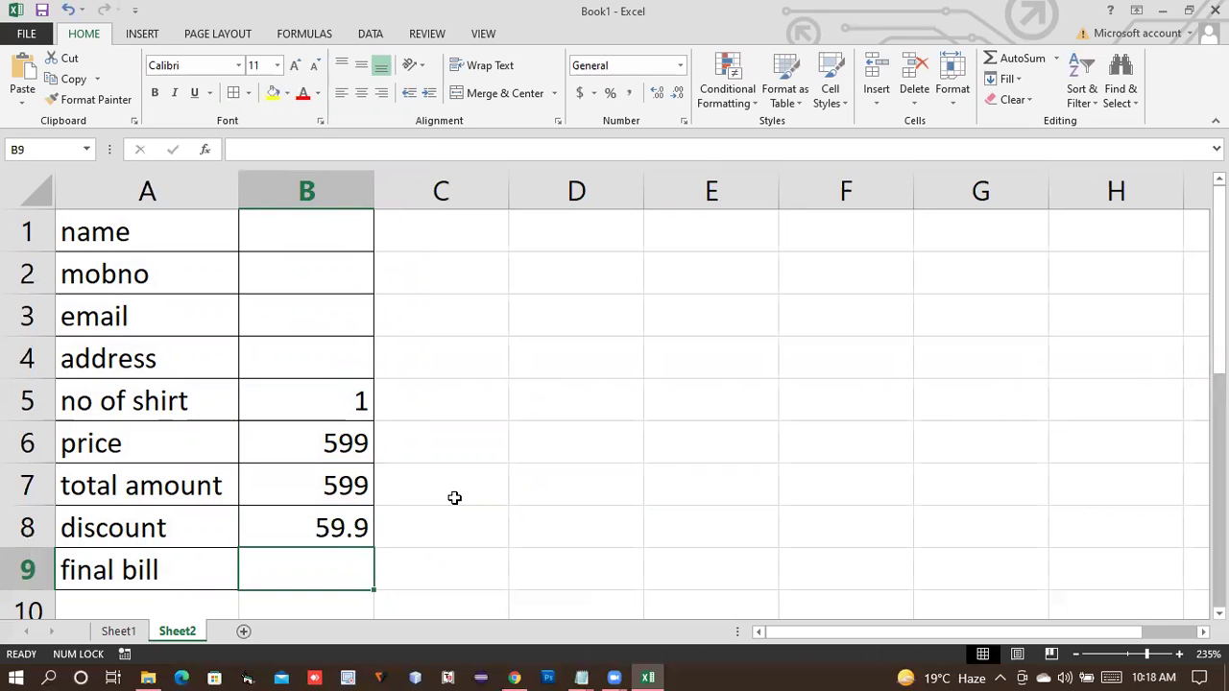
- Calculate the final bill in B9 by subtracting the discount from the total amount with =B7-B8
{"action": "type", "text": "="}
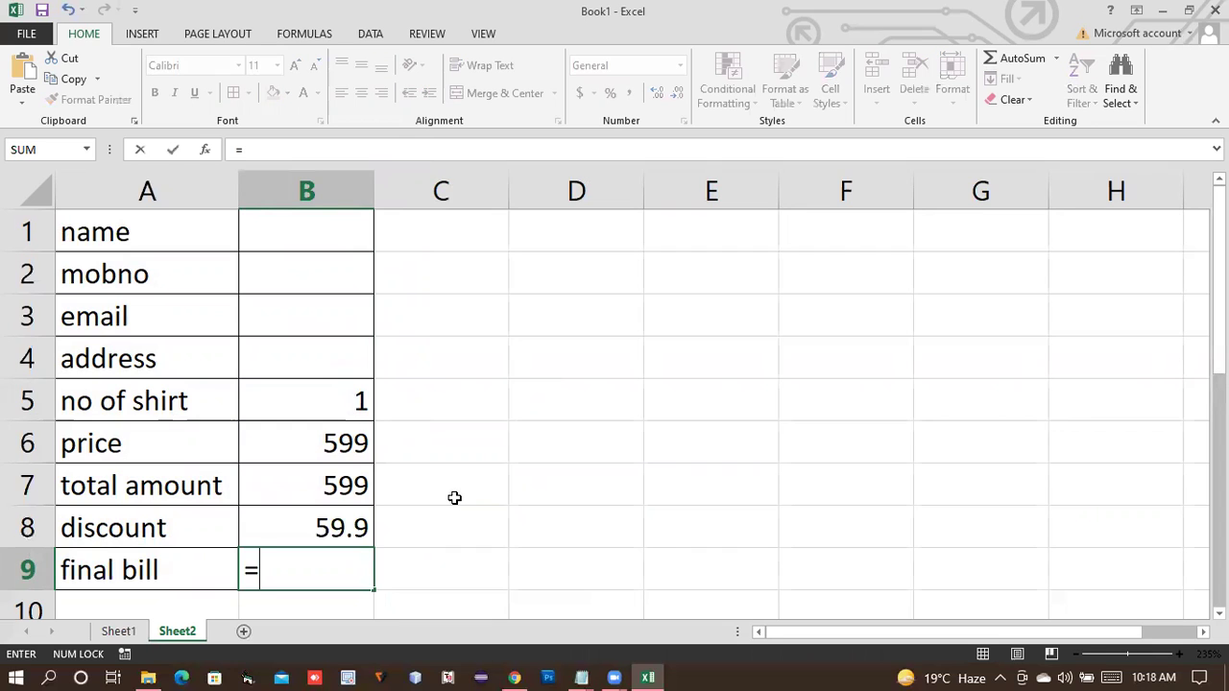
{"action": "left_click", "coordinate": [326, 486]}
{"action": "type", "text": "-"}
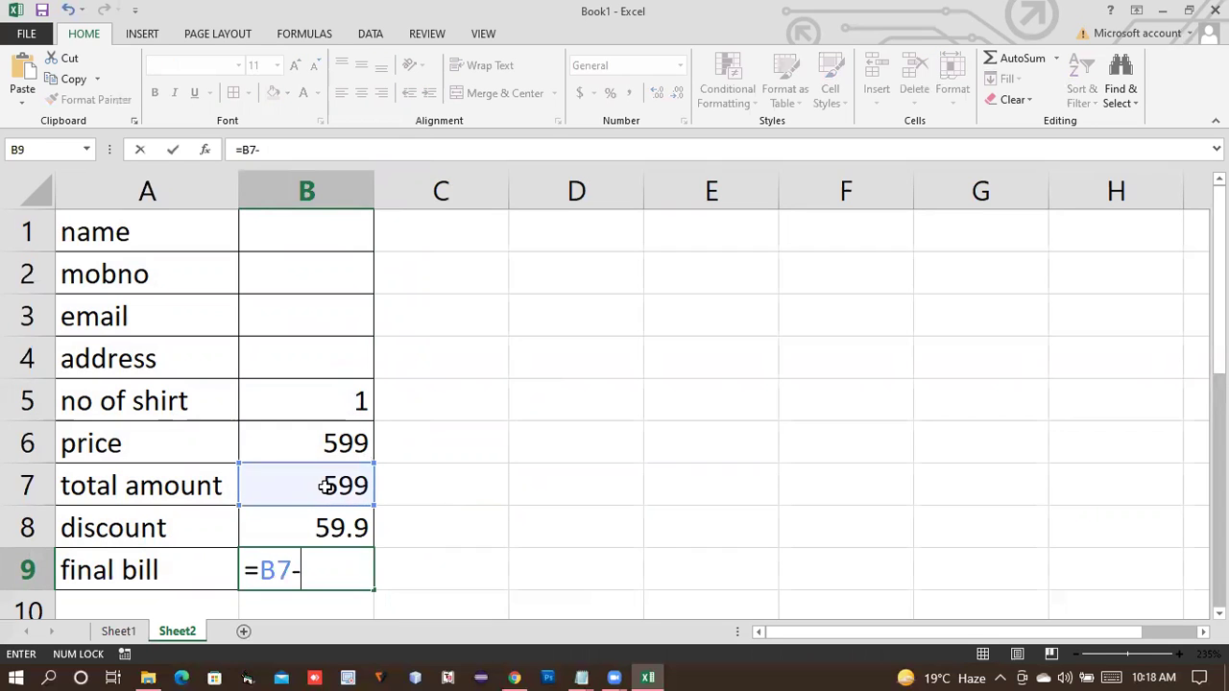
{"action": "left_click", "coordinate": [324, 523]}
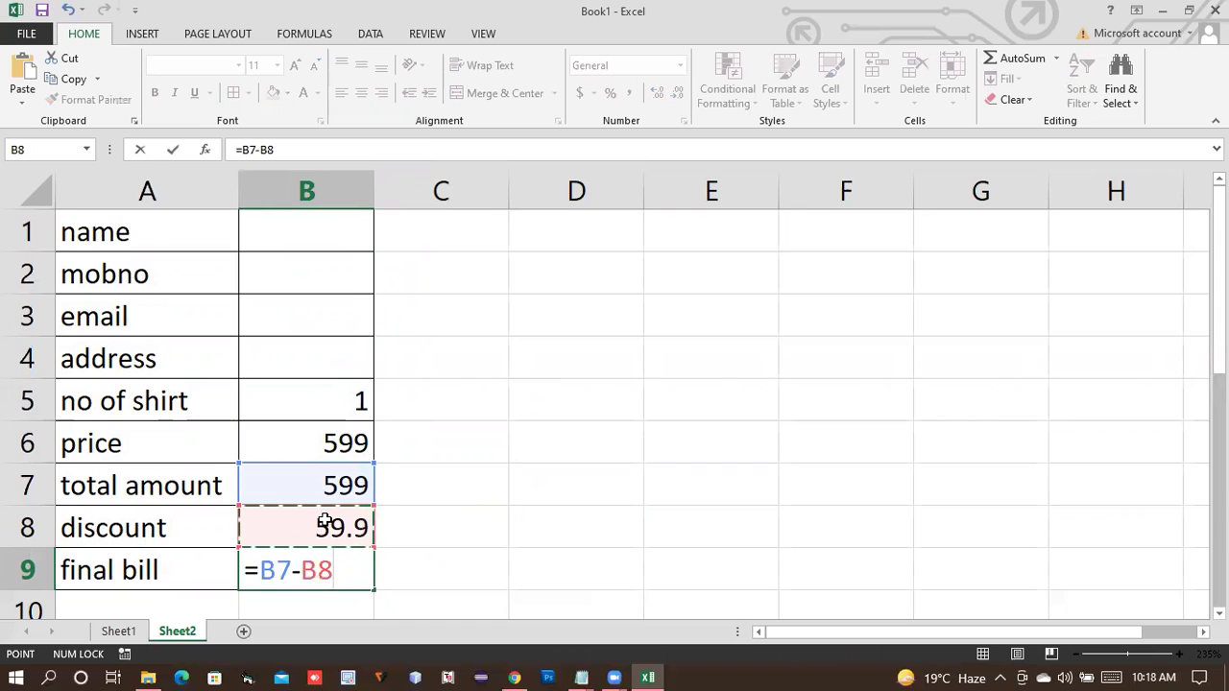
{"action": "key", "text": "Return"}
- Wrap the final bill formula in B9 in the INT function so it reads =INT(B7-B8)
{"action": "left_click", "coordinate": [338, 538]}
{"action": "double_click", "coordinate": [338, 538]}
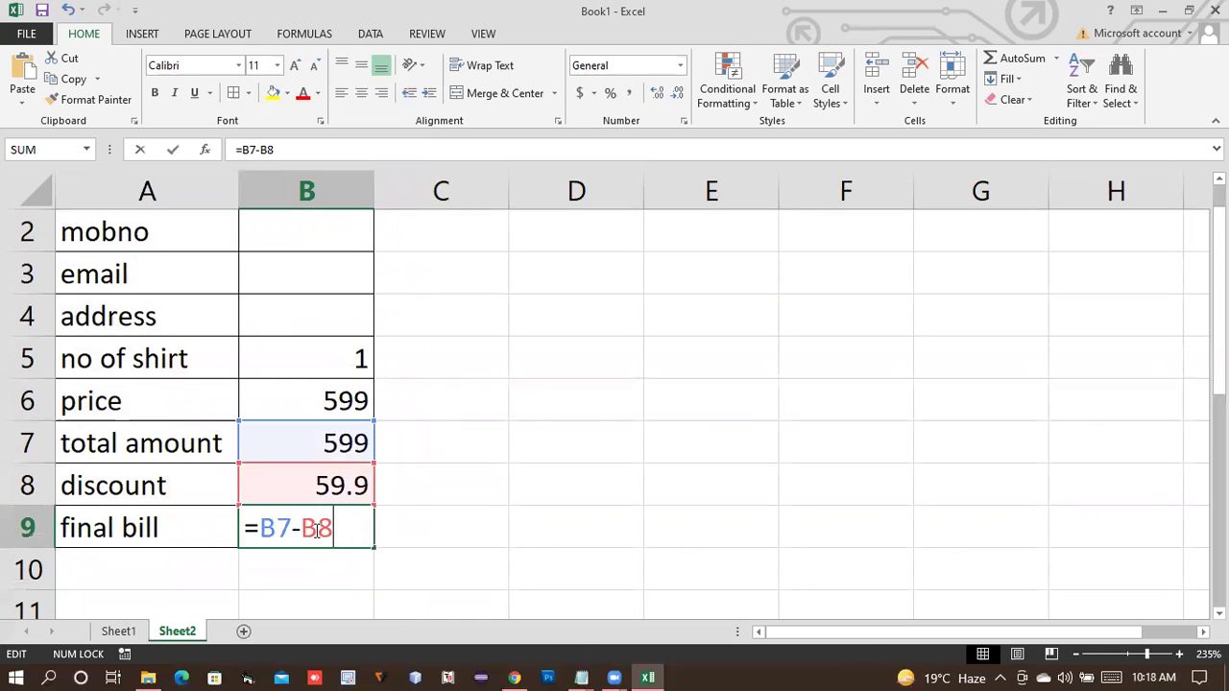
{"action": "left_click", "coordinate": [261, 528]}
{"action": "type", "text": "int("}
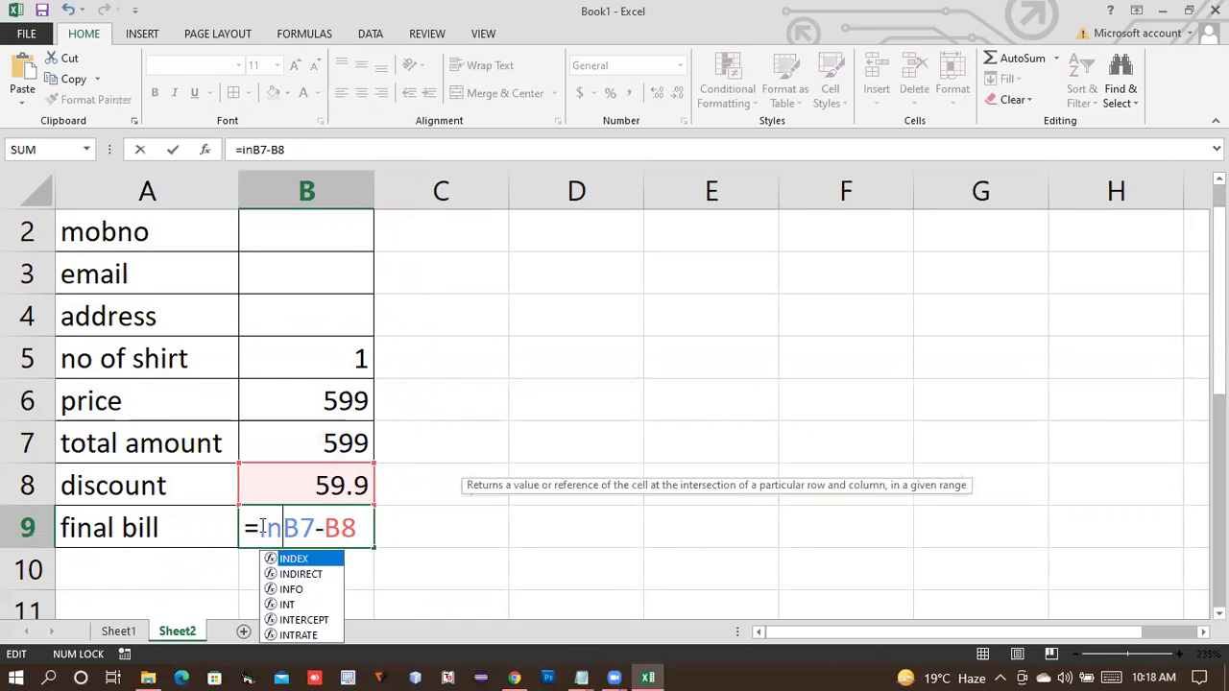
{"action": "key", "text": "End"}
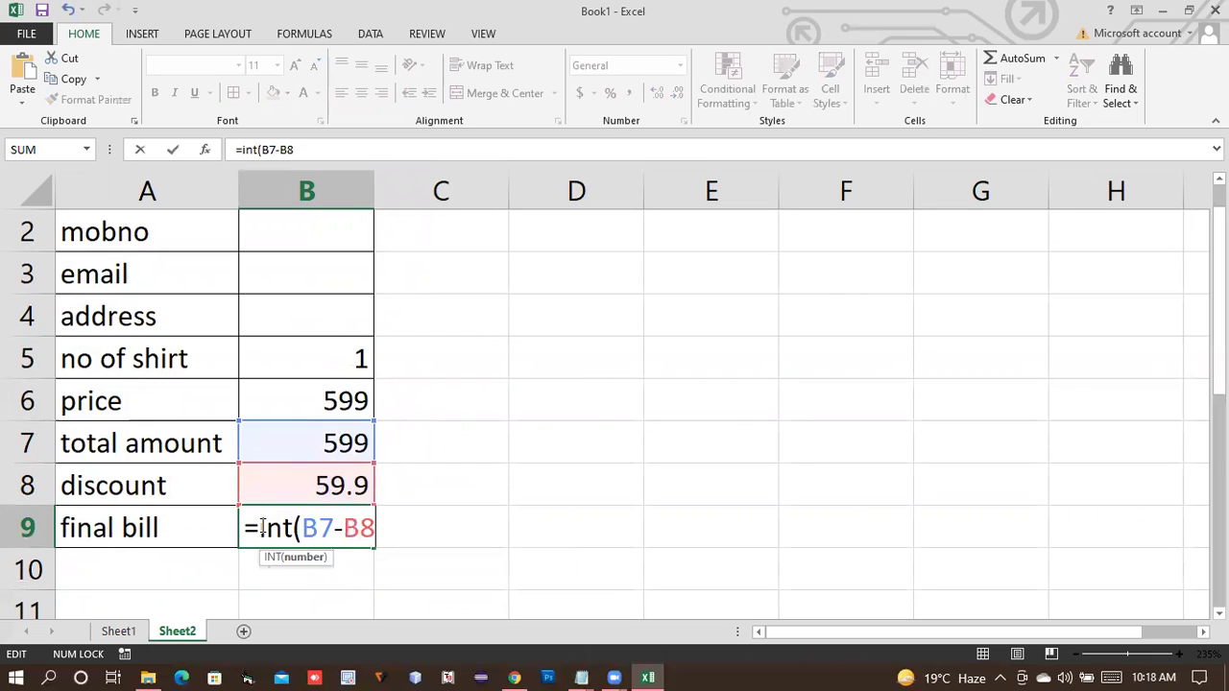
{"action": "type", "text": ")"}
{"action": "key", "text": "Return"}
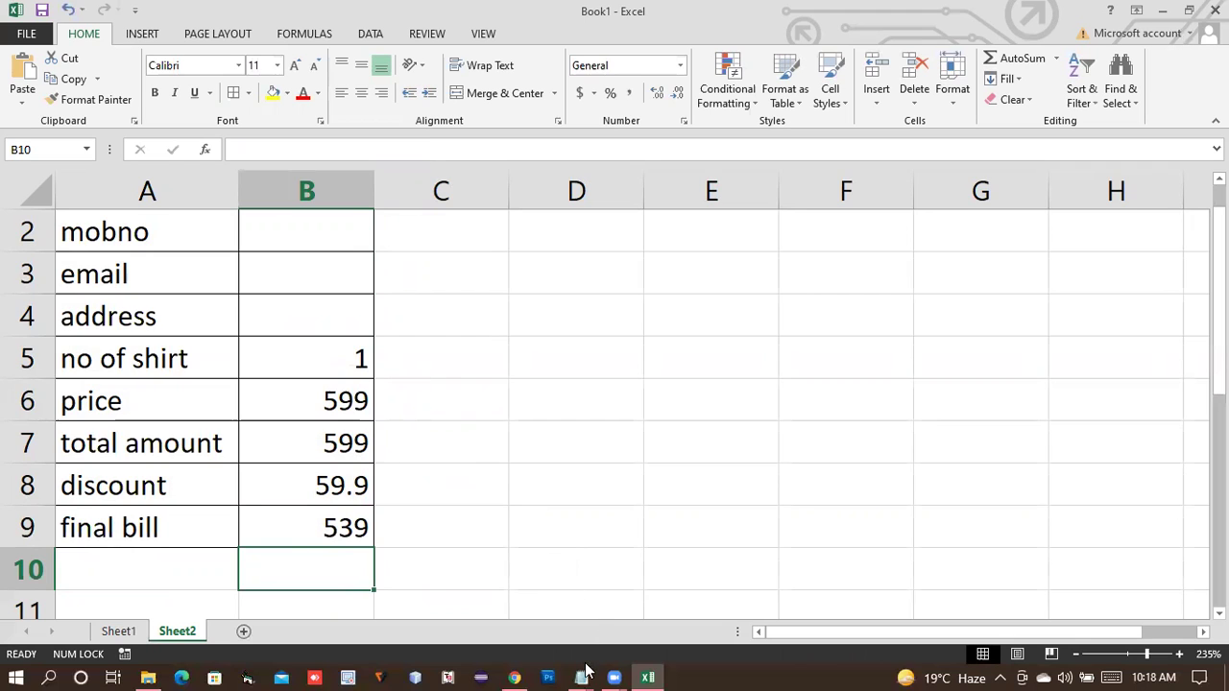
- Review the int() and roman() entries in the Notepad function list and return to the Excel workbook
{"action": "left_click", "coordinate": [628, 600]}
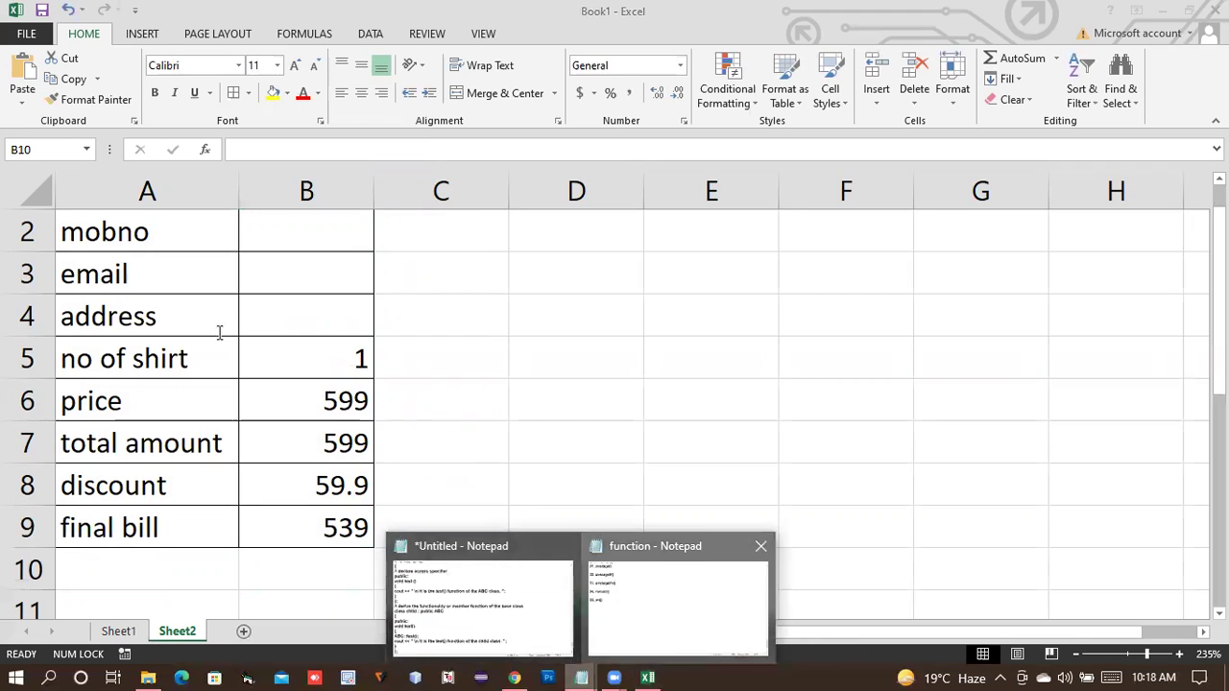
{"action": "left_click_drag", "start_coordinate": [101, 285], "coordinate": [7, 284]}
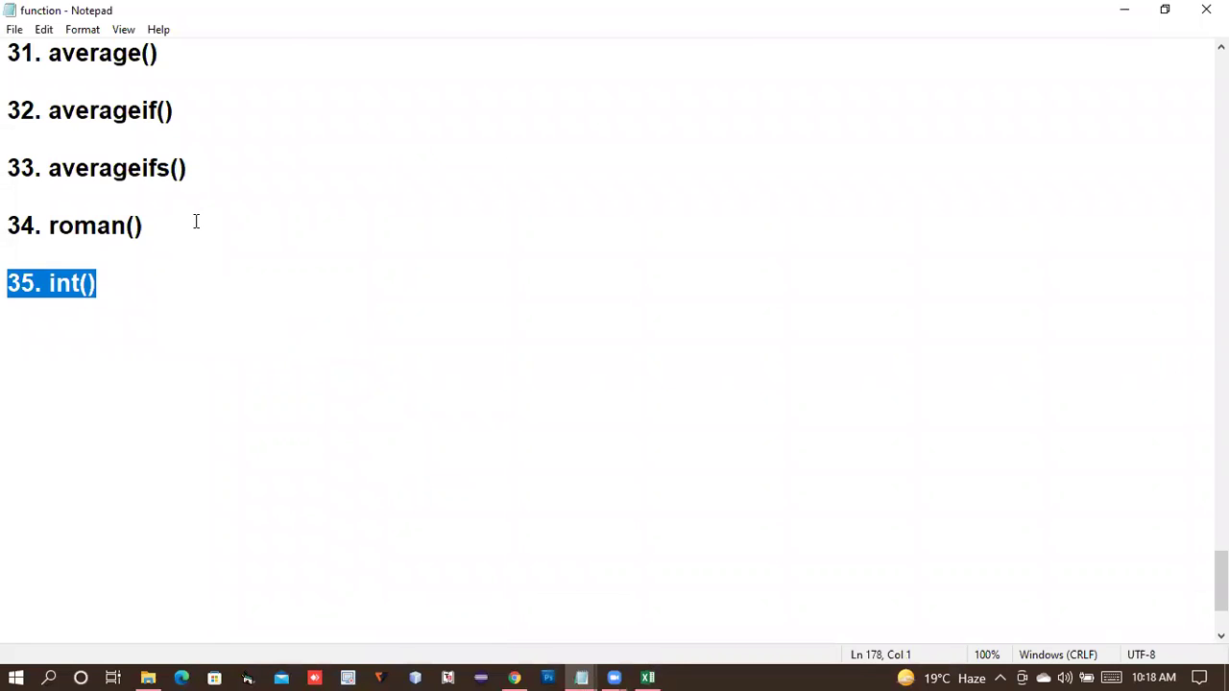
{"action": "left_click_drag", "start_coordinate": [195, 221], "coordinate": [8, 222]}
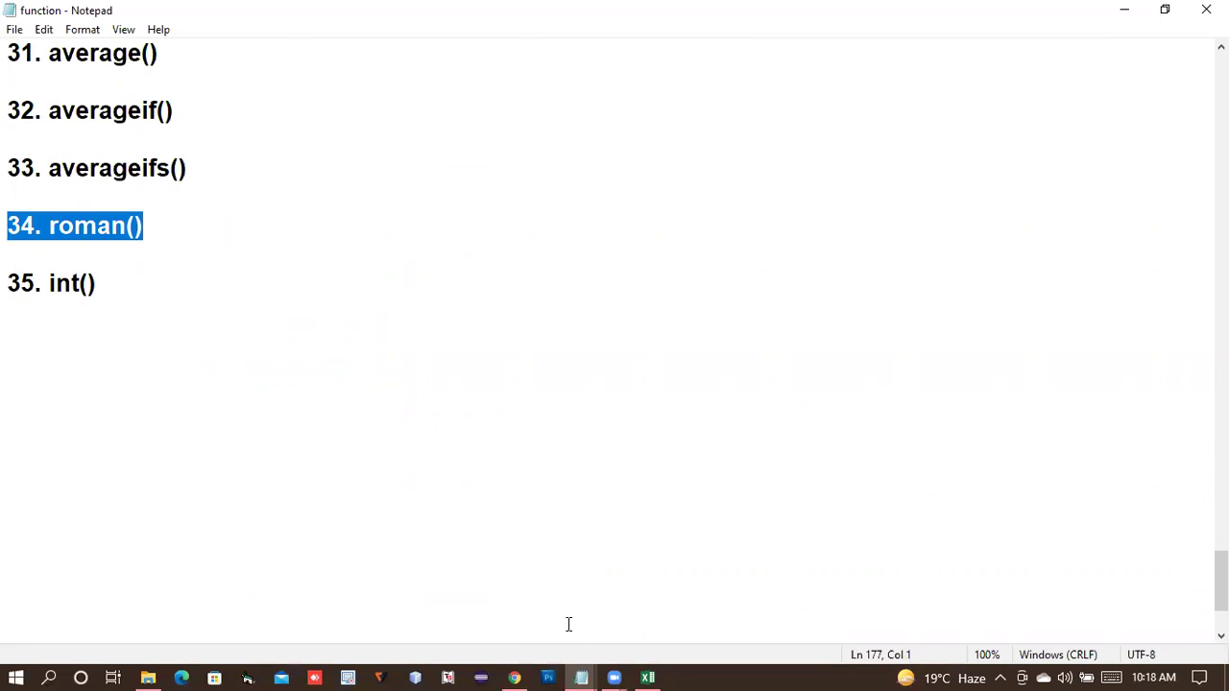
{"action": "left_click", "coordinate": [515, 677]}
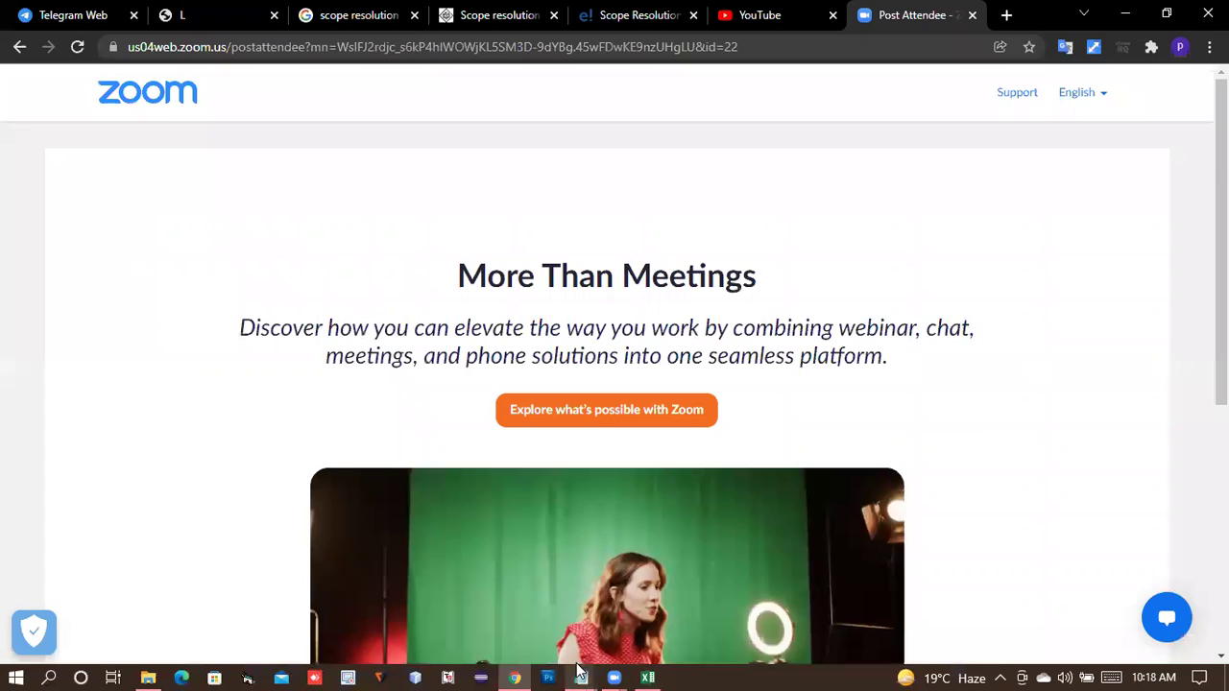
{"action": "left_click", "coordinate": [648, 677]}
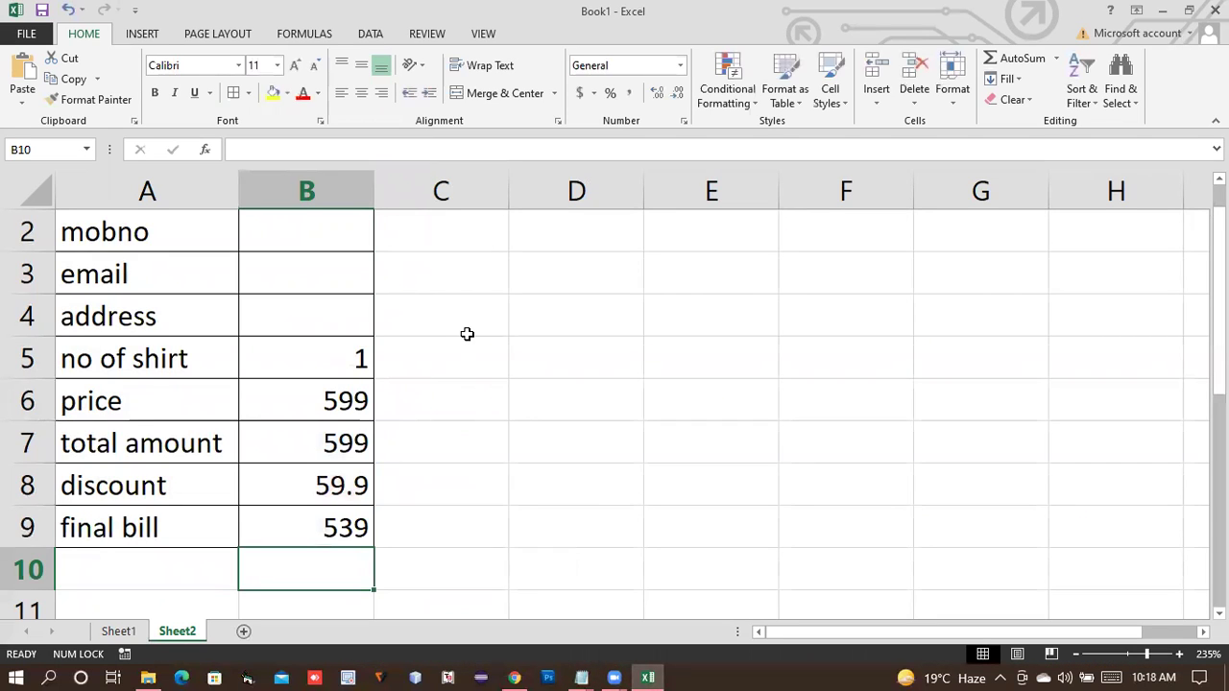
- Add a new blank worksheet after Sheet2
{"action": "left_click", "coordinate": [467, 333]}
{"action": "left_click", "coordinate": [243, 631]}
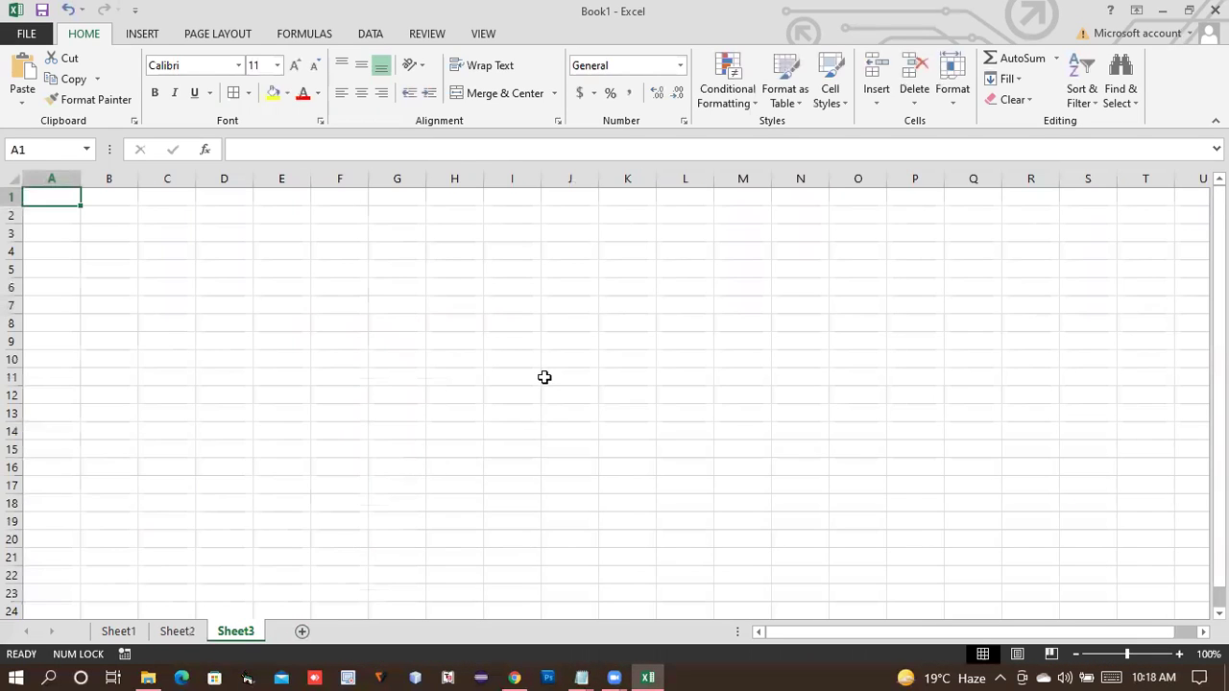
{"action": "scroll", "coordinate": [542, 377], "scroll_direction": "up", "scroll_amount": 10}
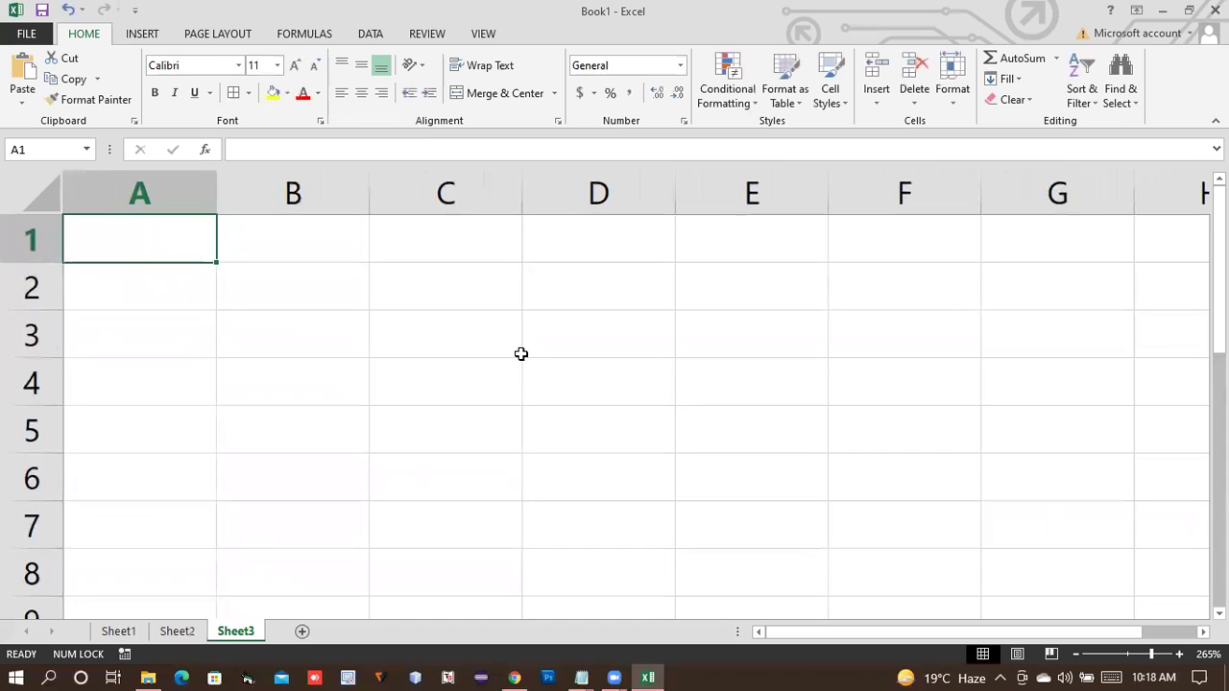
- Enter the numbers 1 to 7 in A1:A7 and 89 in A8 on Sheet3
{"action": "type", "text": "1"}
{"action": "key", "text": "Return"}
{"action": "type", "text": "2"}
{"action": "key", "text": "Return"}
{"action": "type", "text": "3 4"}
{"action": "key", "text": "Return"}
{"action": "type", "text": "5"}
{"action": "key", "text": "Return"}
{"action": "type", "text": "6"}
{"action": "key", "text": "Return"}
{"action": "type", "text": "7"}
{"action": "key", "text": "Return"}
{"action": "type", "text": "89"}
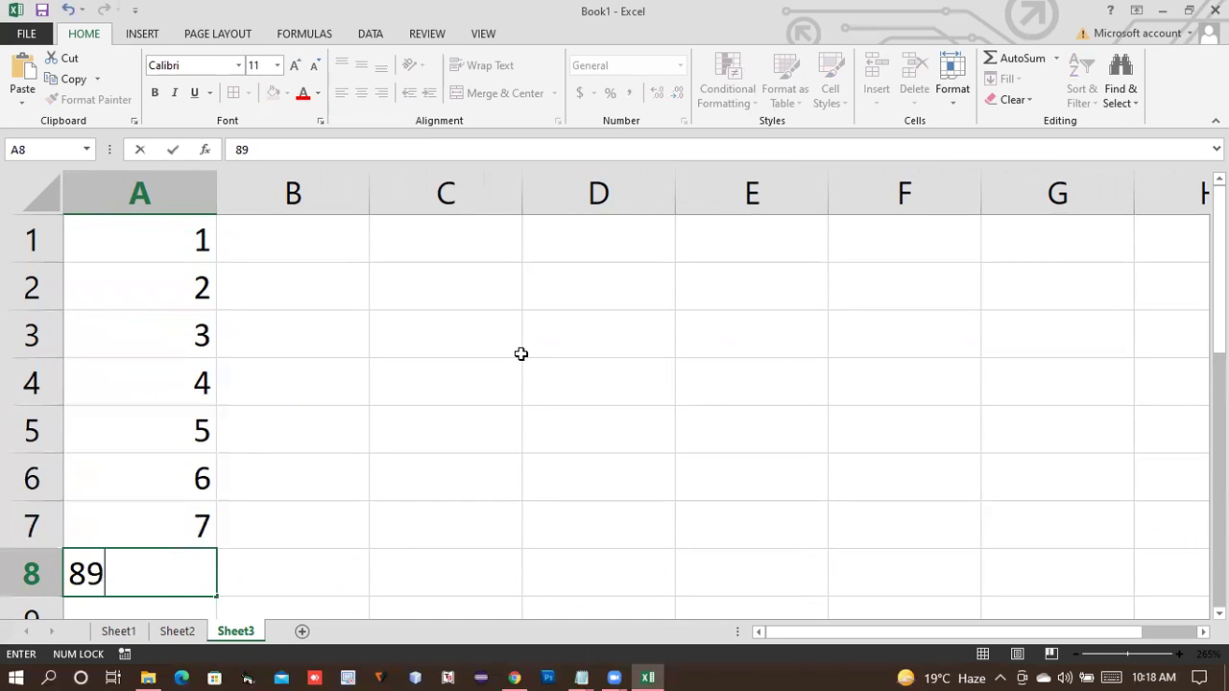
{"action": "key", "text": "Return"}
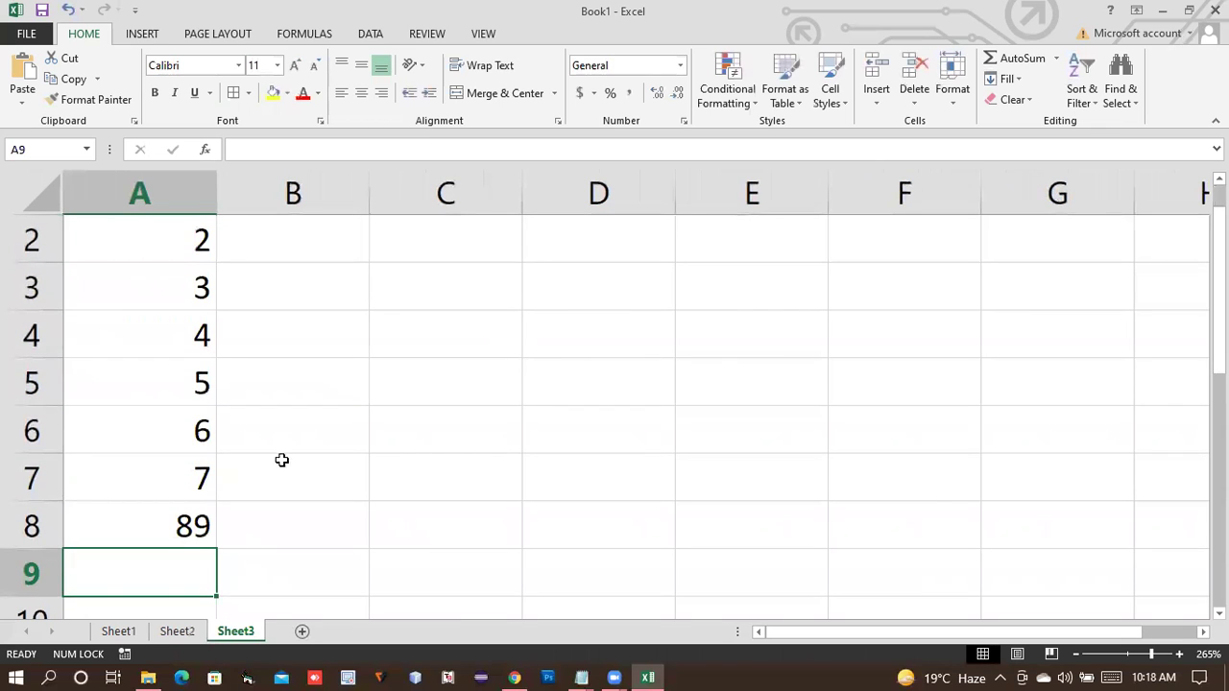
- Fill column A downward from the single value 7 in A7 through A106
{"action": "left_click", "coordinate": [187, 478]}
{"action": "left_click_drag", "start_coordinate": [217, 500], "coordinate": [212, 675]}
{"action": "scroll", "coordinate": [317, 394], "scroll_direction": "up", "scroll_amount": 15}
{"action": "scroll", "coordinate": [318, 394], "scroll_direction": "up", "scroll_amount": 18}
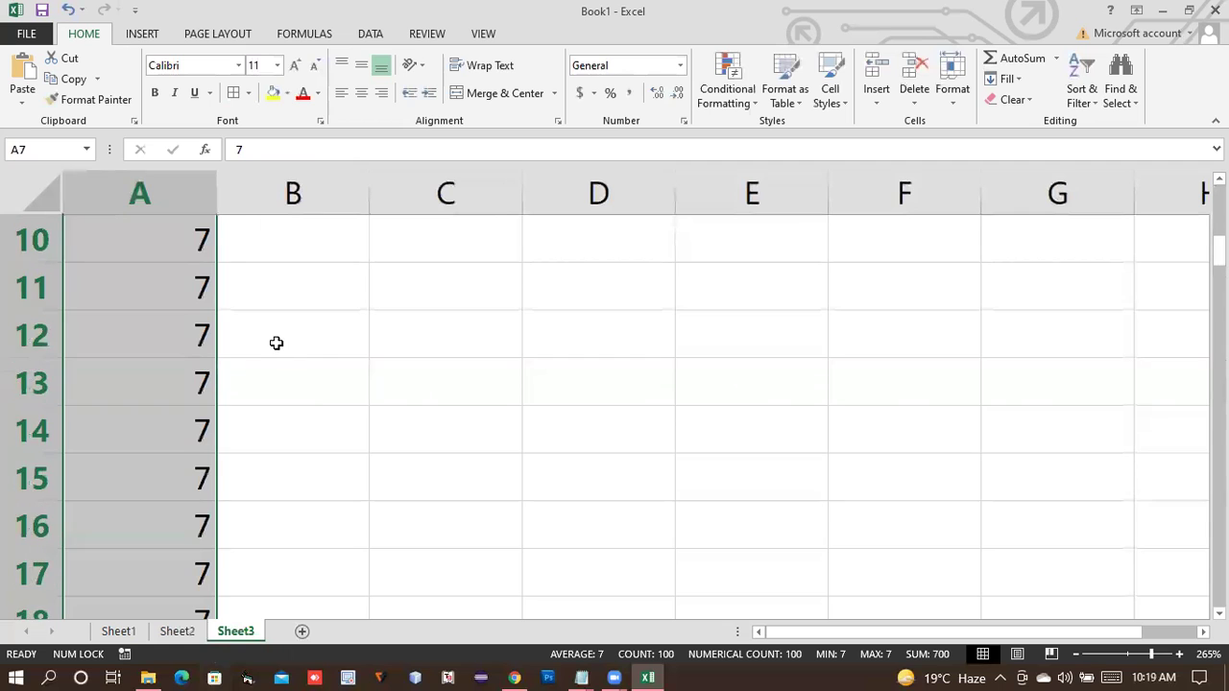
- Fill column A as a consecutive number series down to 105 in A105, and clear the leftover 7 in A106
{"action": "left_click", "coordinate": [192, 483]}
{"action": "left_click_drag", "start_coordinate": [220, 504], "coordinate": [209, 672]}
{"action": "left_click", "coordinate": [192, 583]}
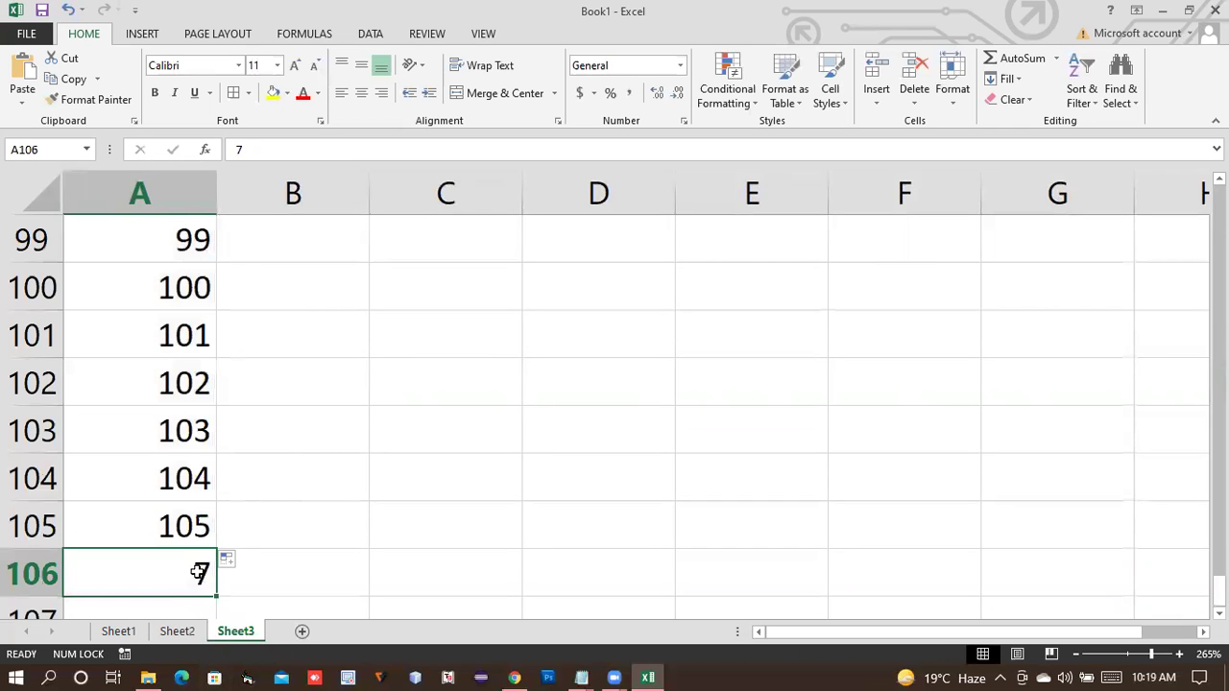
{"action": "scroll", "coordinate": [240, 523], "scroll_direction": "up", "scroll_amount": 1}
{"action": "left_click", "coordinate": [322, 530]}
{"action": "scroll", "coordinate": [323, 530], "scroll_direction": "down", "scroll_amount": 6}
{"action": "scroll", "coordinate": [307, 513], "scroll_direction": "up", "scroll_amount": 3}
{"action": "scroll", "coordinate": [285, 417], "scroll_direction": "up", "scroll_amount": 2}
- Convert the number in A105 to a Roman numeral in B105 with =ROMAN(A105)
{"action": "left_click", "coordinate": [288, 532]}
{"action": "type", "text": "=roman("}
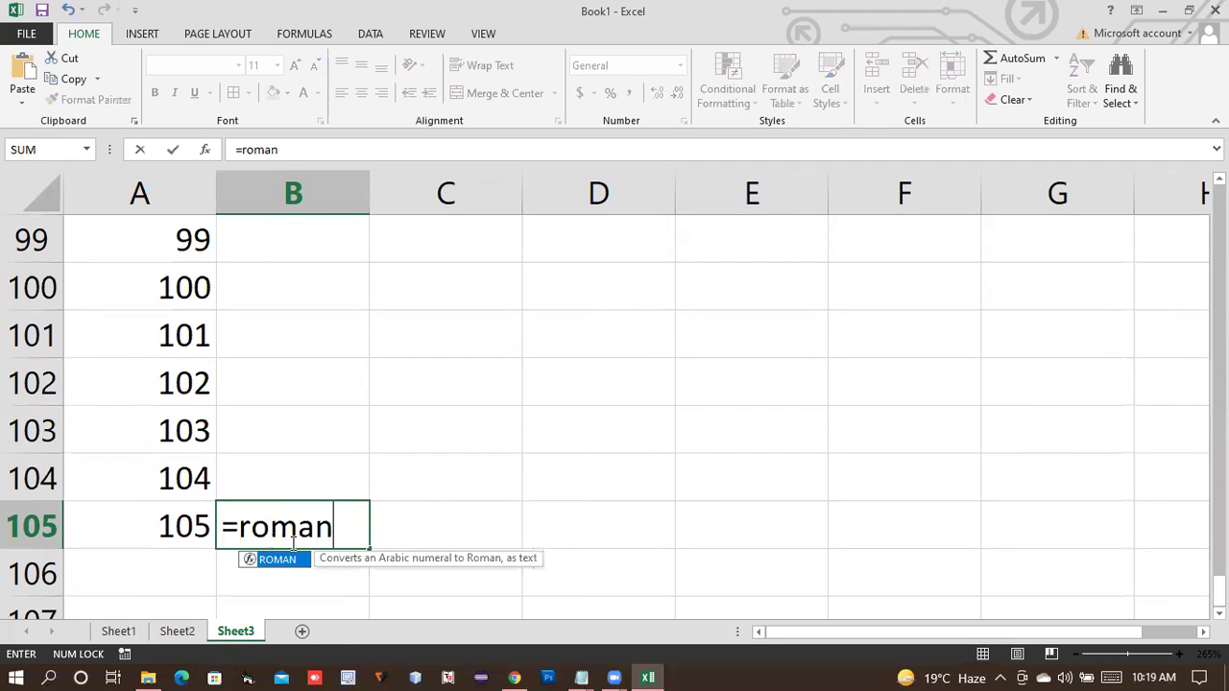
{"action": "left_click", "coordinate": [167, 526]}
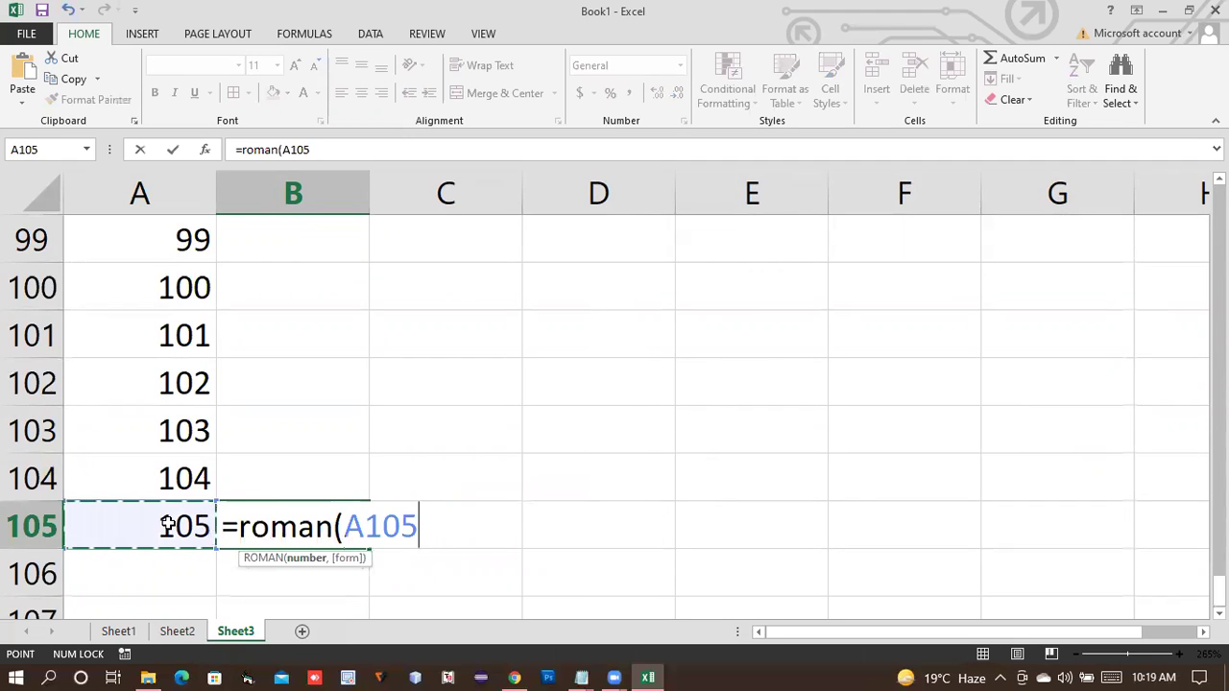
{"action": "key", "text": "Return"}
- Fill the ROMAN formula from B105 upward through B1 for every number in column A
{"action": "left_click", "coordinate": [357, 539]}
{"action": "left_click_drag", "start_coordinate": [365, 553], "coordinate": [381, 8]}
{"action": "scroll", "coordinate": [322, 394], "scroll_direction": "up", "scroll_amount": 1}
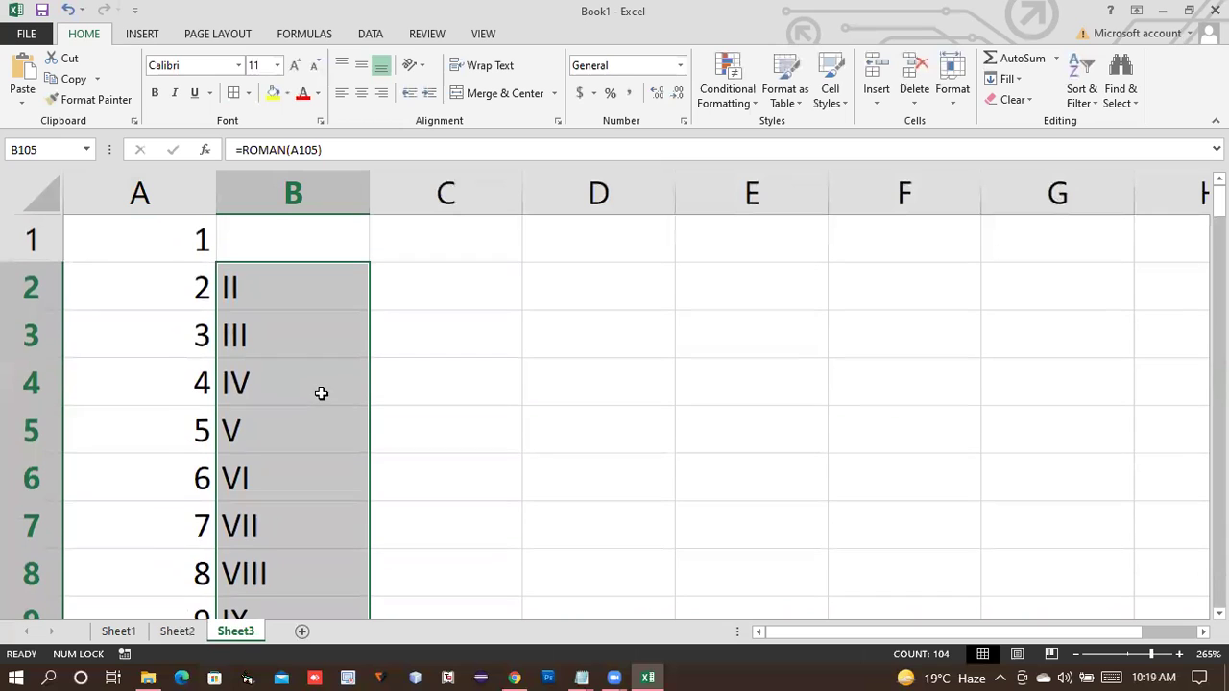
{"action": "left_click", "coordinate": [353, 305]}
{"action": "left_click_drag", "start_coordinate": [368, 308], "coordinate": [356, 236]}
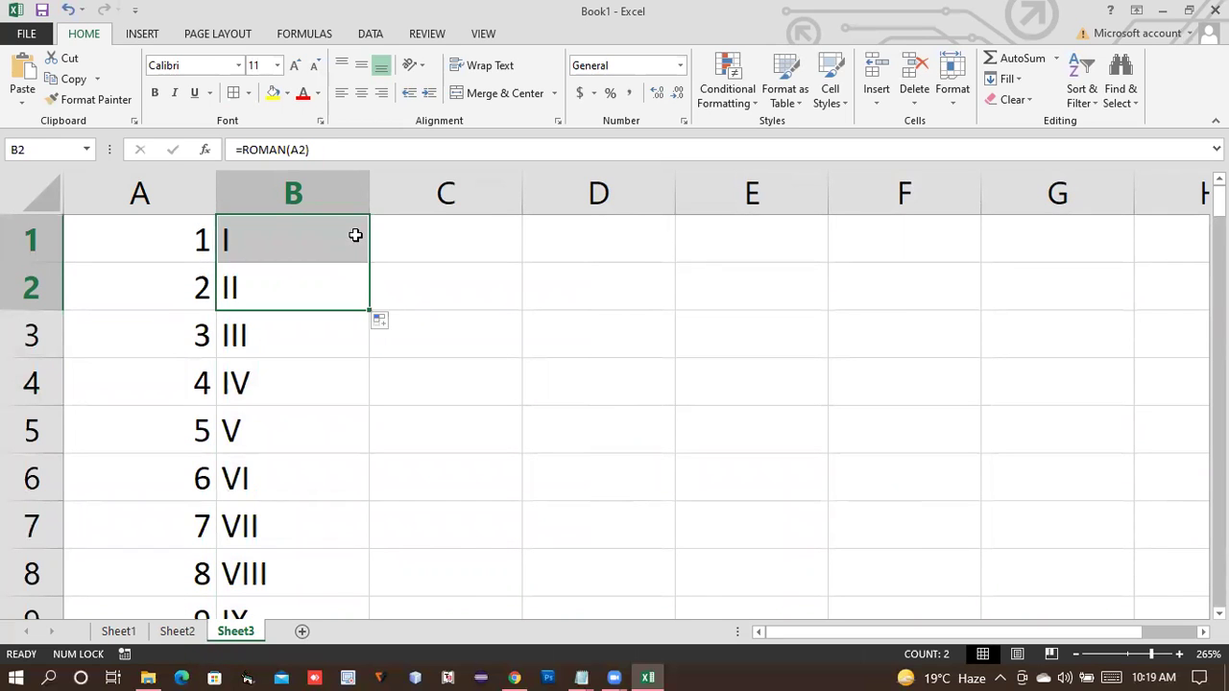
{"action": "left_click", "coordinate": [359, 293]}
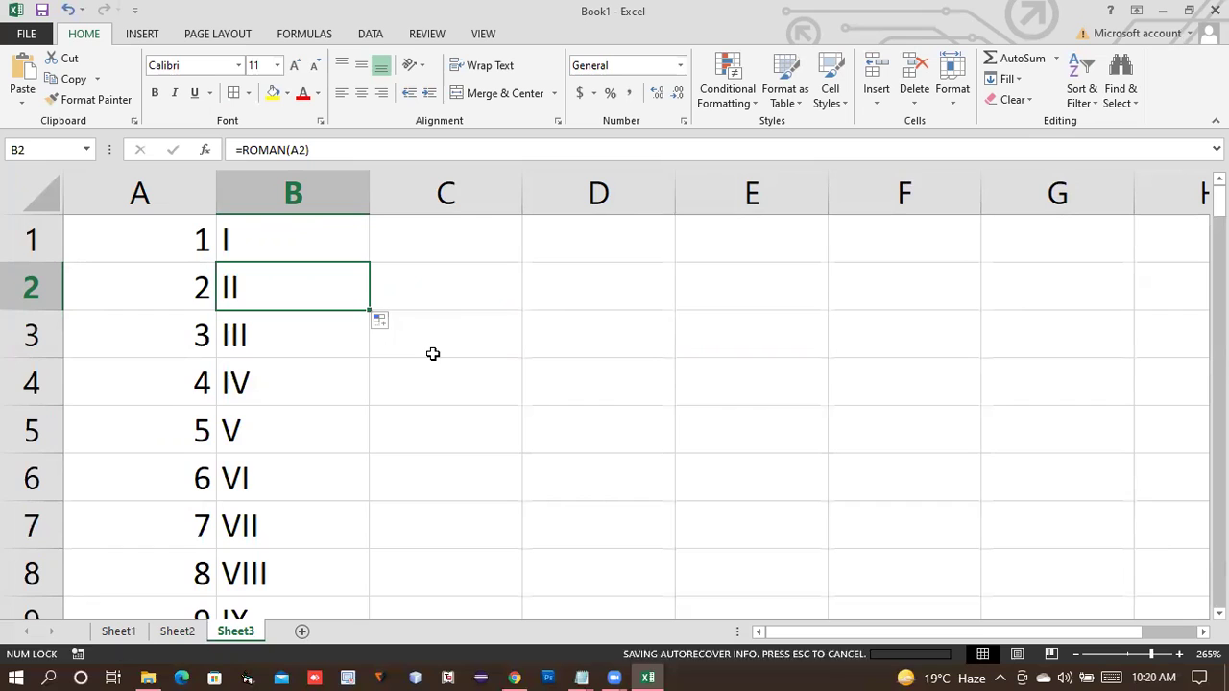
- Replace the cell reference in B4's ROMAN formula with the number 452, giving =ROMAN(452)
{"action": "double_click", "coordinate": [322, 383]}
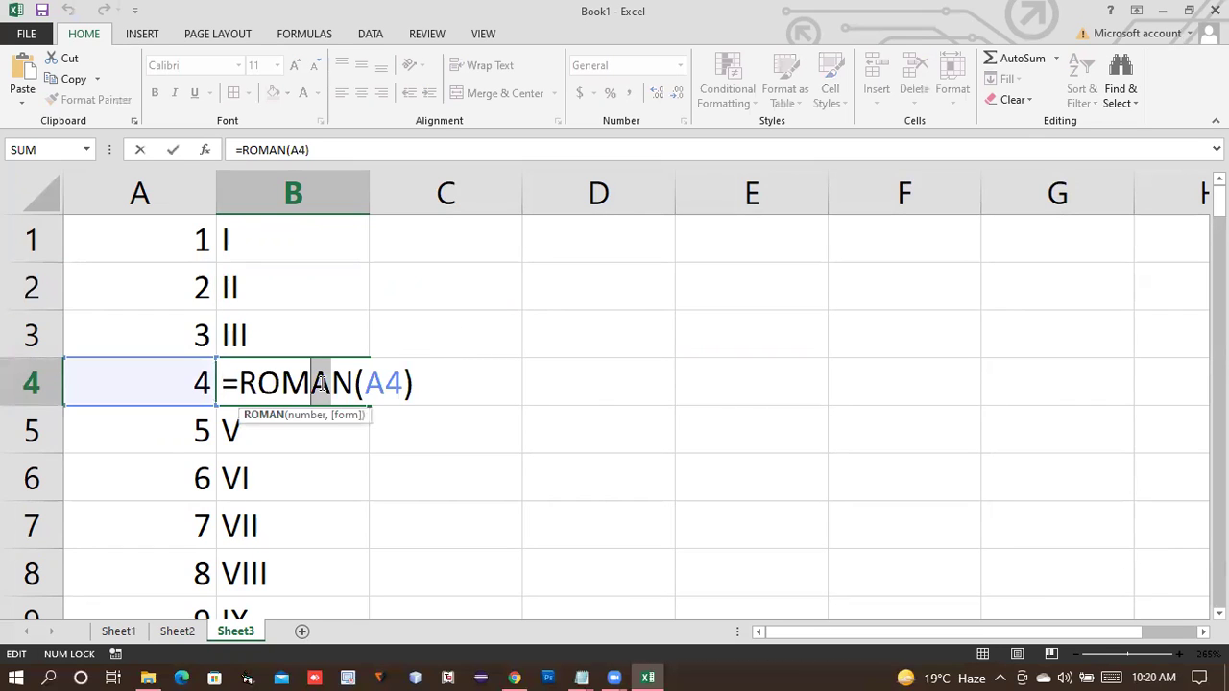
{"action": "left_click", "coordinate": [384, 384]}
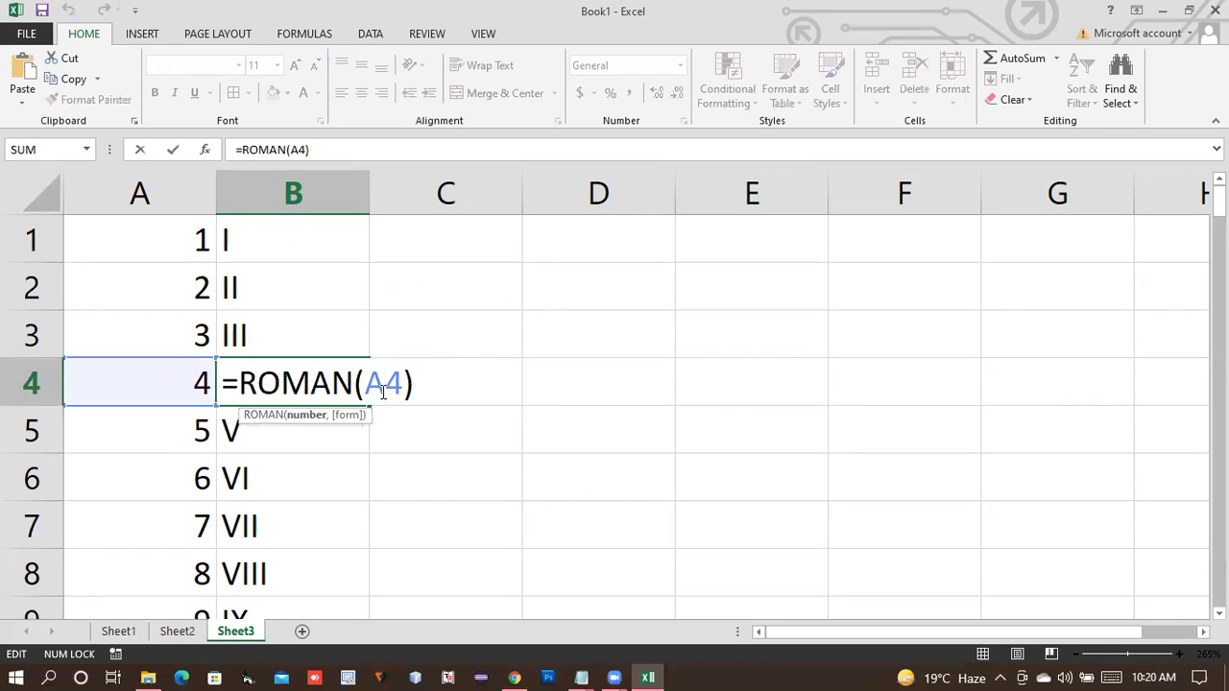
{"action": "key", "text": "Right"}
{"action": "key", "text": "Delete"}
{"action": "key", "text": "BackSpace"}
{"action": "type", "text": "452"}
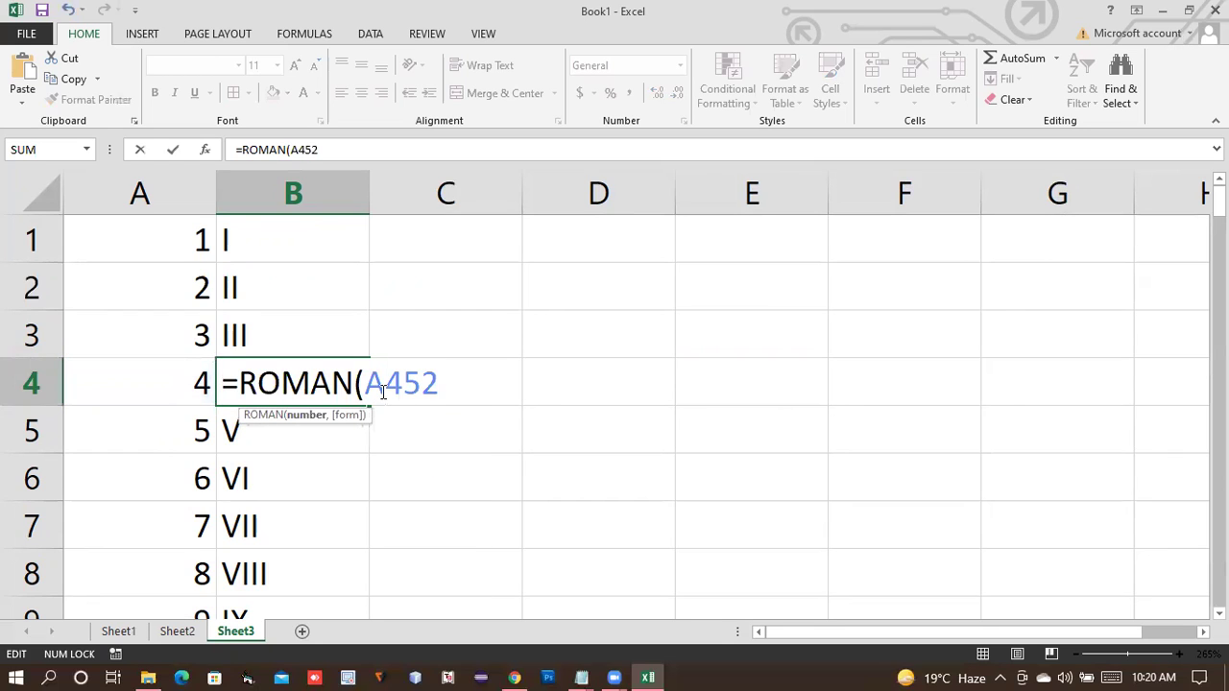
{"action": "key", "text": "Left"}
{"action": "key", "text": "Left"}
{"action": "key", "text": "Left"}
{"action": "key", "text": "Return"}
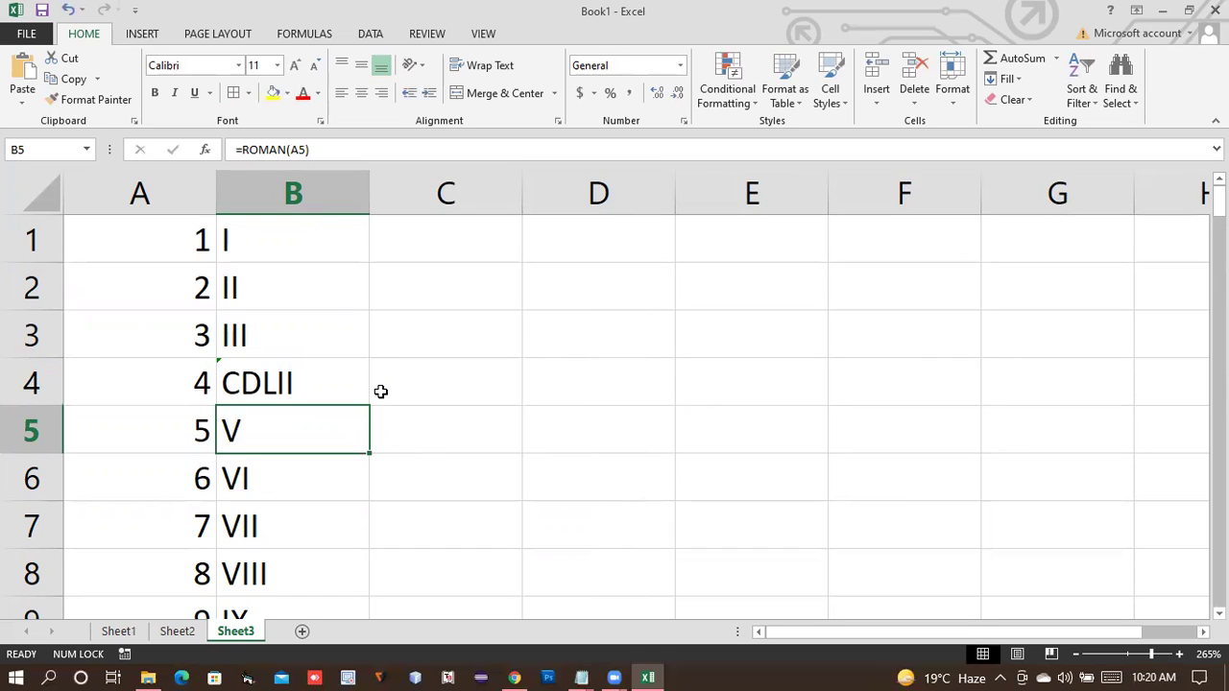
{"action": "key", "text": "Up"}
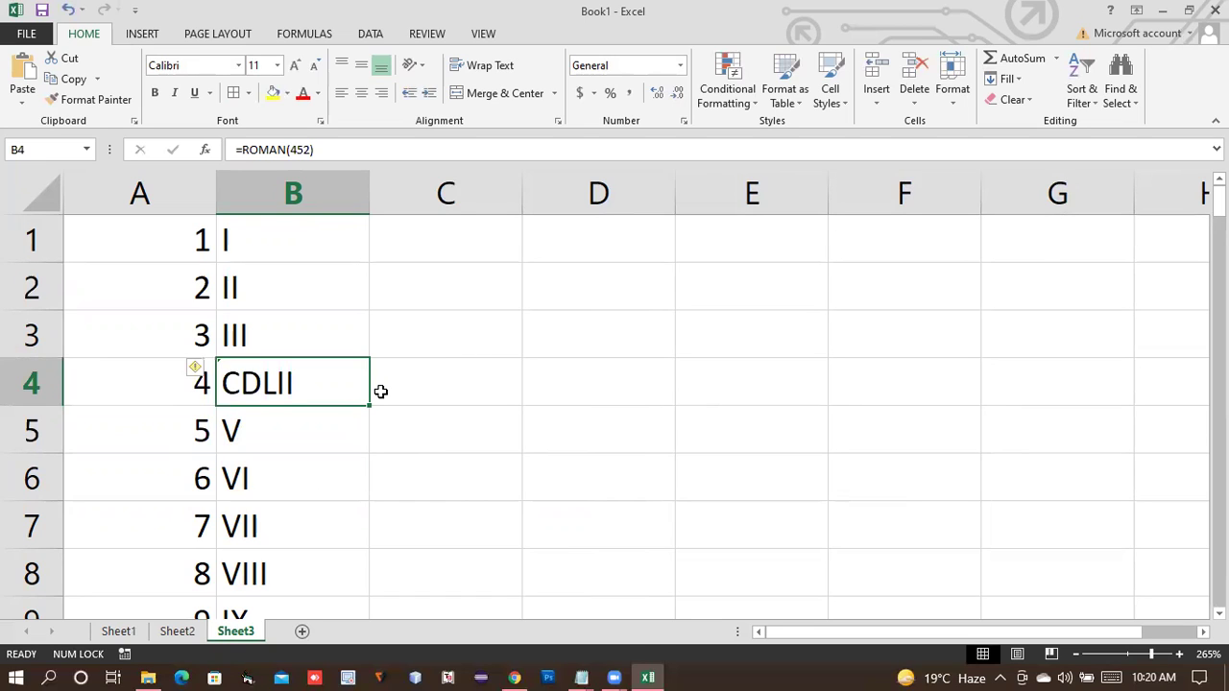
{"action": "left_click", "coordinate": [465, 244]}
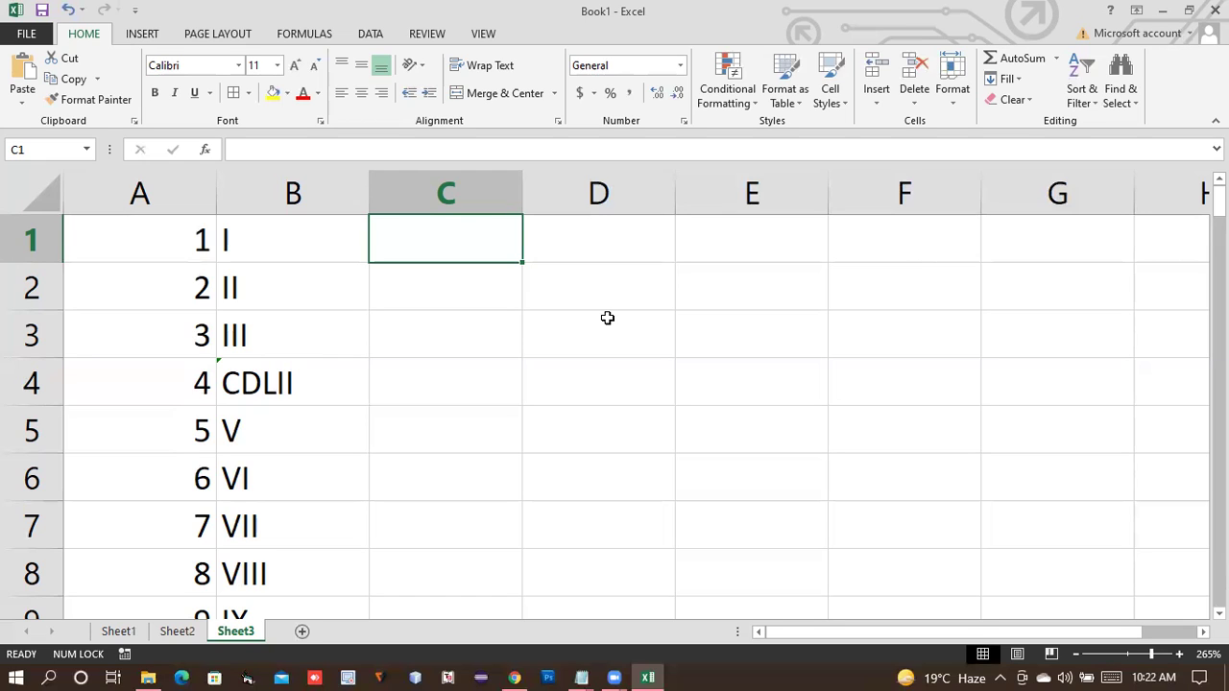
- Switch to Notepad and highlight the averageifs(), average() and averageif() entries in the function list
{"action": "left_click", "coordinate": [582, 675]}
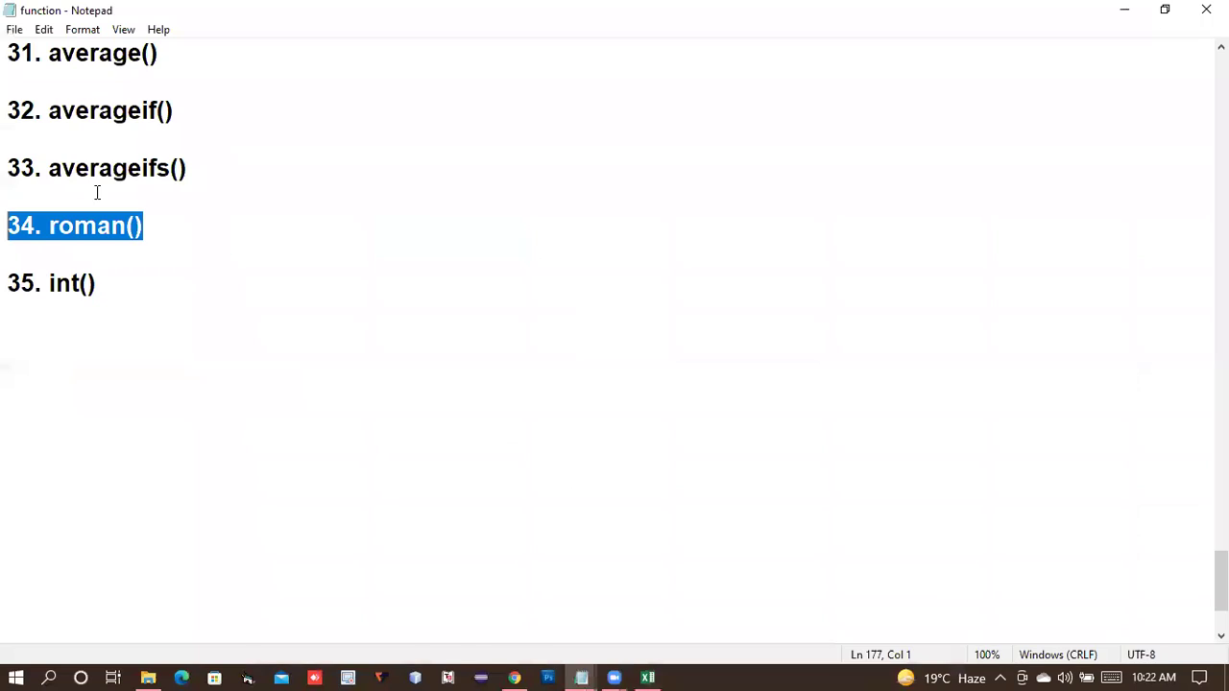
{"action": "left_click_drag", "start_coordinate": [215, 183], "coordinate": [8, 154]}
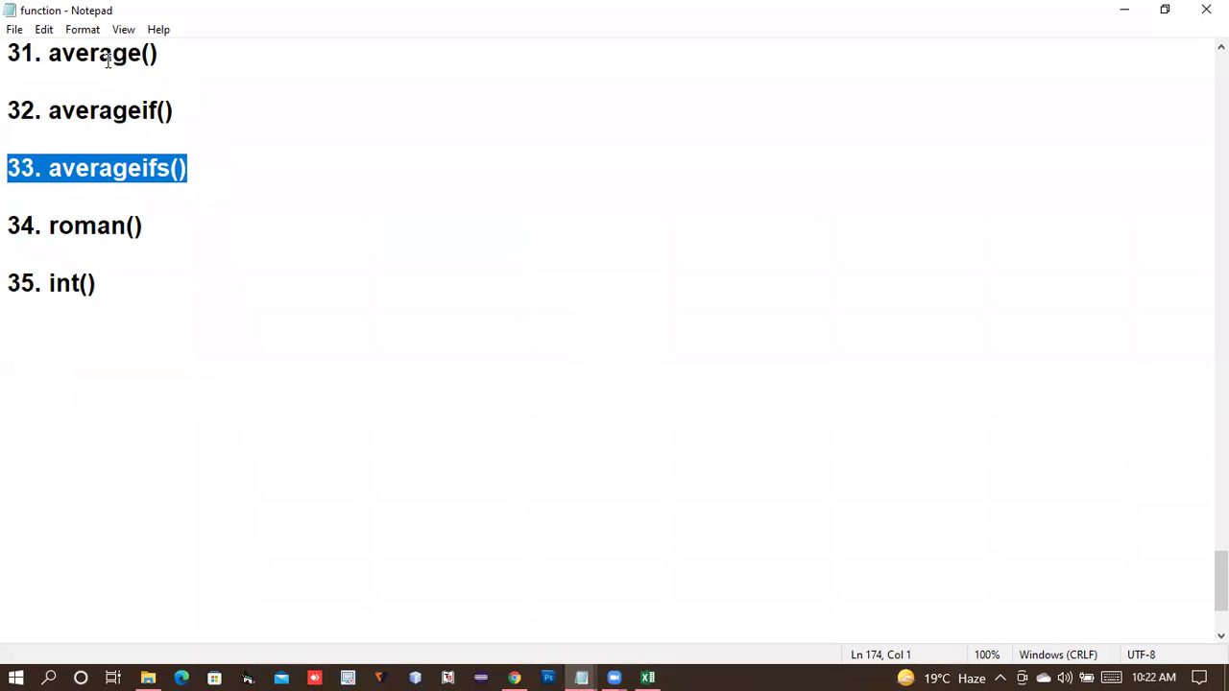
{"action": "left_click_drag", "start_coordinate": [42, 53], "coordinate": [179, 58]}
{"action": "left_click_drag", "start_coordinate": [43, 110], "coordinate": [215, 111]}
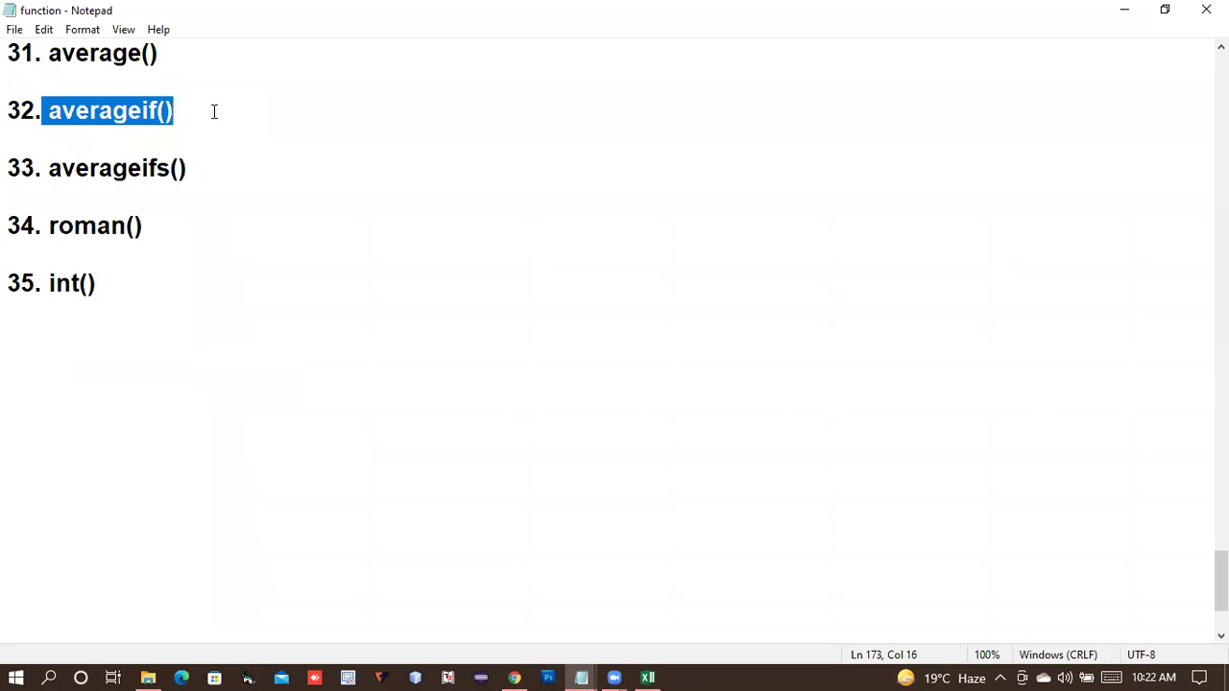
{"action": "left_click", "coordinate": [159, 165]}
{"action": "left_click_drag", "start_coordinate": [161, 163], "coordinate": [169, 165]}
{"action": "left_click", "coordinate": [189, 171]}
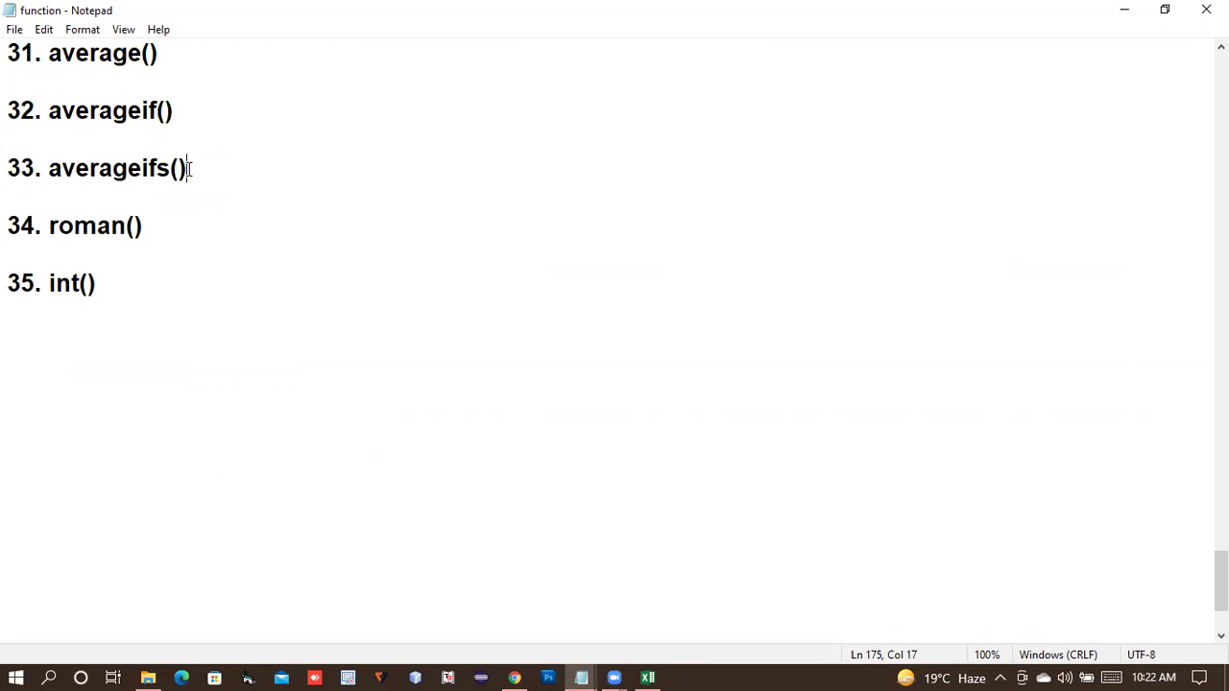
- Add countifs, sumifs and averageifs on separate lines below the int() entry in the function list
{"action": "left_click", "coordinate": [168, 307]}
{"action": "key", "text": "Return"}
{"action": "key", "text": "Return"}
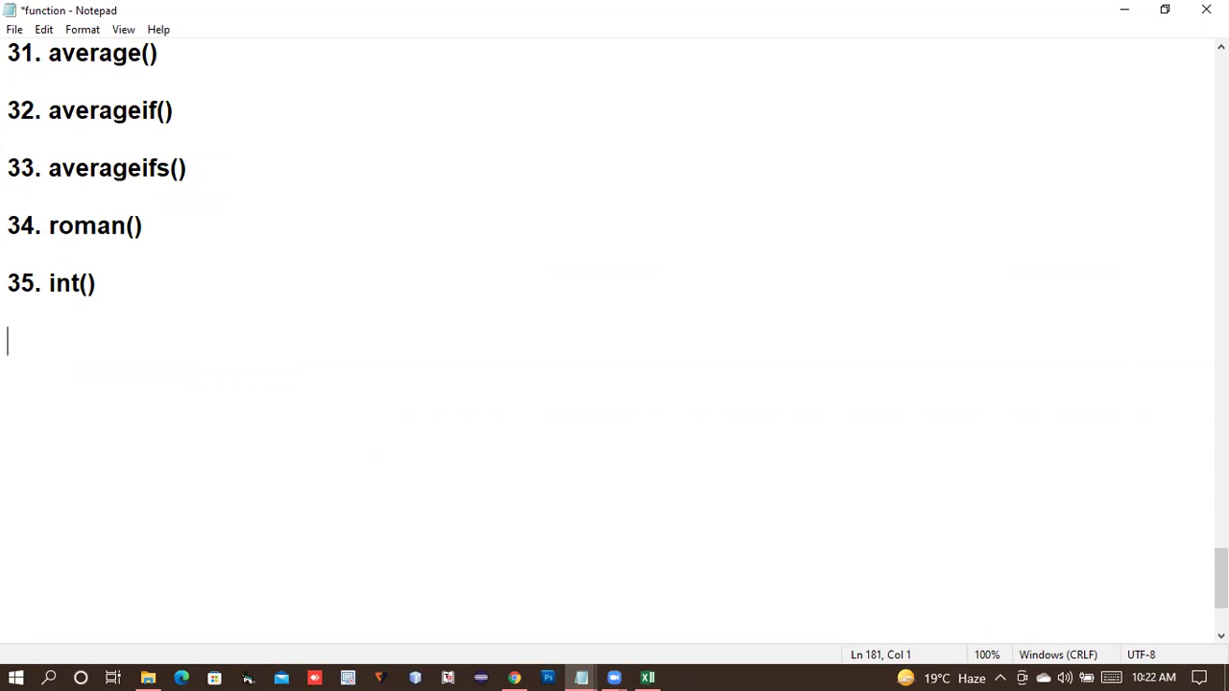
{"action": "type", "text": "count"}
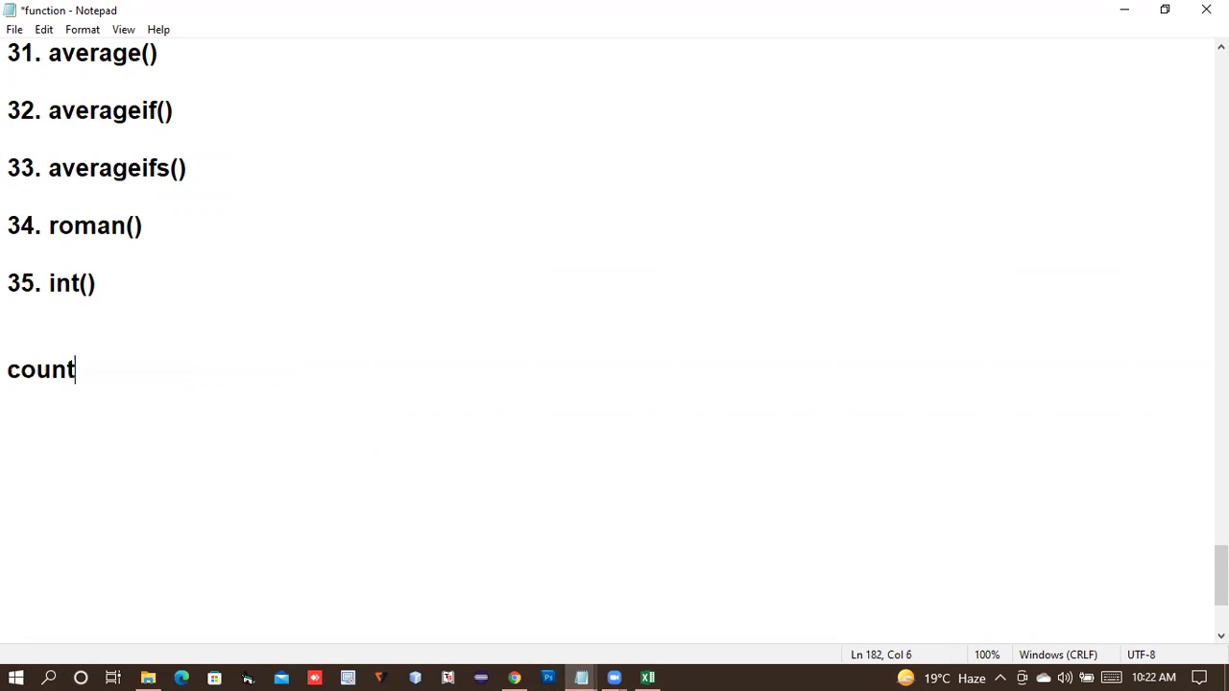
{"action": "type", "text": "ifs"}
{"action": "key", "text": "Return"}
{"action": "type", "text": "sumifs"}
{"action": "key", "text": "Return"}
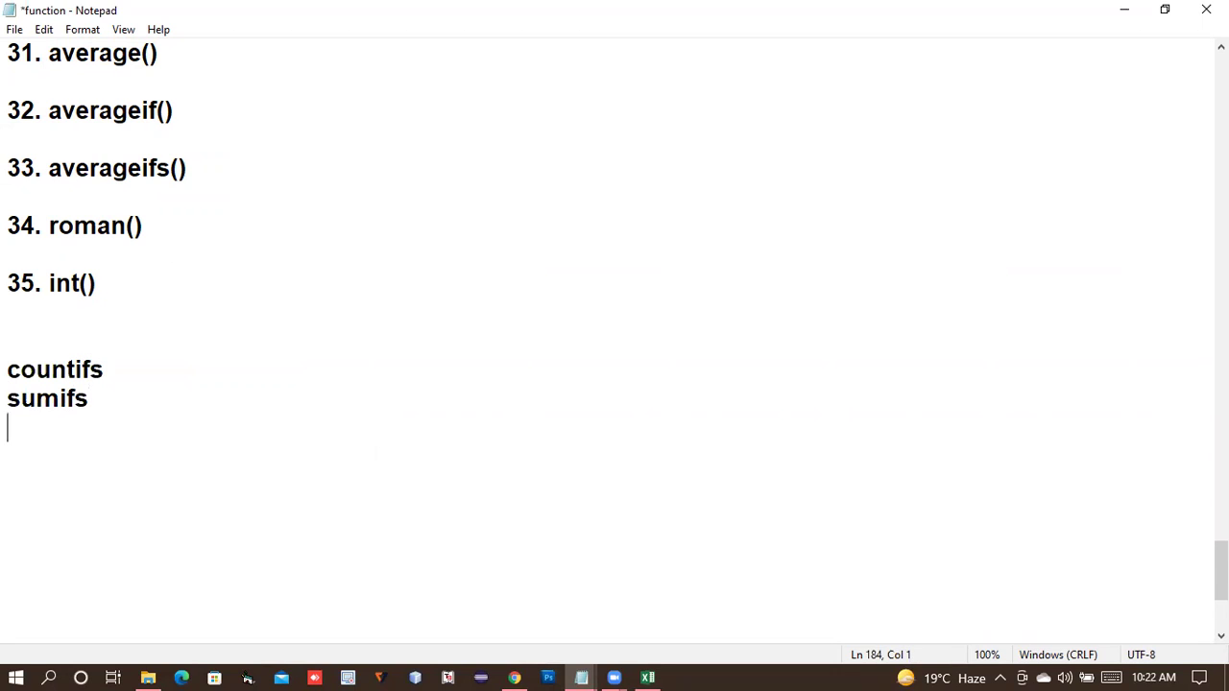
{"action": "type", "text": "averageifs"}
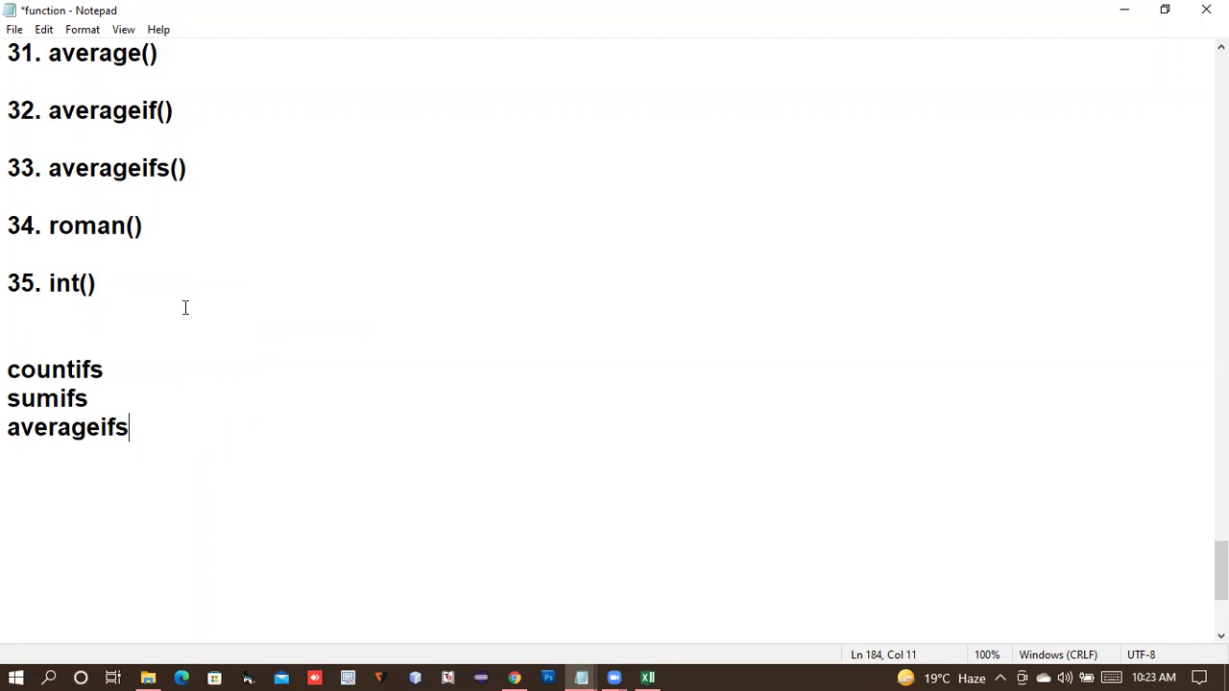
- Highlight the subtotal(), celing.math() and floor.math() entries in the function list, and return to Excel
{"action": "scroll", "coordinate": [185, 307], "scroll_direction": "up", "scroll_amount": 4}
{"action": "left_click", "coordinate": [92, 399]}
{"action": "left_click_drag", "start_coordinate": [165, 356], "coordinate": [7, 348]}
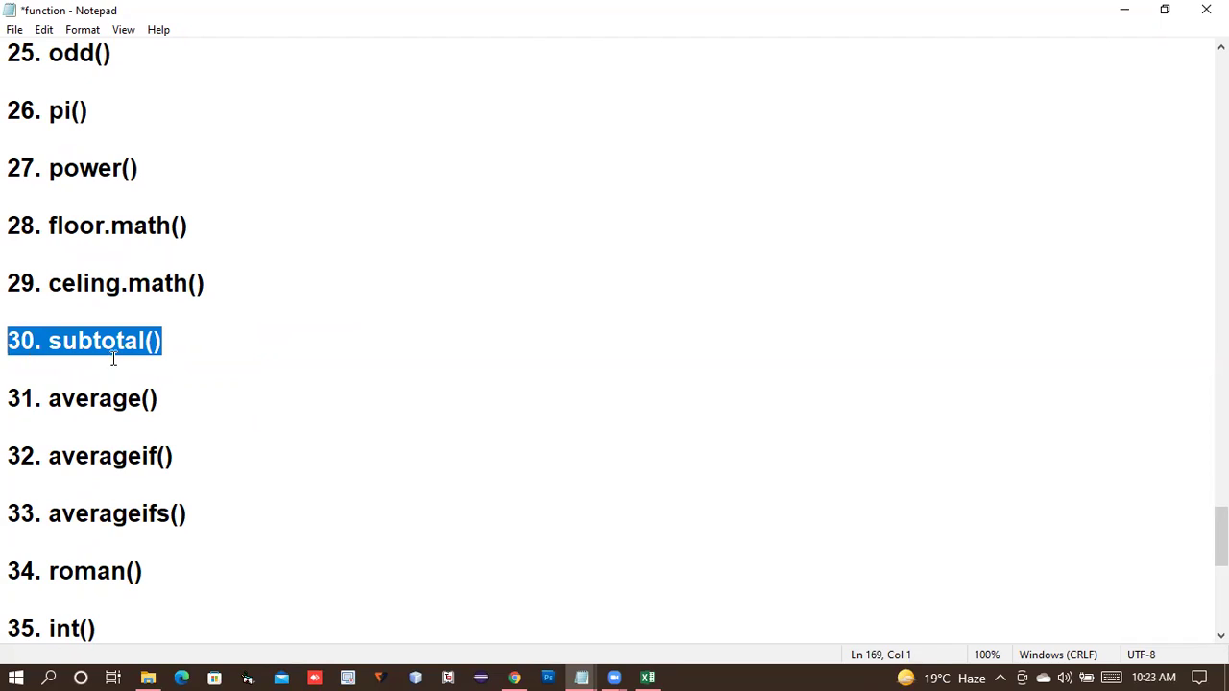
{"action": "left_click_drag", "start_coordinate": [49, 283], "coordinate": [195, 284]}
{"action": "left_click_drag", "start_coordinate": [56, 226], "coordinate": [192, 226]}
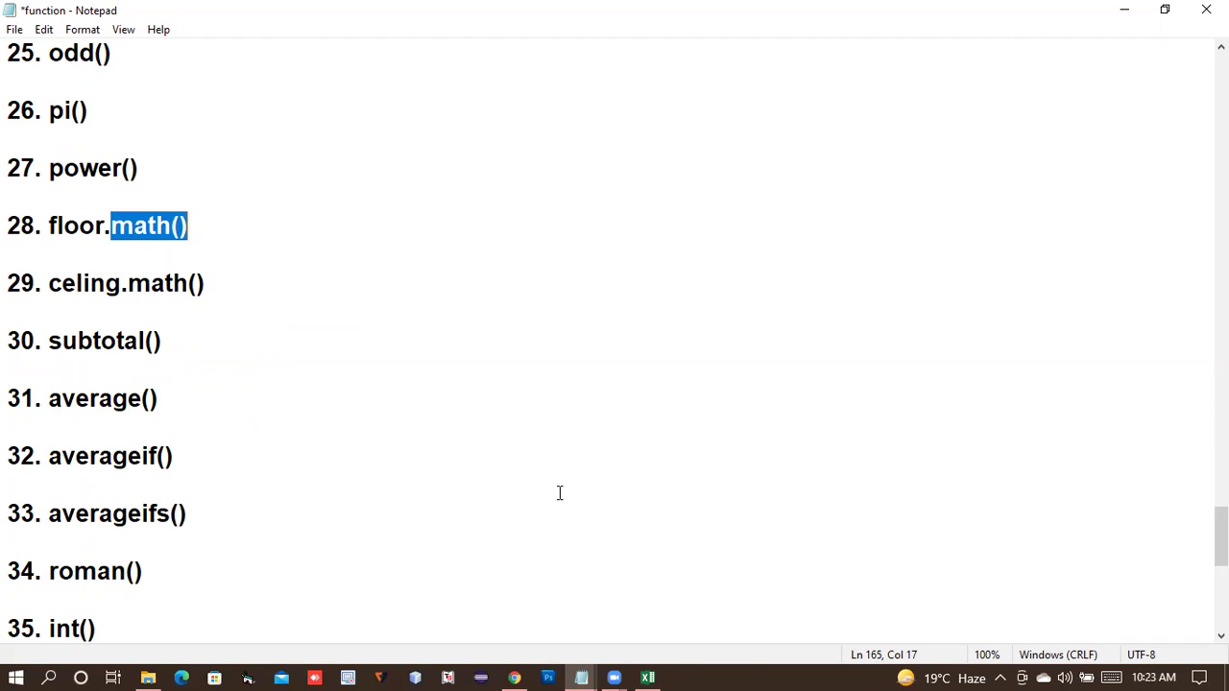
{"action": "left_click", "coordinate": [649, 676]}
{"action": "left_click", "coordinate": [470, 341]}
{"action": "type", "text": "=math.ce"}
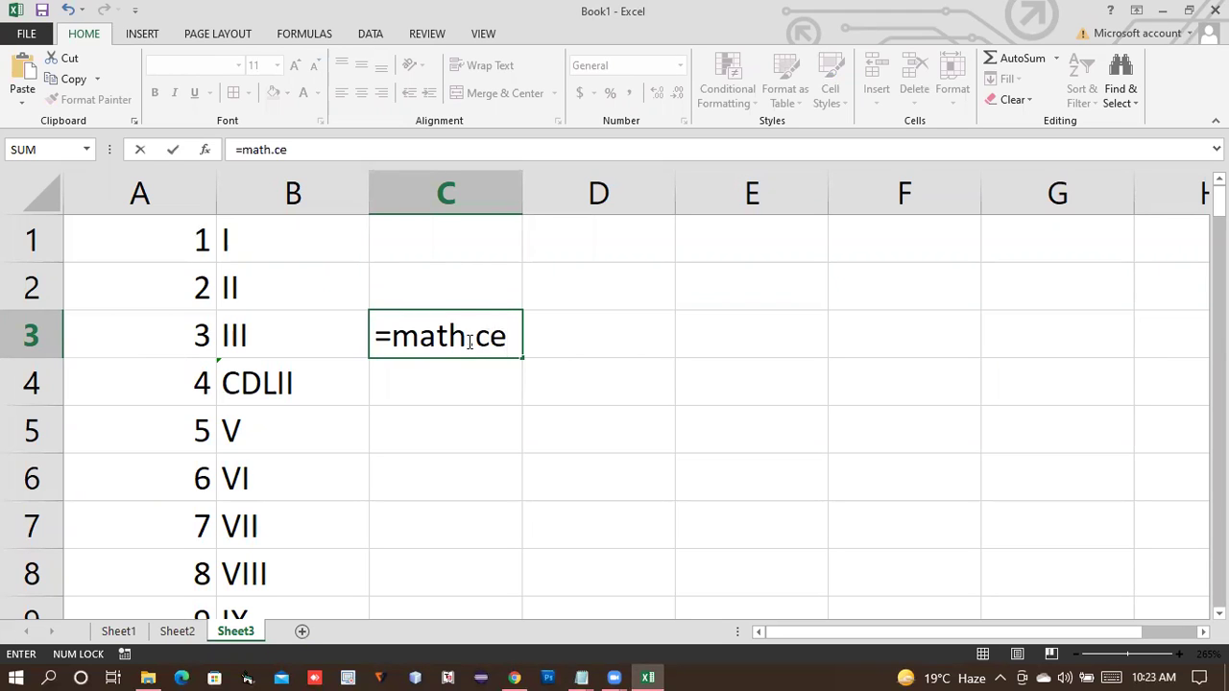
{"action": "key", "text": "Tab"}
{"action": "key", "text": "F2"}
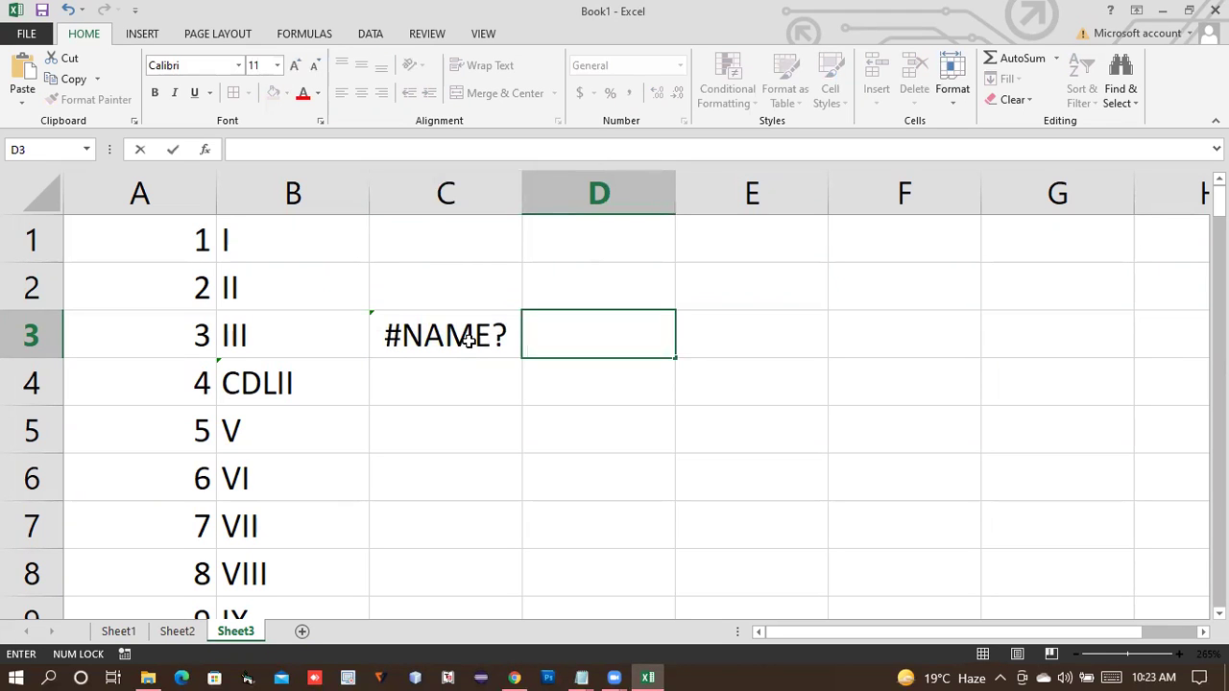
{"action": "key", "text": "Left"}
{"action": "key", "text": "Left"}
- Round 3.5666 up in C3 with the formula =CEILING.MATH(3.5666)
{"action": "left_click", "coordinate": [468, 341]}
{"action": "type", "text": "=ce"}
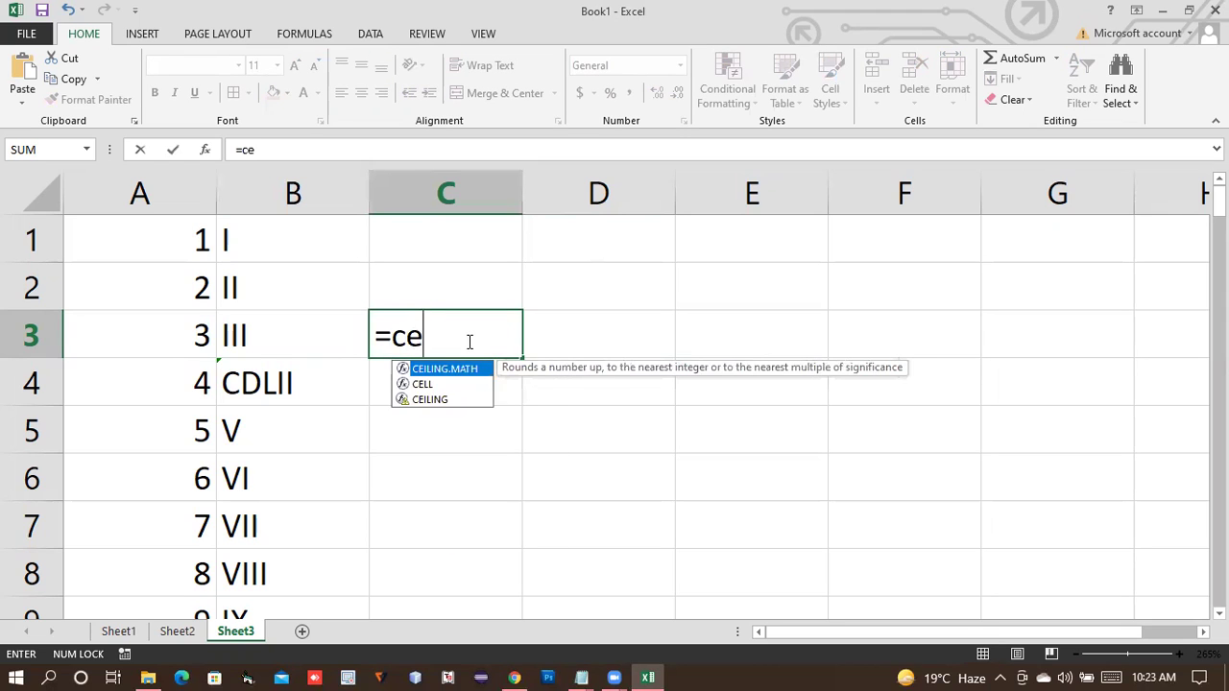
{"action": "key", "text": "Tab"}
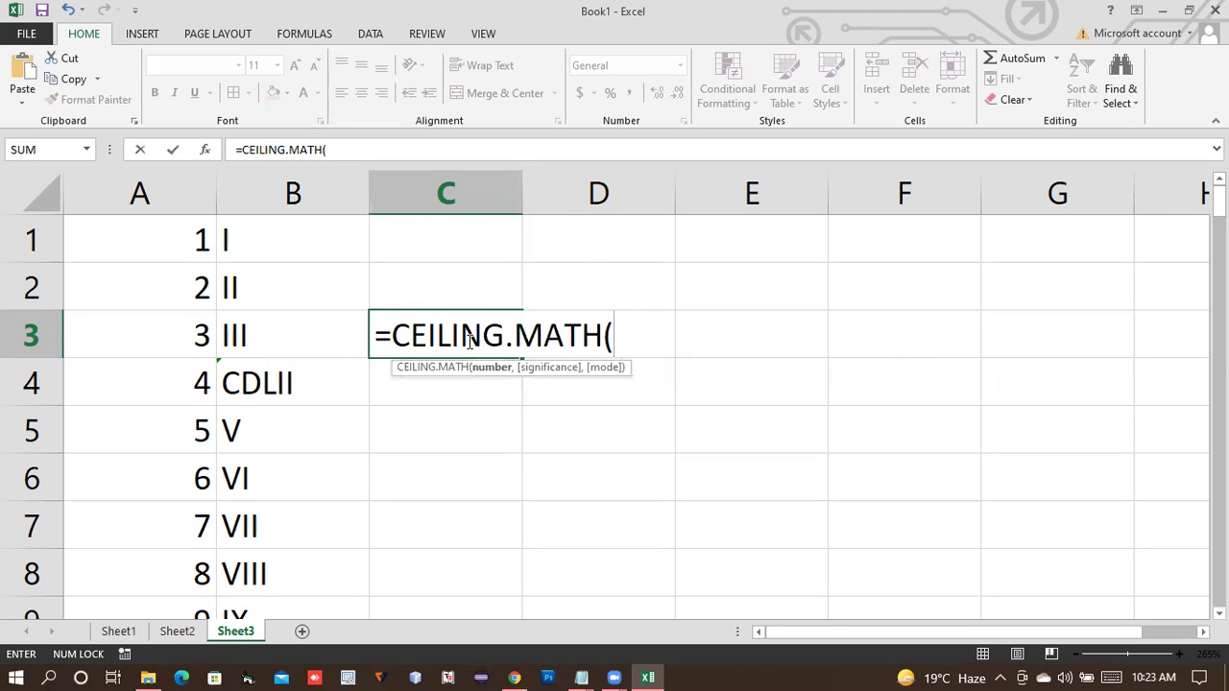
{"action": "type", "text": "3.5666"}
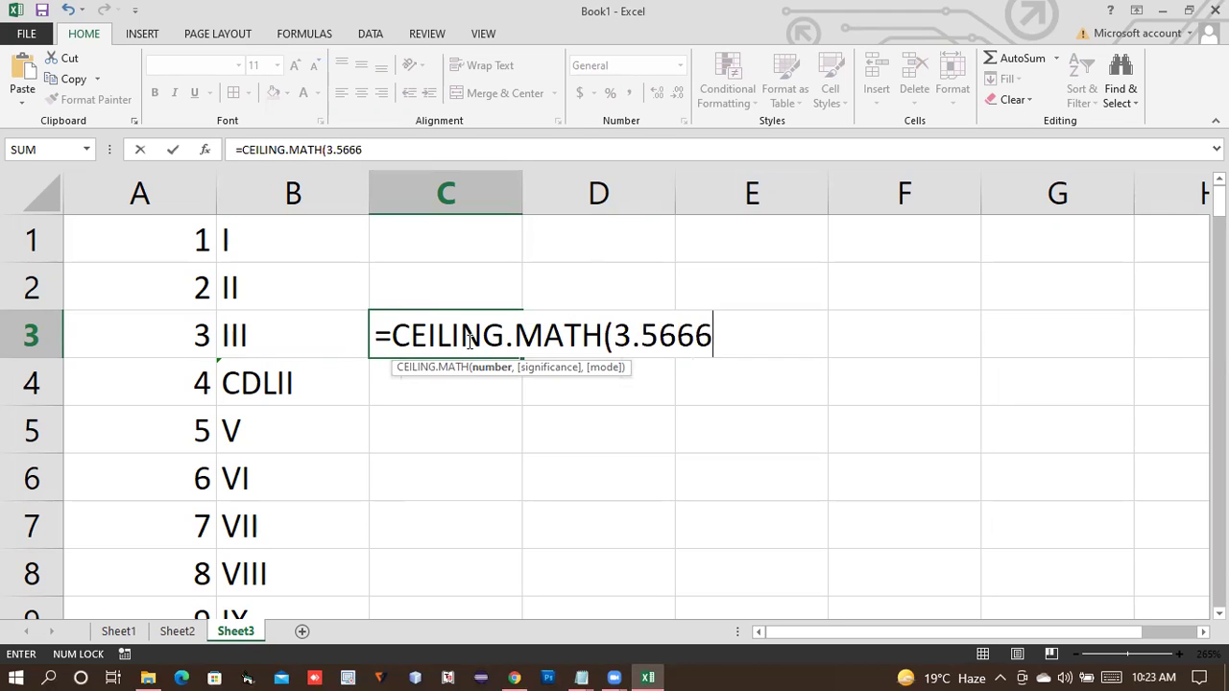
{"action": "key", "text": "Return"}
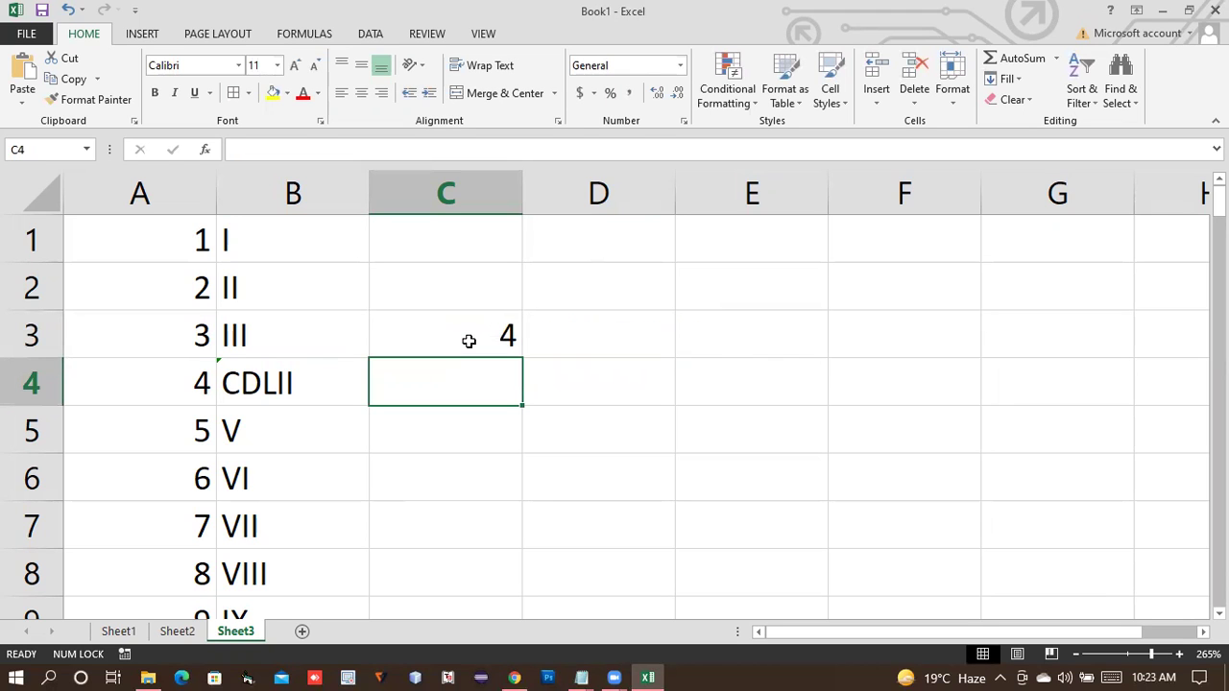
{"action": "double_click", "coordinate": [408, 329]}
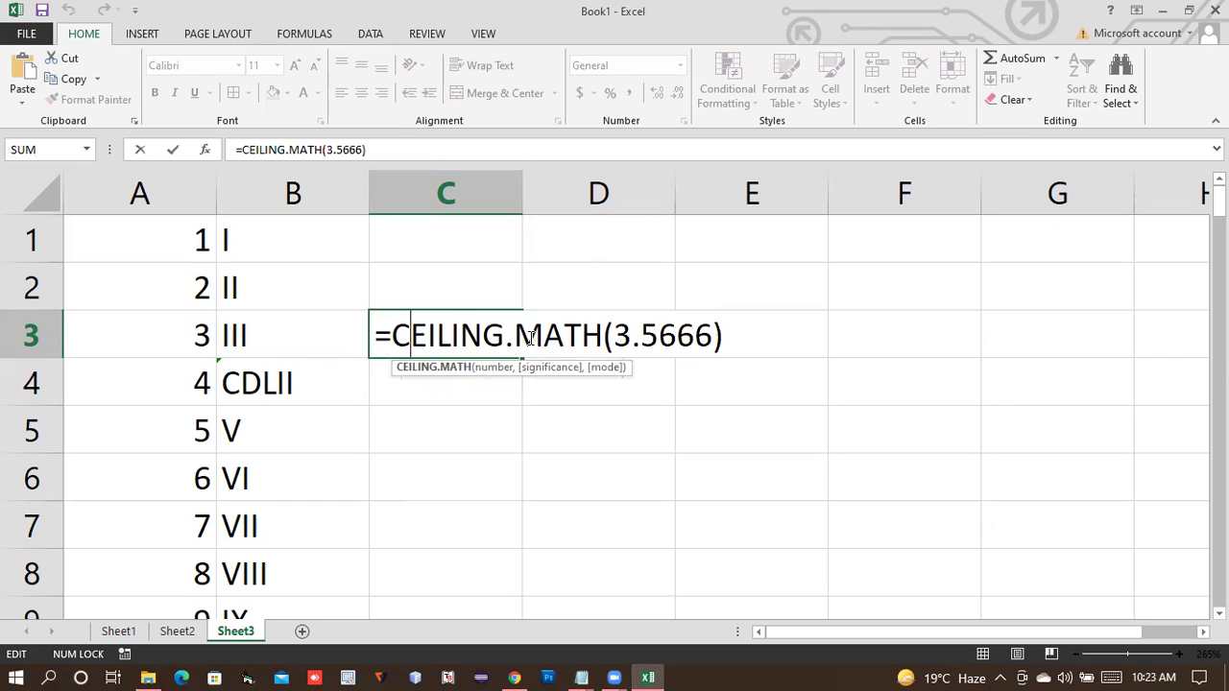
{"action": "key", "text": "Return"}
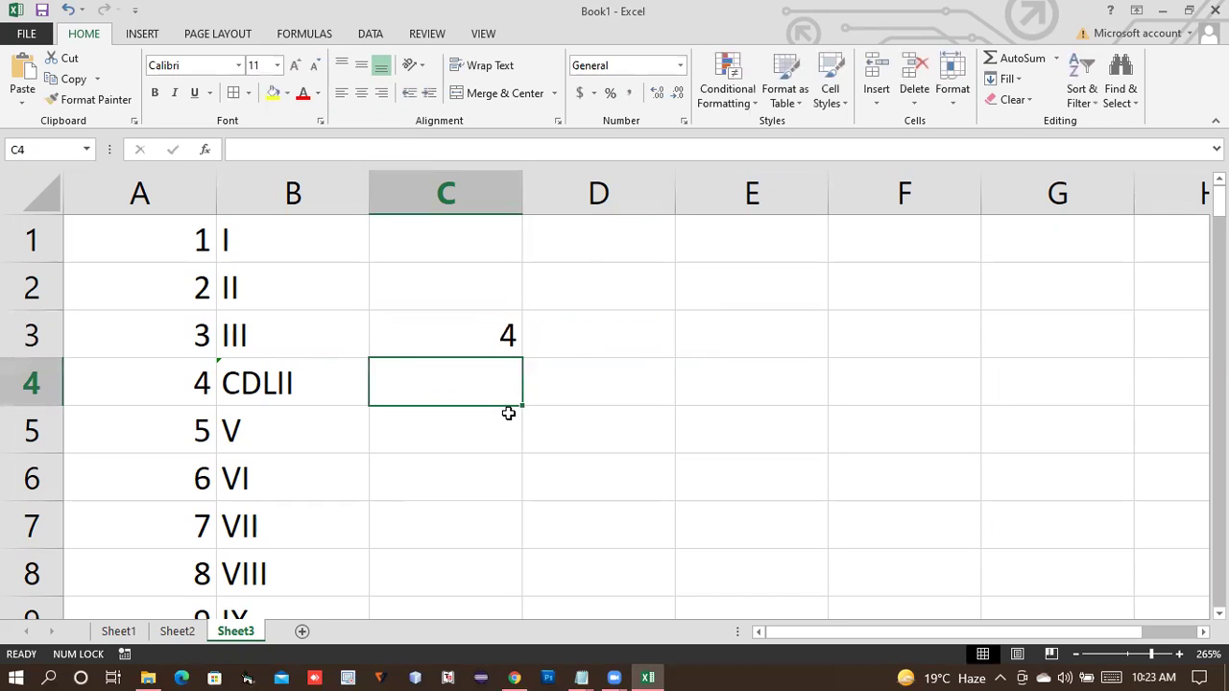
- Round 5.6565 down in C4 with the formula =FLOOR.MATH(5.6565)
{"action": "type", "text": "=fl"}
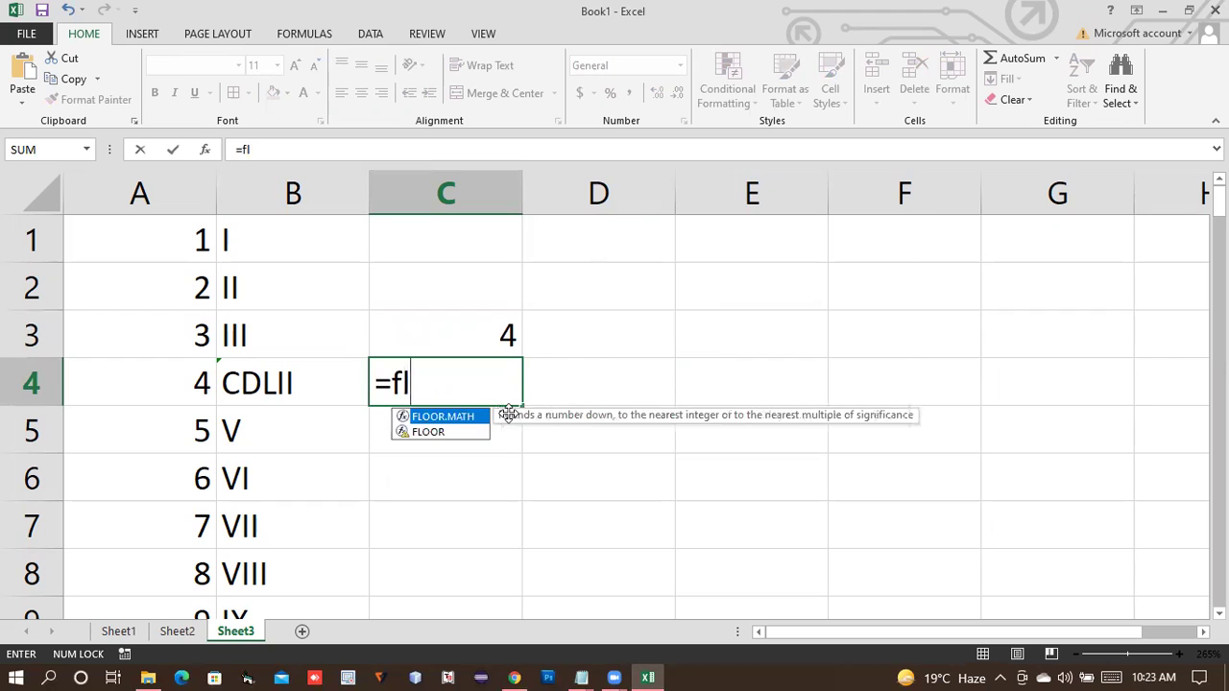
{"action": "key", "text": "Tab"}
{"action": "type", "text": "5"}
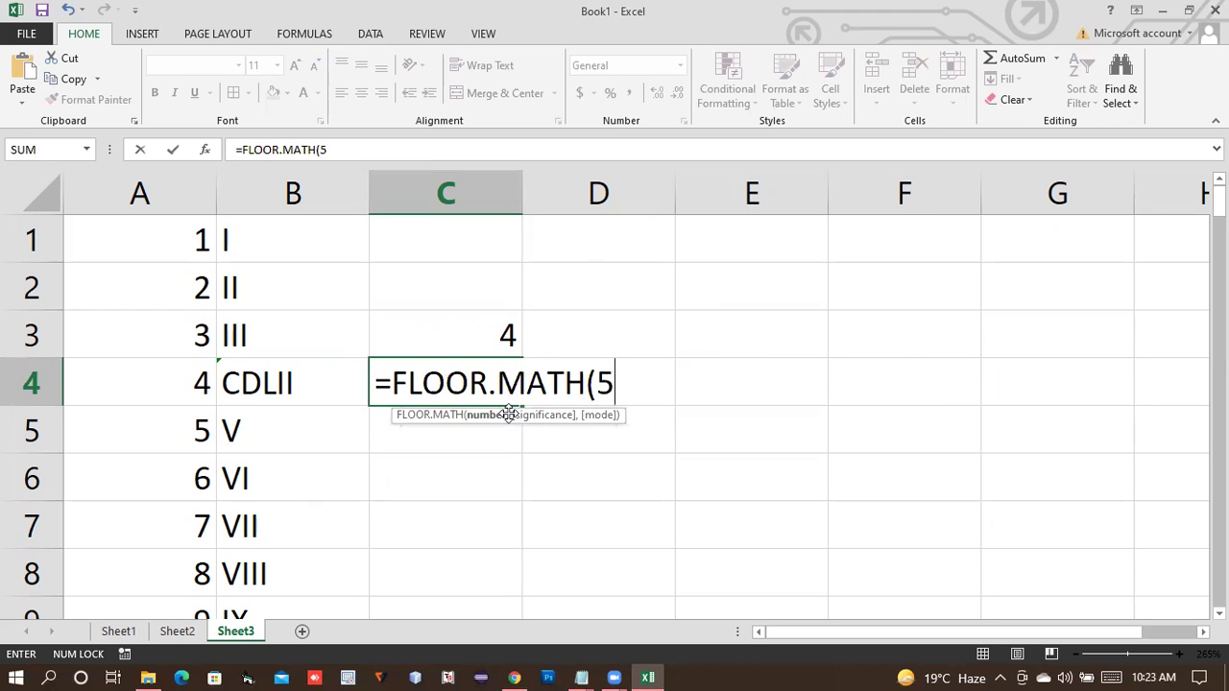
{"action": "type", "text": ".6565"}
{"action": "key", "text": "Return"}
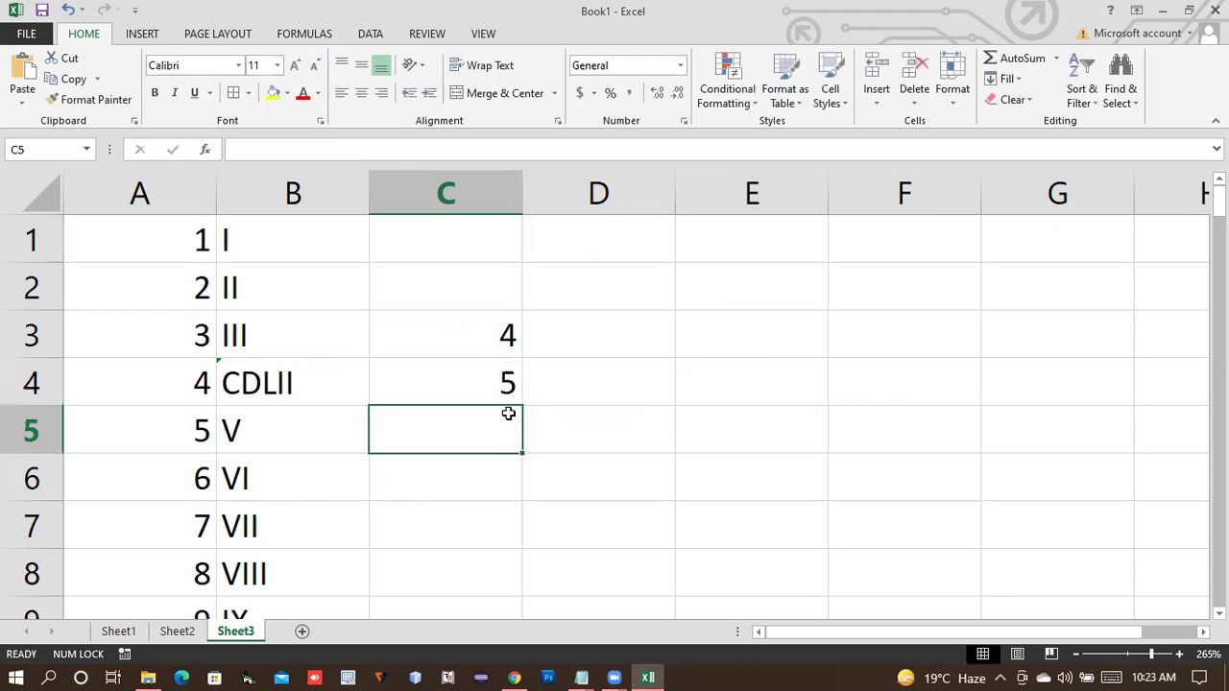
- Review the CEILING.MATH formula in C3, and clear the contents of C2:C6
{"action": "left_click", "coordinate": [456, 343]}
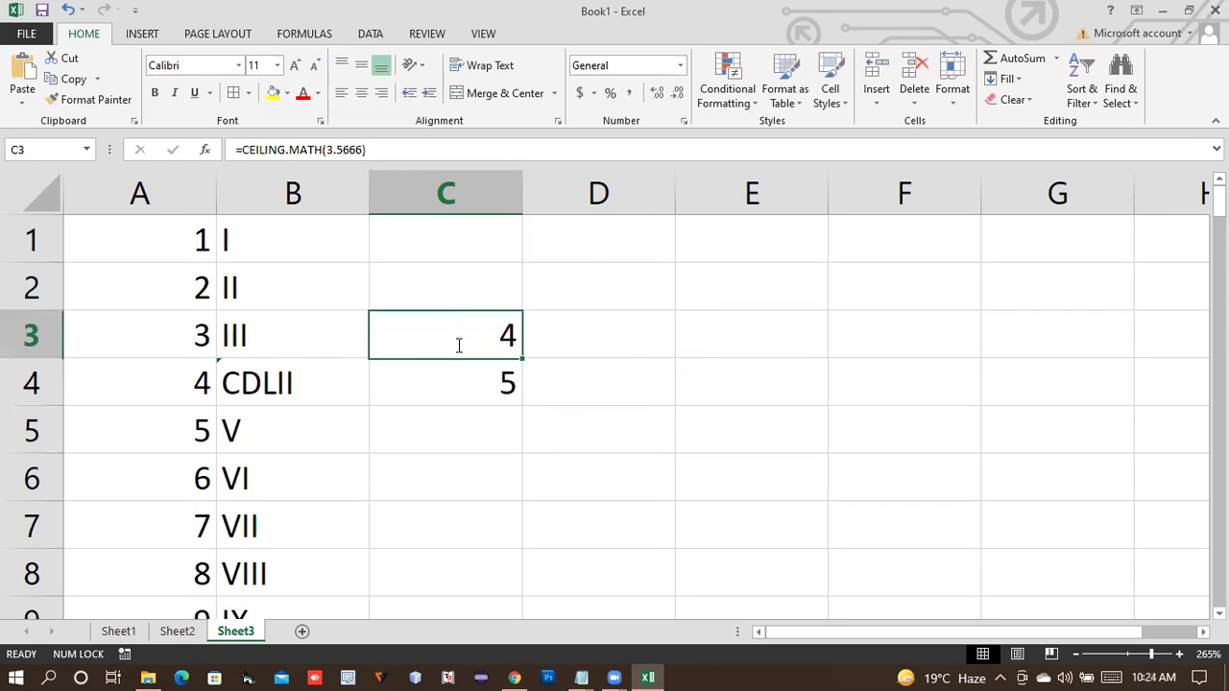
{"action": "double_click", "coordinate": [459, 341]}
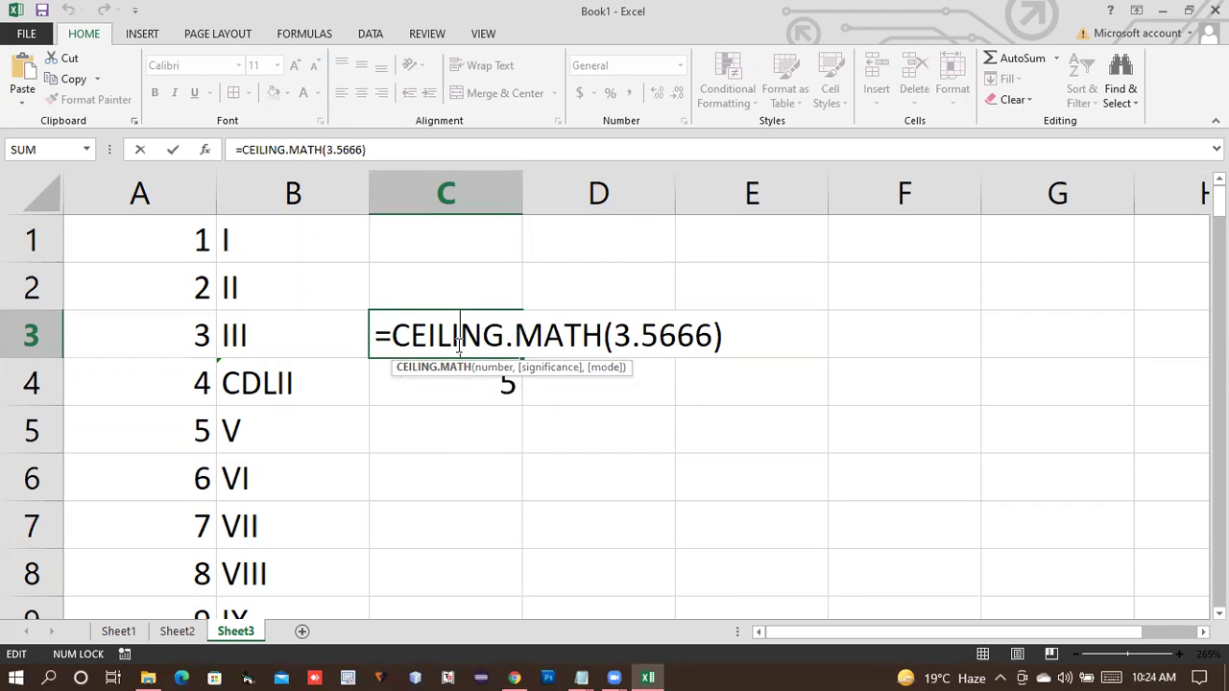
{"action": "key", "text": "Return"}
{"action": "left_click_drag", "start_coordinate": [451, 286], "coordinate": [481, 454]}
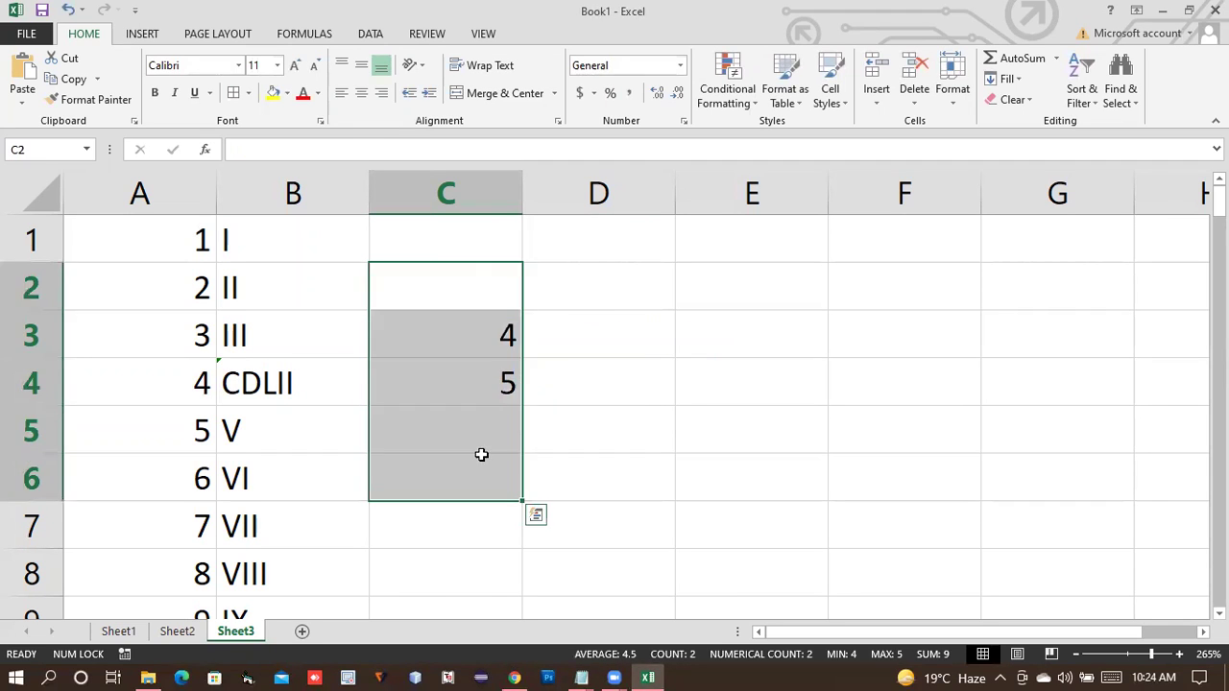
{"action": "key", "text": "Delete"}
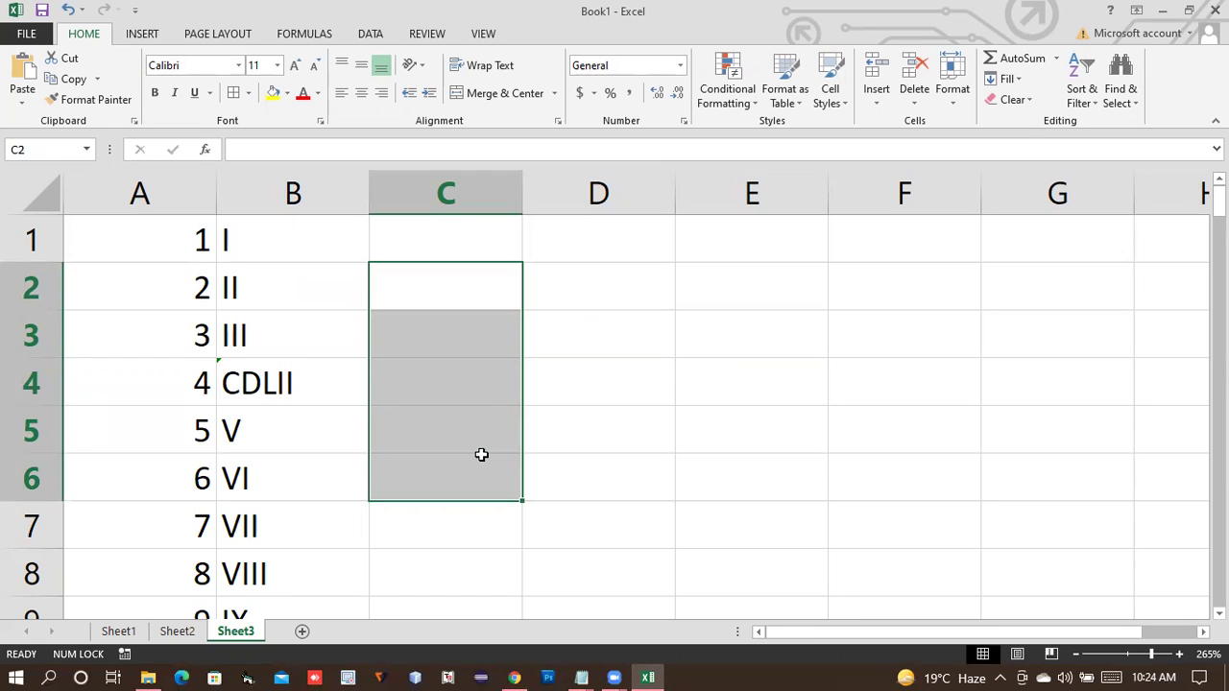
{"action": "left_click", "coordinate": [472, 448]}
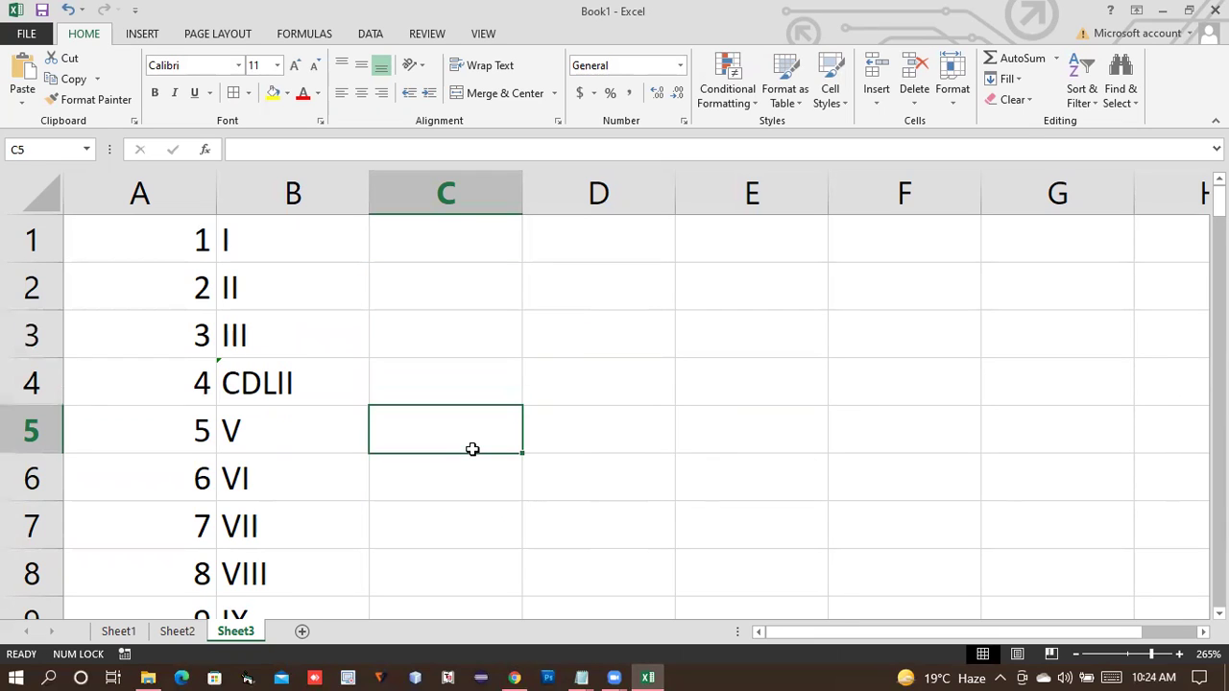
- Switch to Notepad, highlight the power() entry in the function list, and return to Excel
{"action": "left_click", "coordinate": [581, 675]}
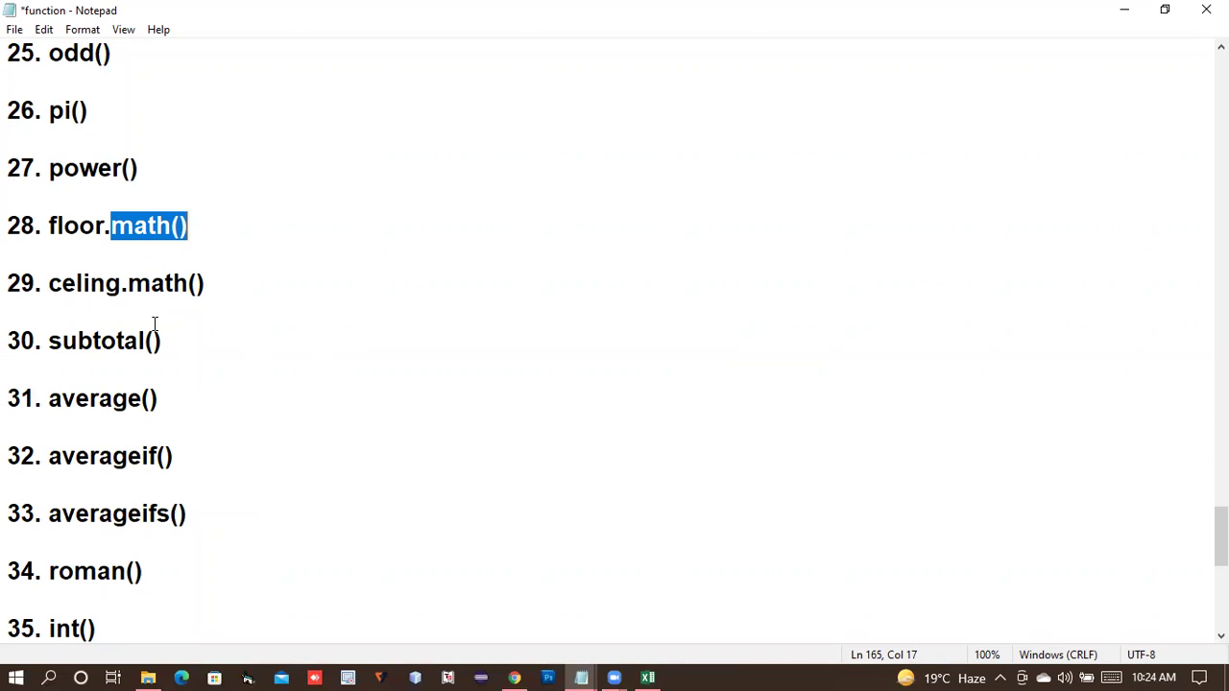
{"action": "left_click_drag", "start_coordinate": [44, 168], "coordinate": [167, 162]}
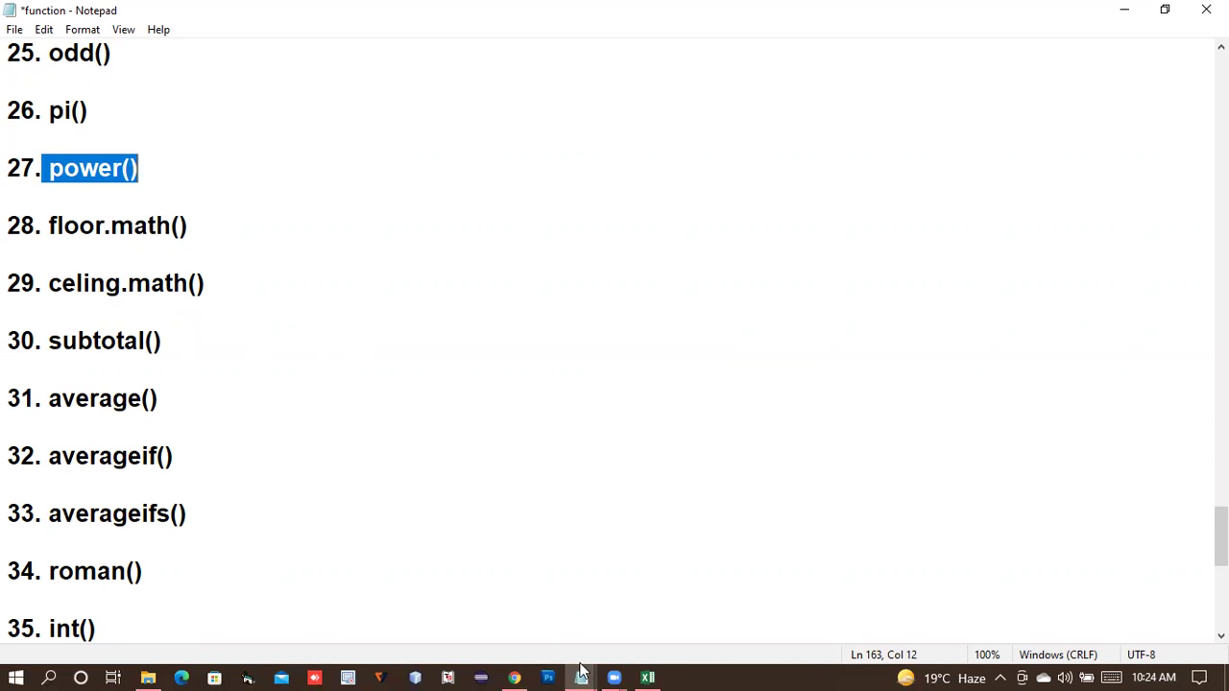
{"action": "left_click", "coordinate": [648, 678]}
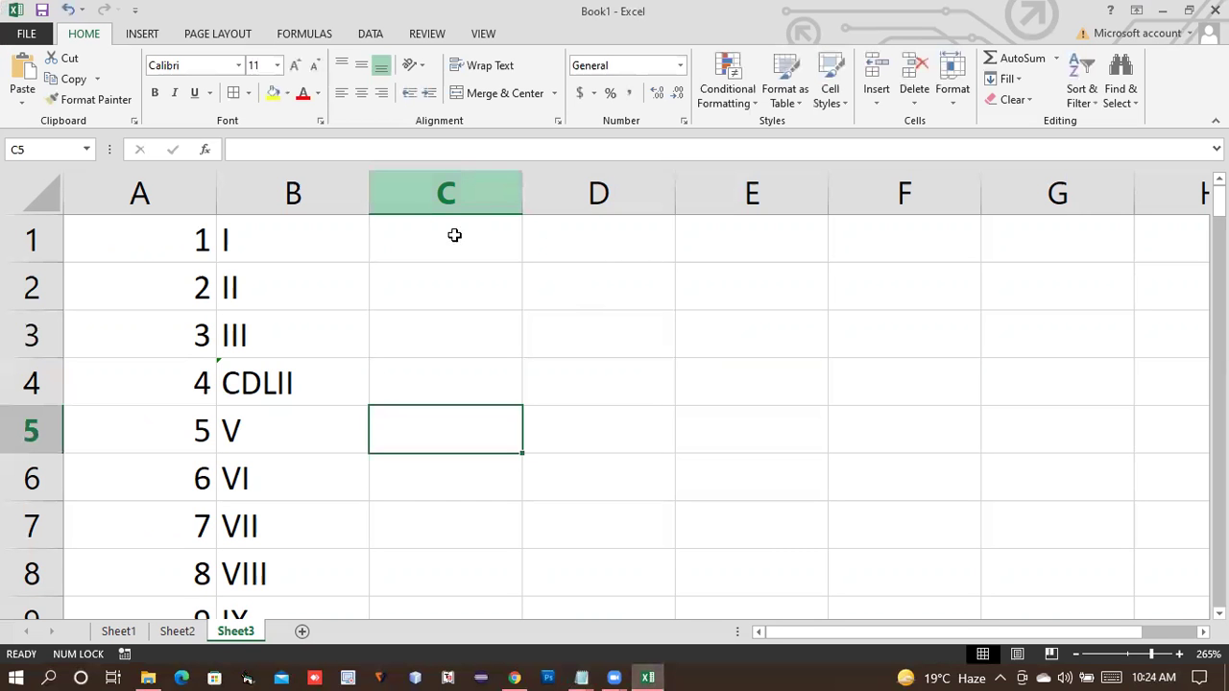
- Enter 2 in C1 and the numbers 1 through 10 in D1:D10
{"action": "left_click", "coordinate": [454, 235]}
{"action": "type", "text": "2"}
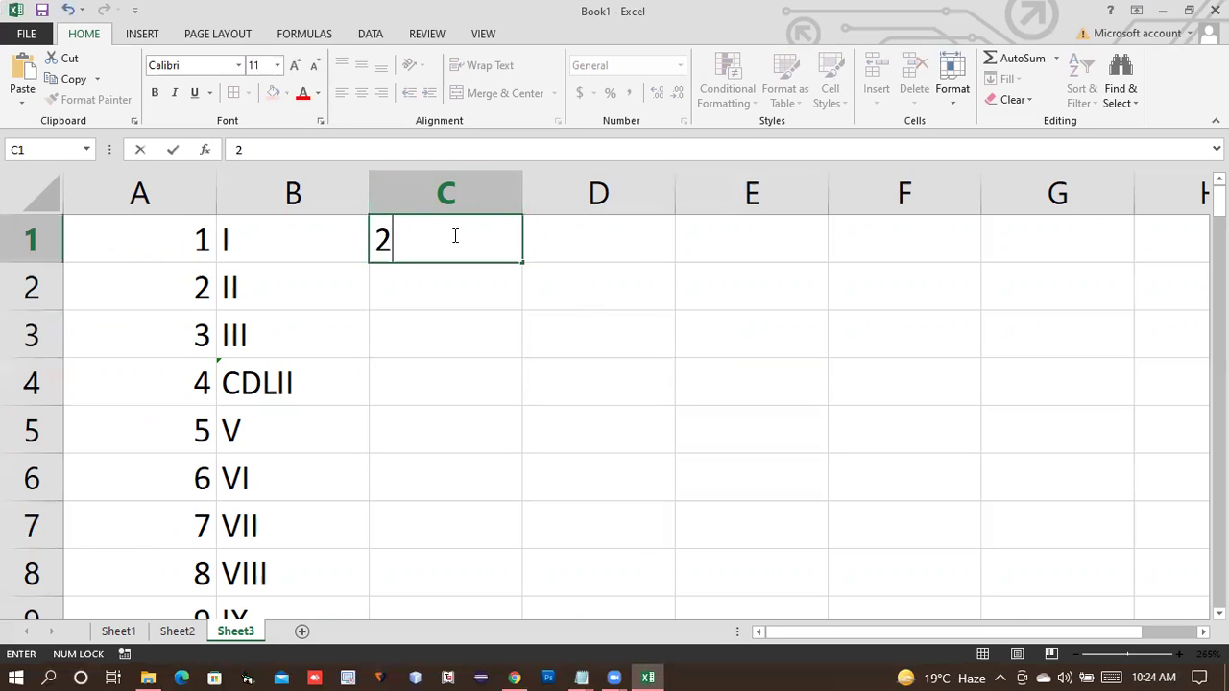
{"action": "key", "text": "Tab"}
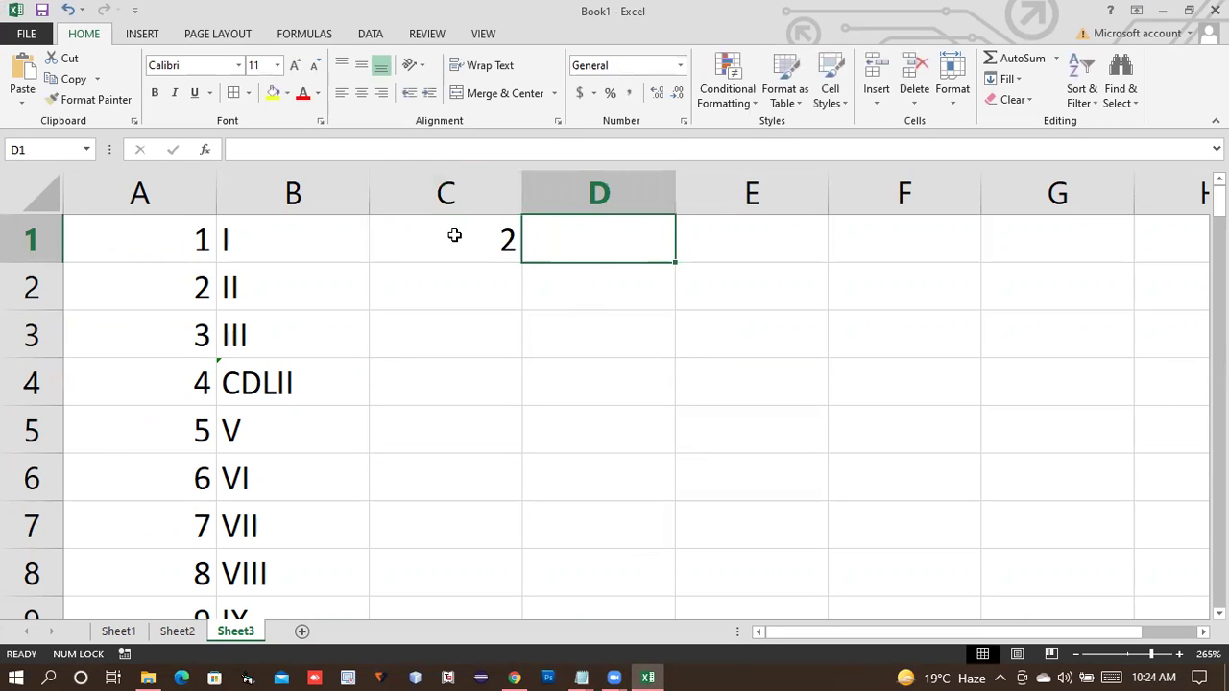
{"action": "type", "text": "1 2 3 4 5 6 "}
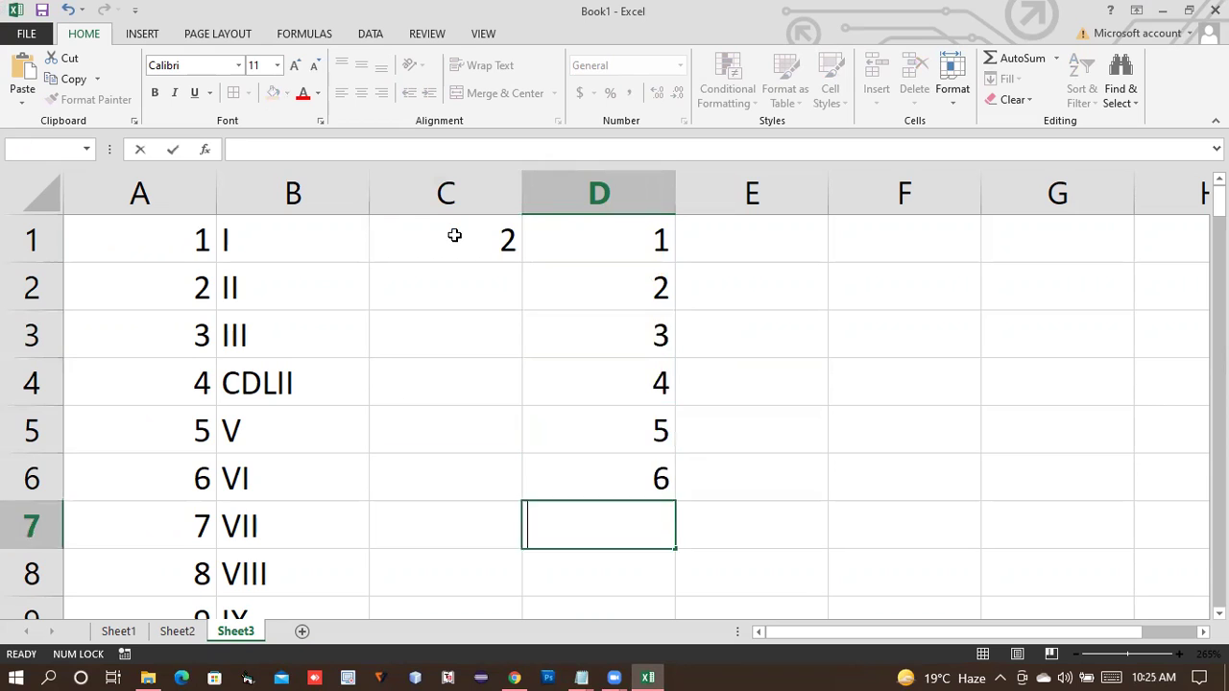
{"action": "type", "text": "7 8 9 10"}
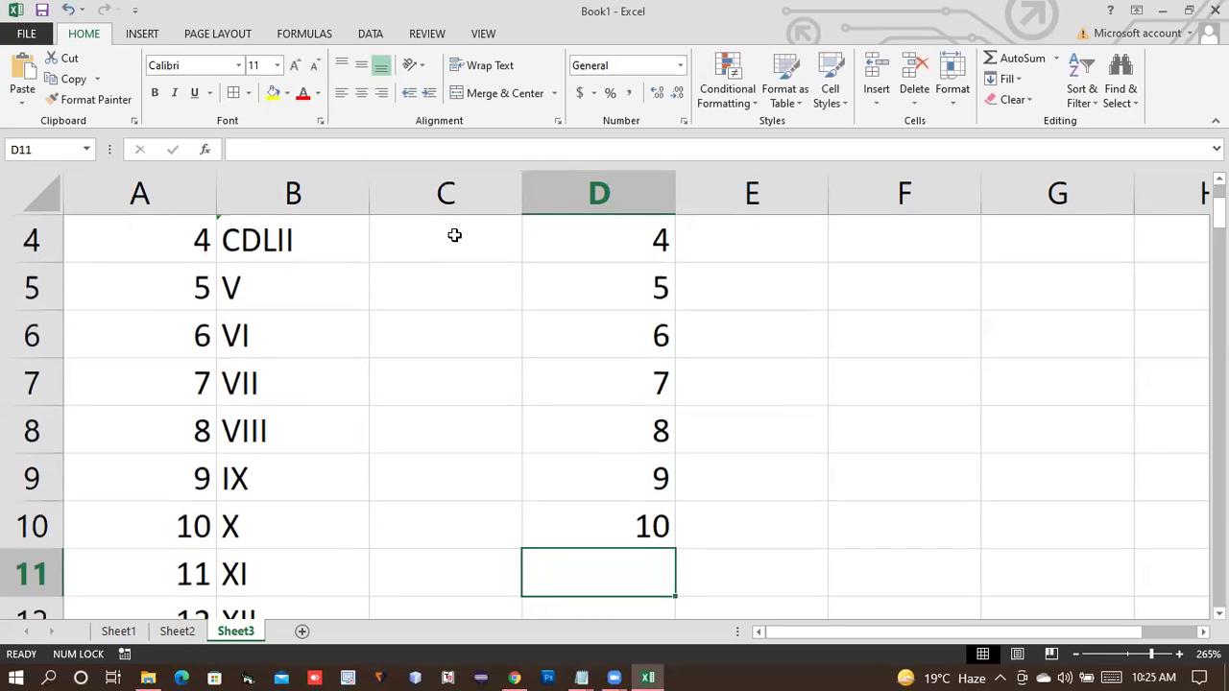
- Fill C1:C10 with the base value 2 beside the exponents in column D
{"action": "key", "text": "Up"}
{"action": "key", "text": "Up"}
{"action": "key", "text": "Up"}
{"action": "key", "text": "Up"}
{"action": "key", "text": "Up"}
{"action": "key", "text": "Up"}
{"action": "key", "text": "Up"}
{"action": "key", "text": "Up"}
{"action": "key", "text": "Up"}
{"action": "key", "text": "Up"}
{"action": "key", "text": "Down"}
{"action": "key", "text": "Left"}
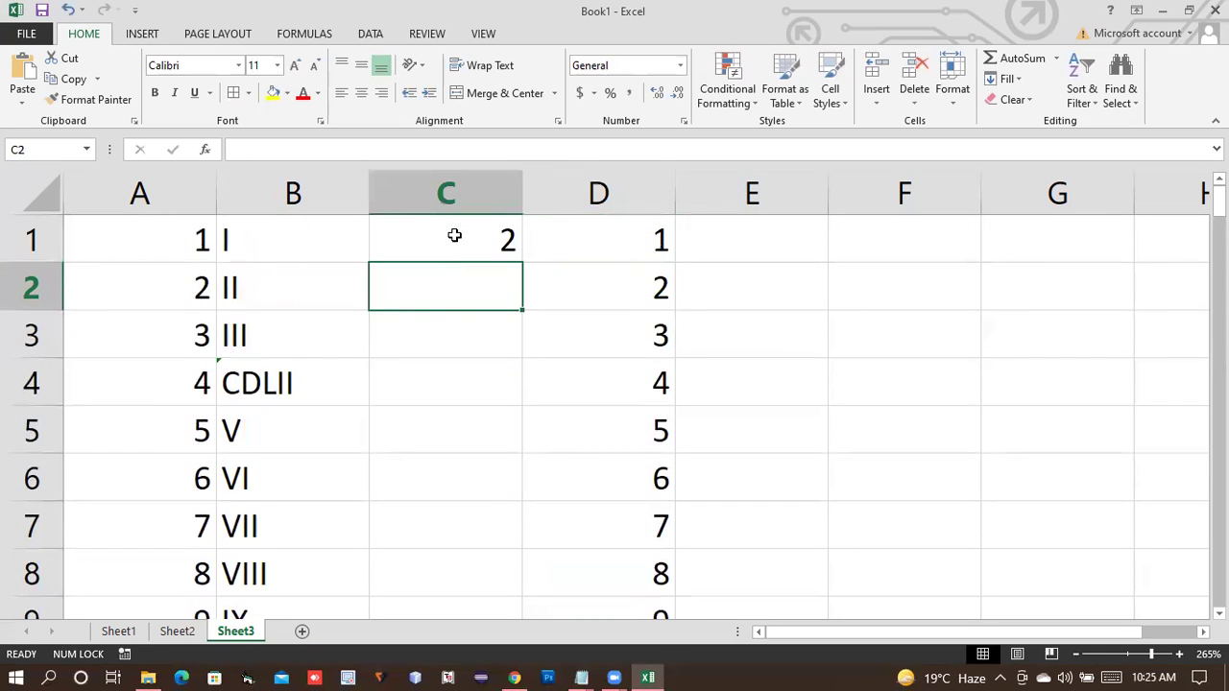
{"action": "left_click_drag", "start_coordinate": [467, 244], "coordinate": [524, 486]}
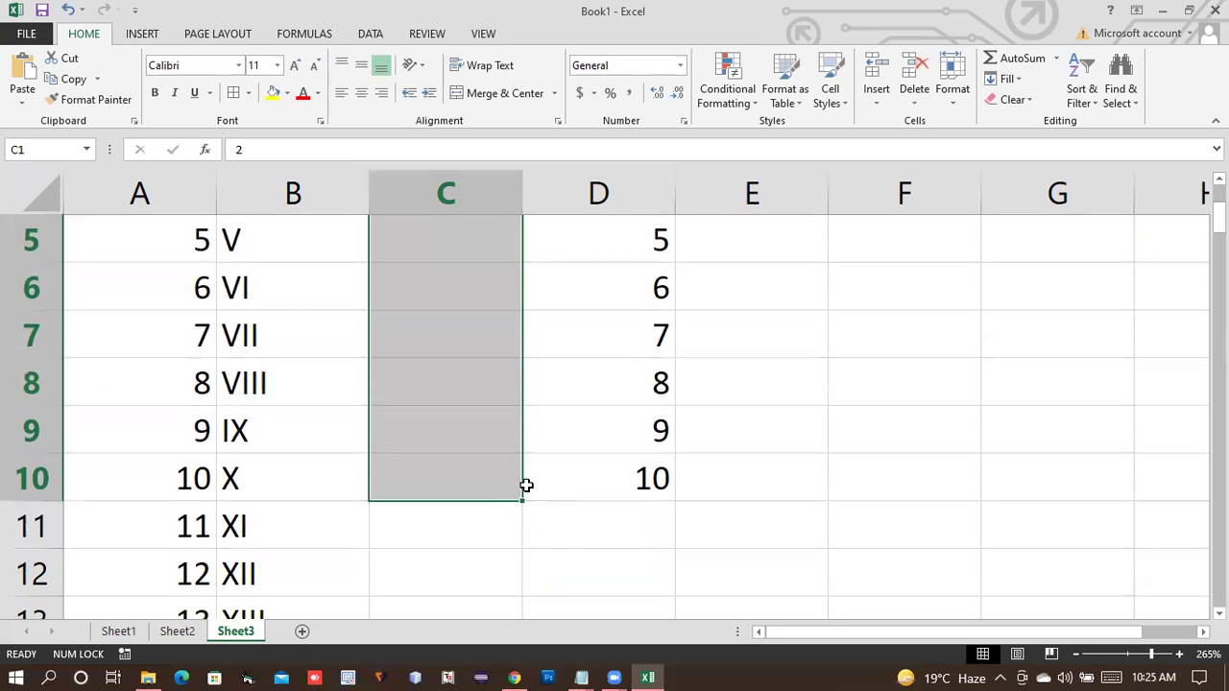
{"action": "type", "text": "2"}
{"action": "key", "text": "ctrl+Return"}
- Calculate the powers in E1 with =POWER(C1,D1) and fill the formula down column E
{"action": "scroll", "coordinate": [562, 384], "scroll_direction": "down", "scroll_amount": 5}
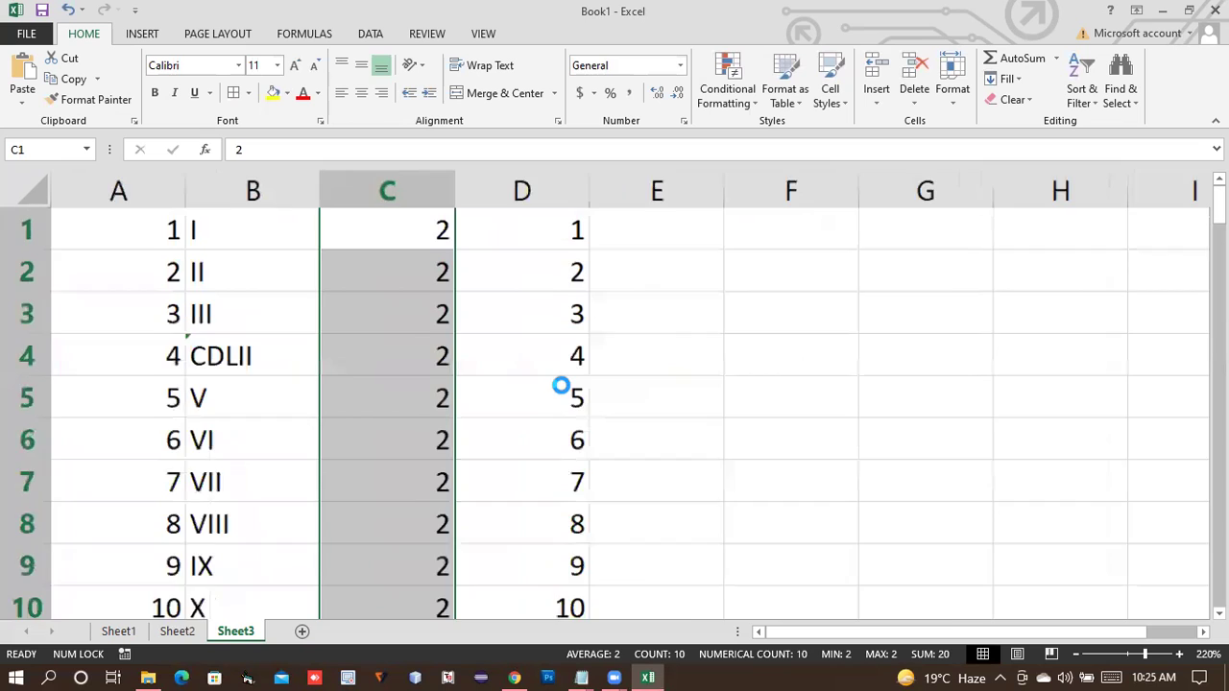
{"action": "left_click", "coordinate": [588, 216]}
{"action": "type", "text": "="}
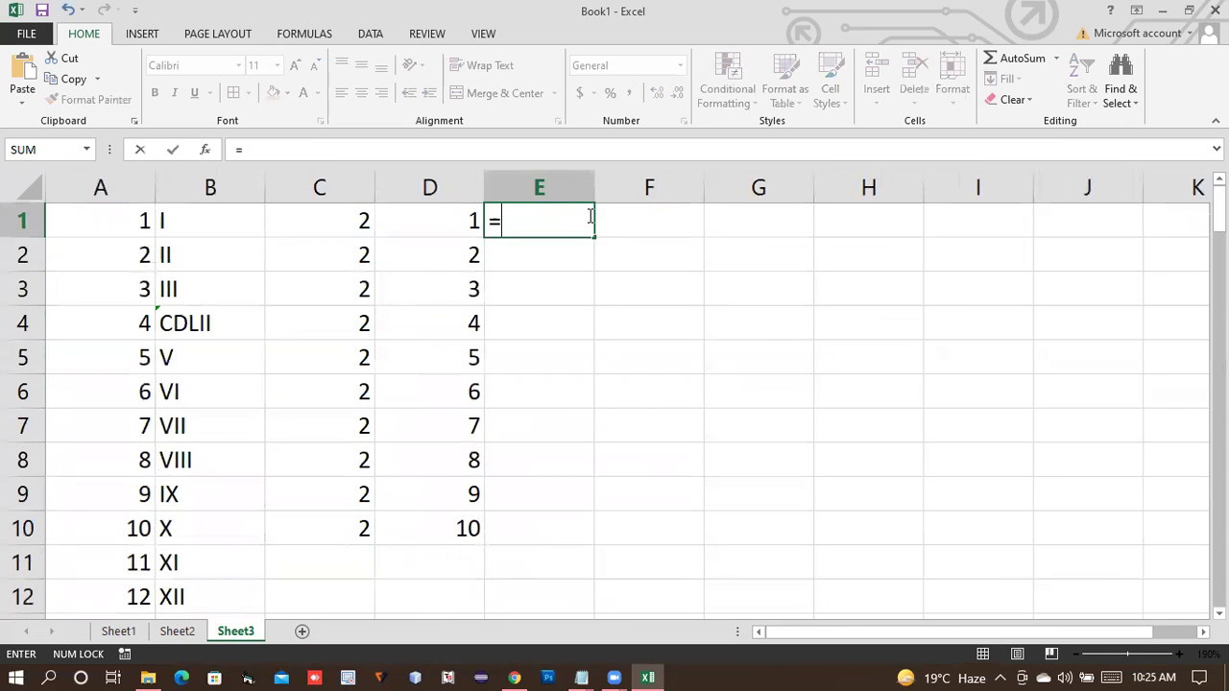
{"action": "type", "text": "power("}
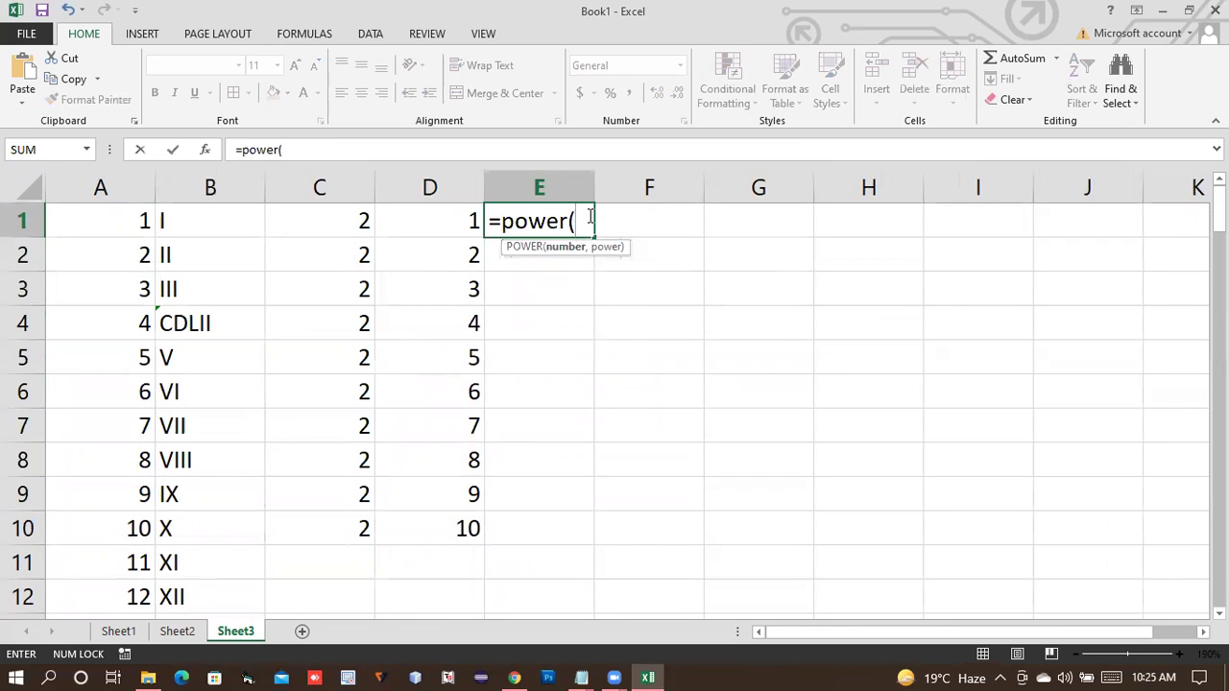
{"action": "left_click", "coordinate": [356, 219]}
{"action": "type", "text": ","}
{"action": "left_click", "coordinate": [407, 229]}
{"action": "key", "text": "Return"}
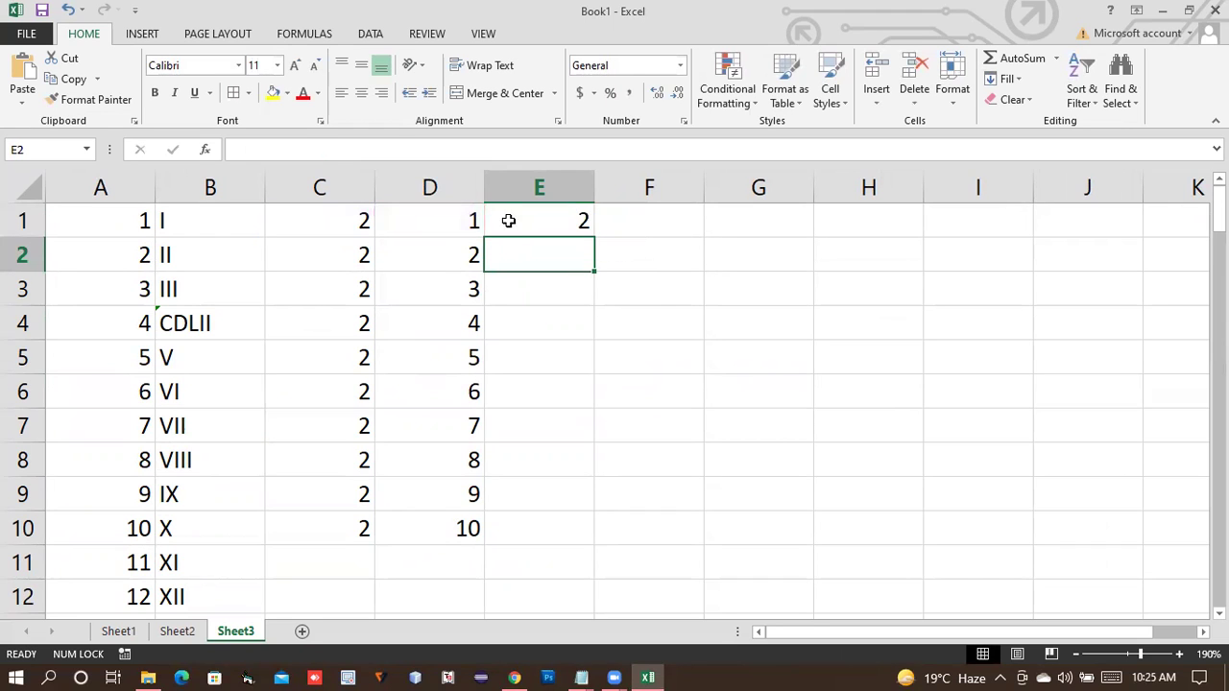
{"action": "left_click", "coordinate": [508, 220]}
{"action": "double_click", "coordinate": [594, 239]}
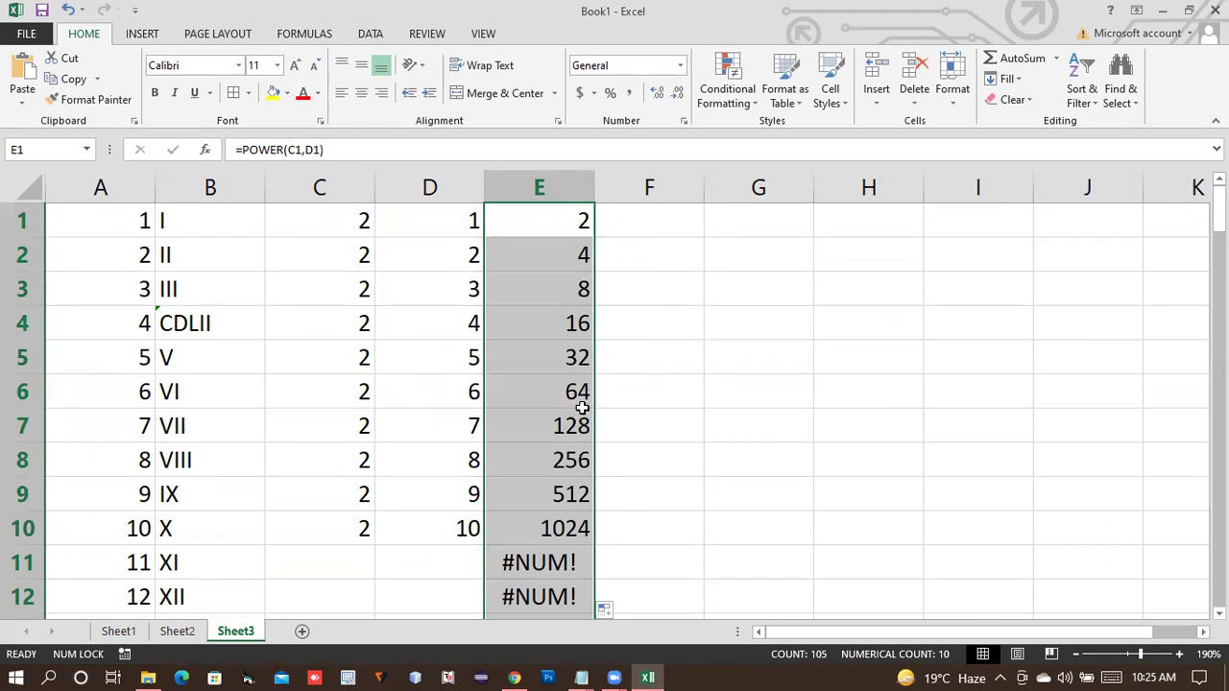
- Examine the POWER results in column E, including the rows without inputs and the formulas in E9 and E10
{"action": "left_click", "coordinate": [558, 434]}
{"action": "left_click_drag", "start_coordinate": [528, 563], "coordinate": [522, 630]}
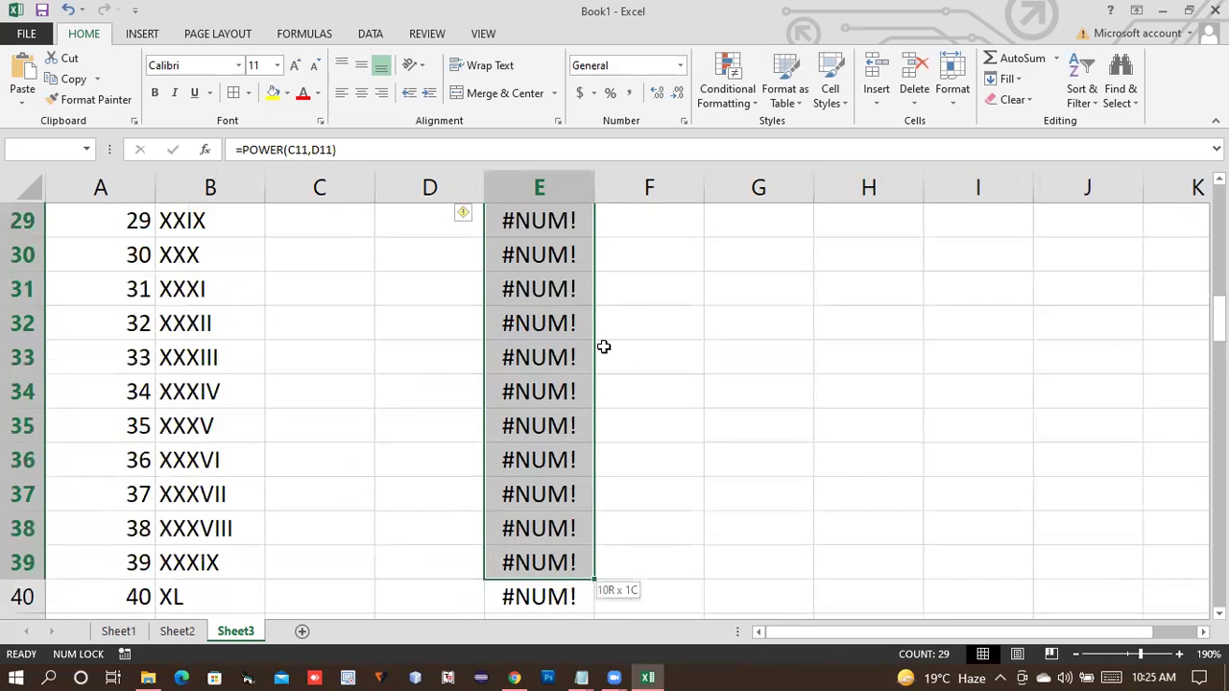
{"action": "scroll", "coordinate": [576, 422], "scroll_direction": "up", "scroll_amount": 9}
{"action": "left_click", "coordinate": [523, 494]}
{"action": "double_click", "coordinate": [550, 494]}
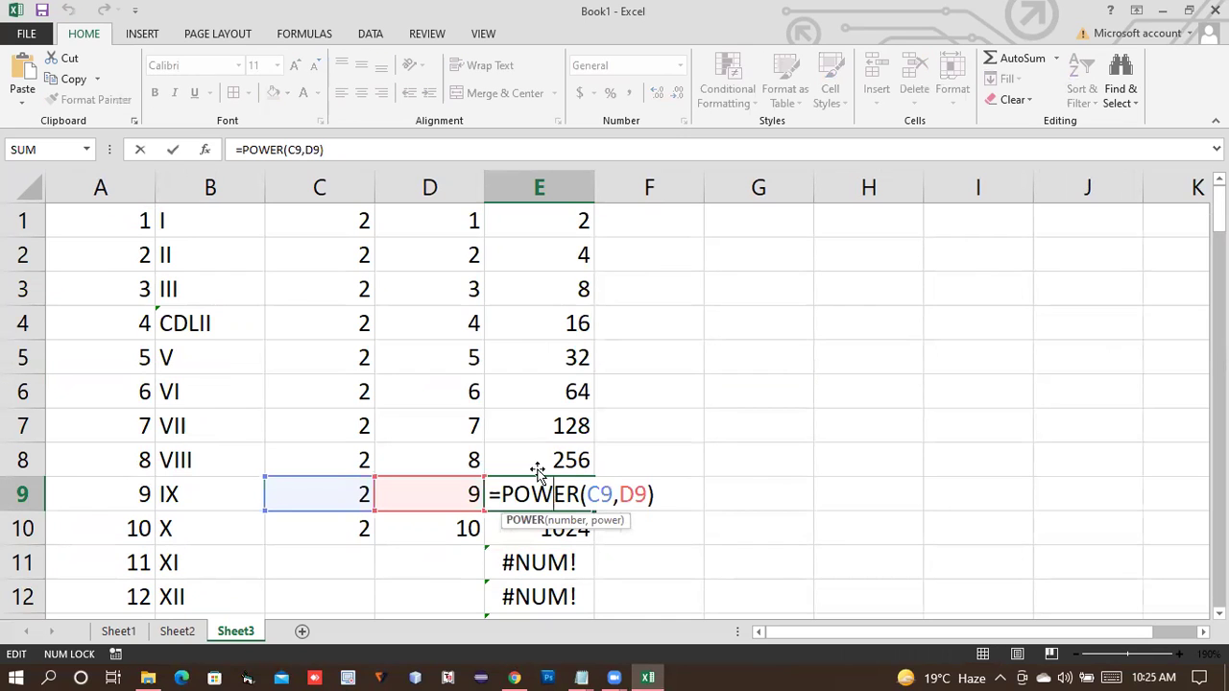
{"action": "double_click", "coordinate": [545, 533]}
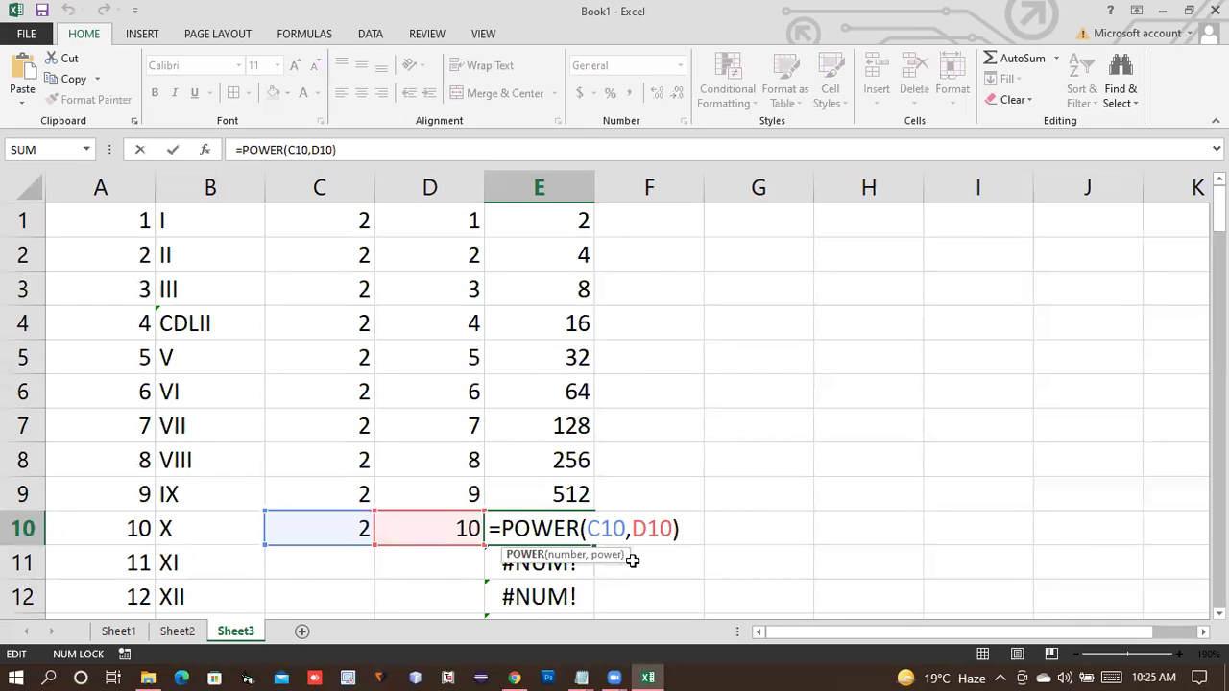
{"action": "left_click", "coordinate": [570, 565]}
- Raise 5 to the power 5 in G8 with =POWER(5,5), and review the entered formula
{"action": "left_click", "coordinate": [770, 461]}
{"action": "type", "text": "=powe"}
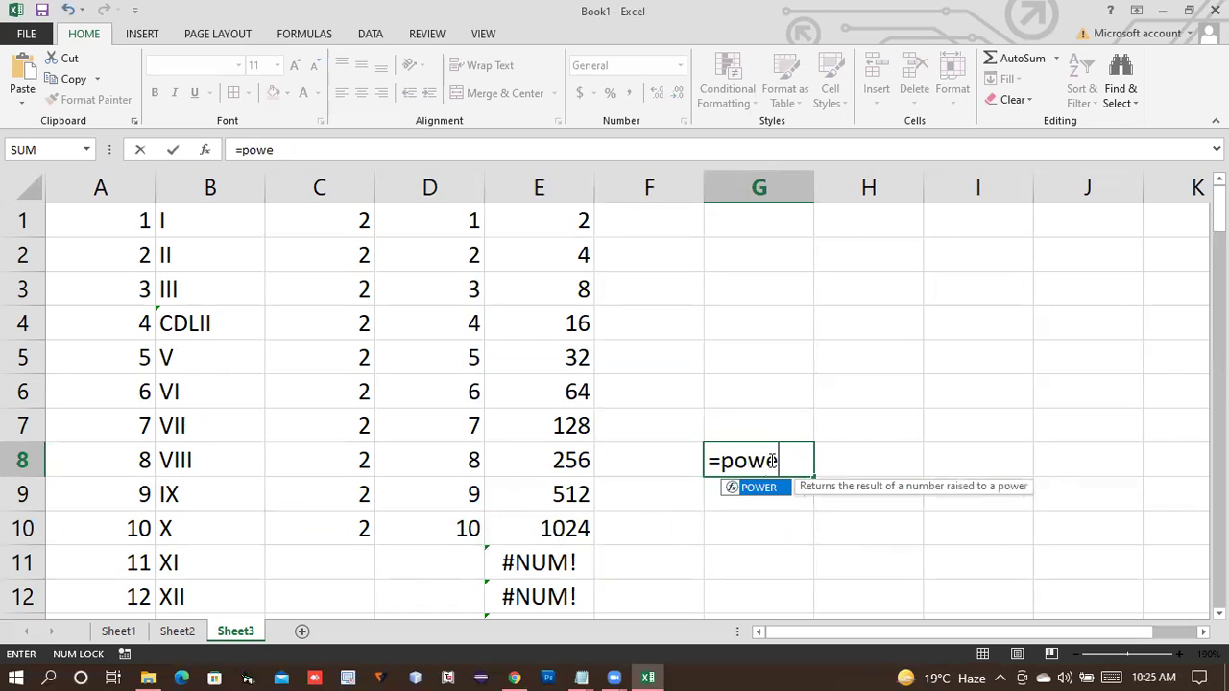
{"action": "type", "text": "r(5,5"}
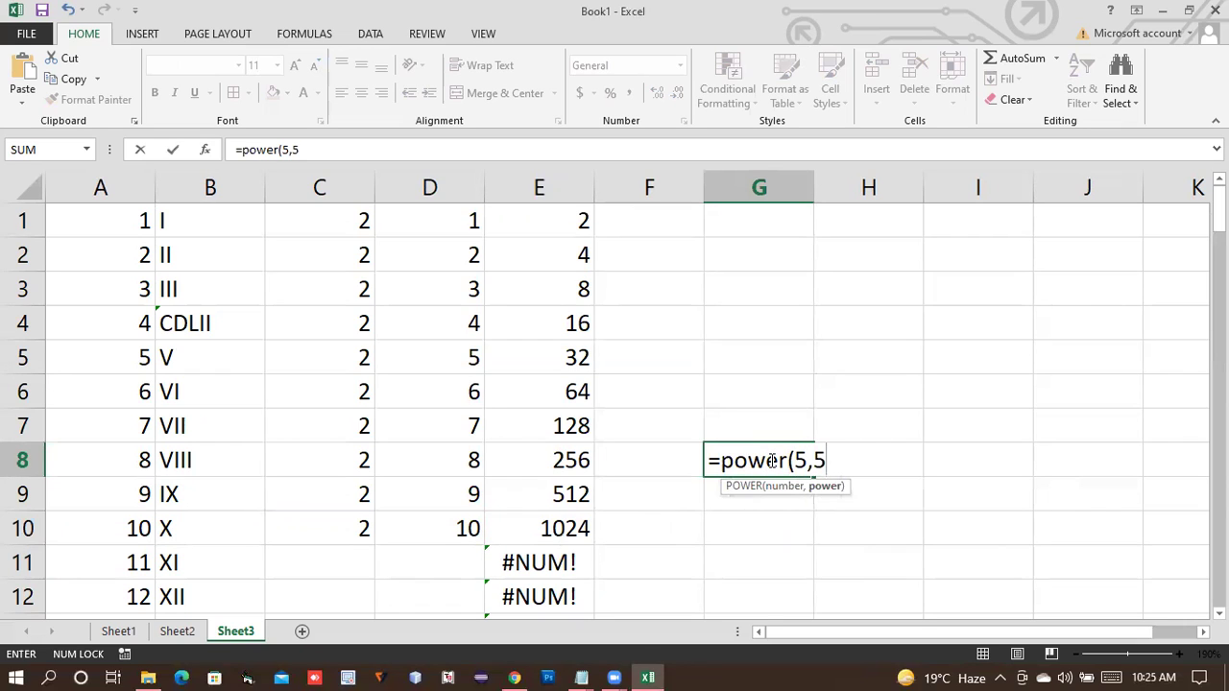
{"action": "key", "text": "Return"}
{"action": "double_click", "coordinate": [770, 460]}
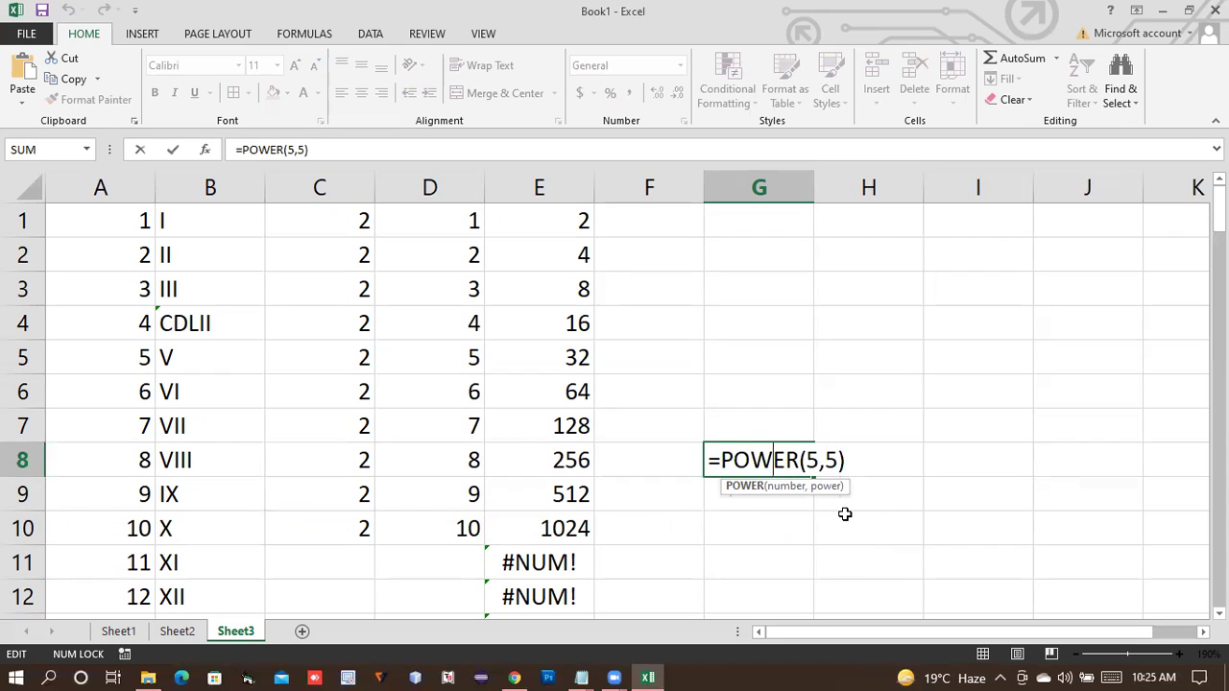
{"action": "key", "text": "Return"}
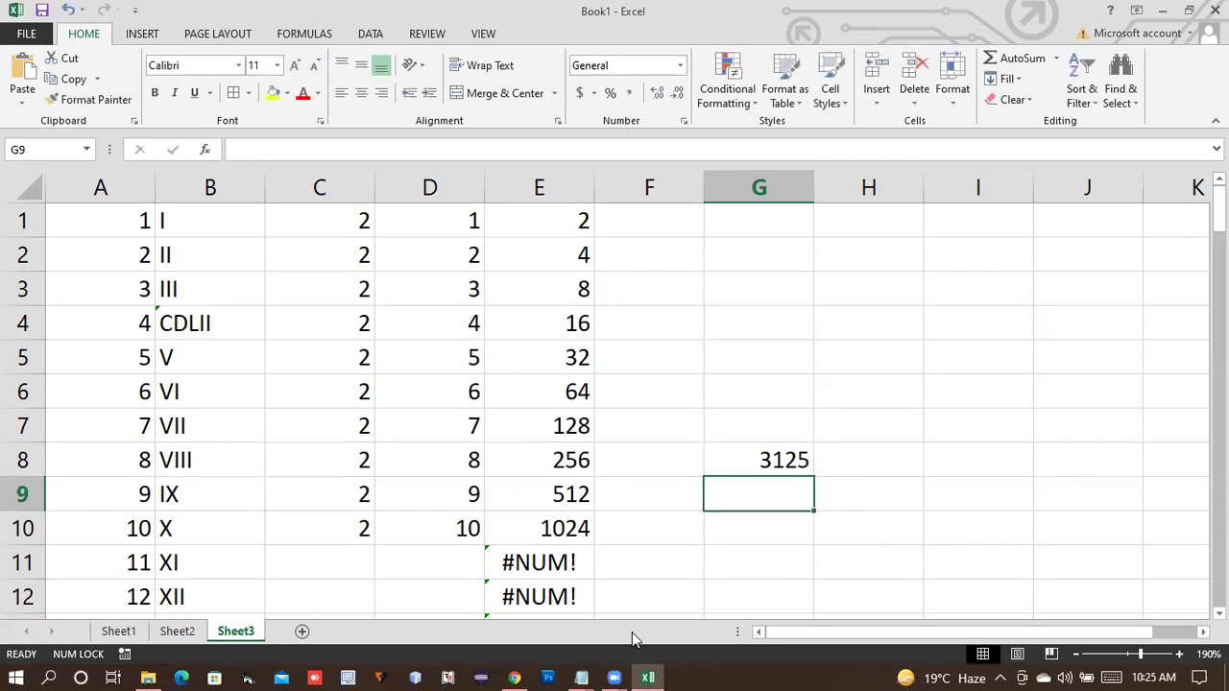
- Switch to Notepad, highlight the pi() entry in the function list, and return to Excel
{"action": "left_click", "coordinate": [581, 675]}
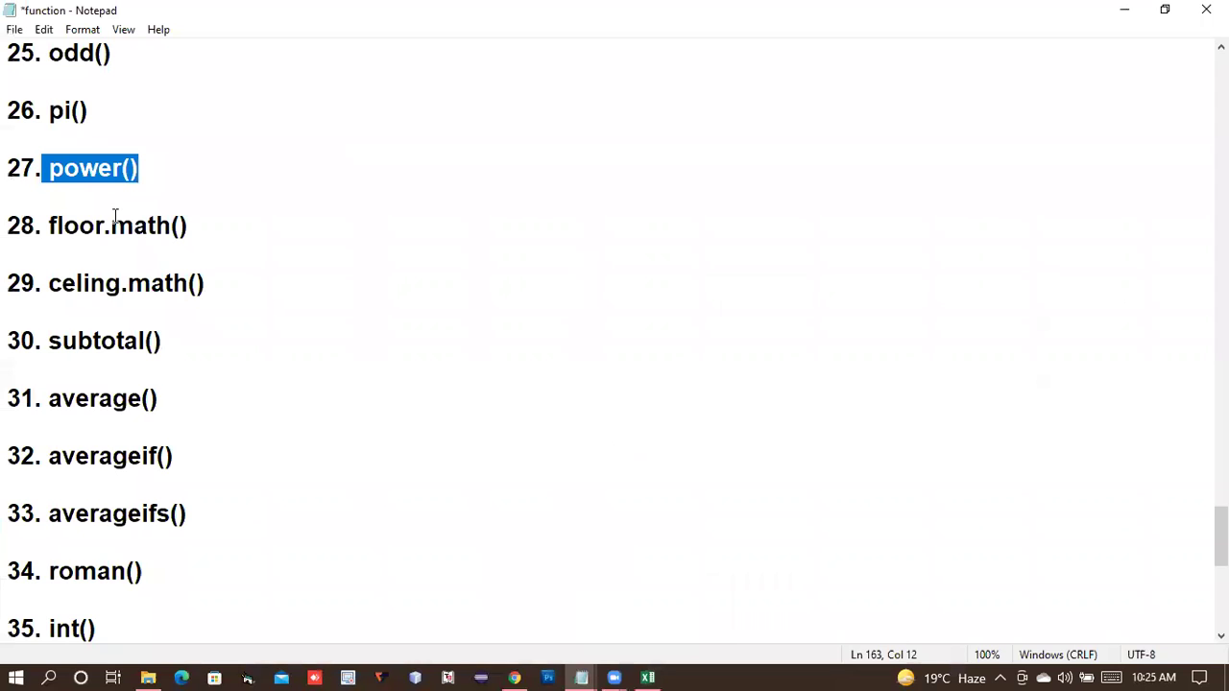
{"action": "scroll", "coordinate": [96, 288], "scroll_direction": "up", "scroll_amount": 2}
{"action": "left_click_drag", "start_coordinate": [92, 284], "coordinate": [7, 276]}
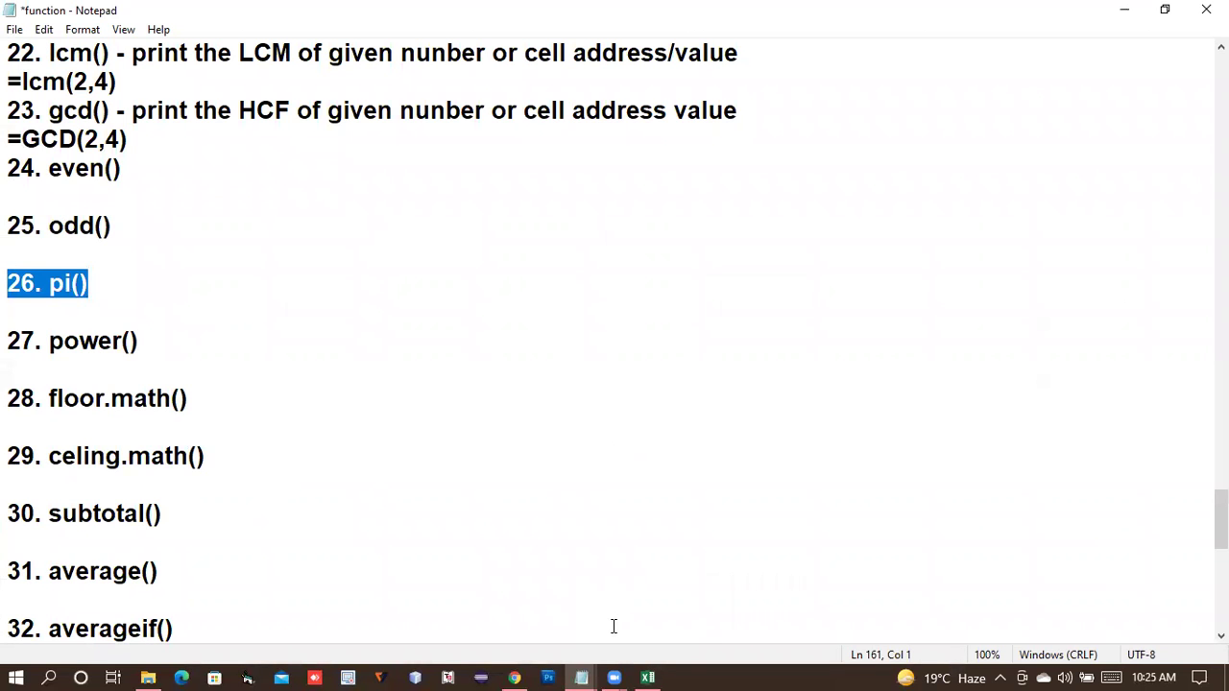
{"action": "left_click", "coordinate": [648, 678]}
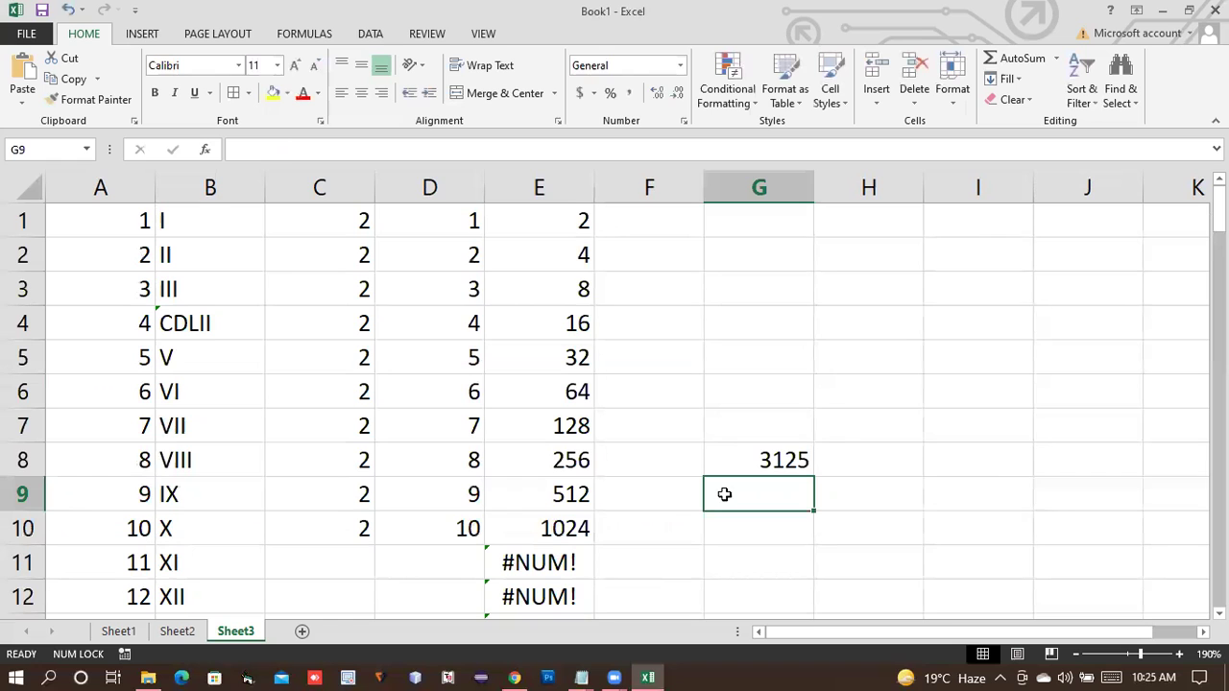
- Enter the formula =PI() in H6, accepting the proposed correction, and select the cell
{"action": "left_click", "coordinate": [853, 385]}
{"action": "type", "text": "=pi"}
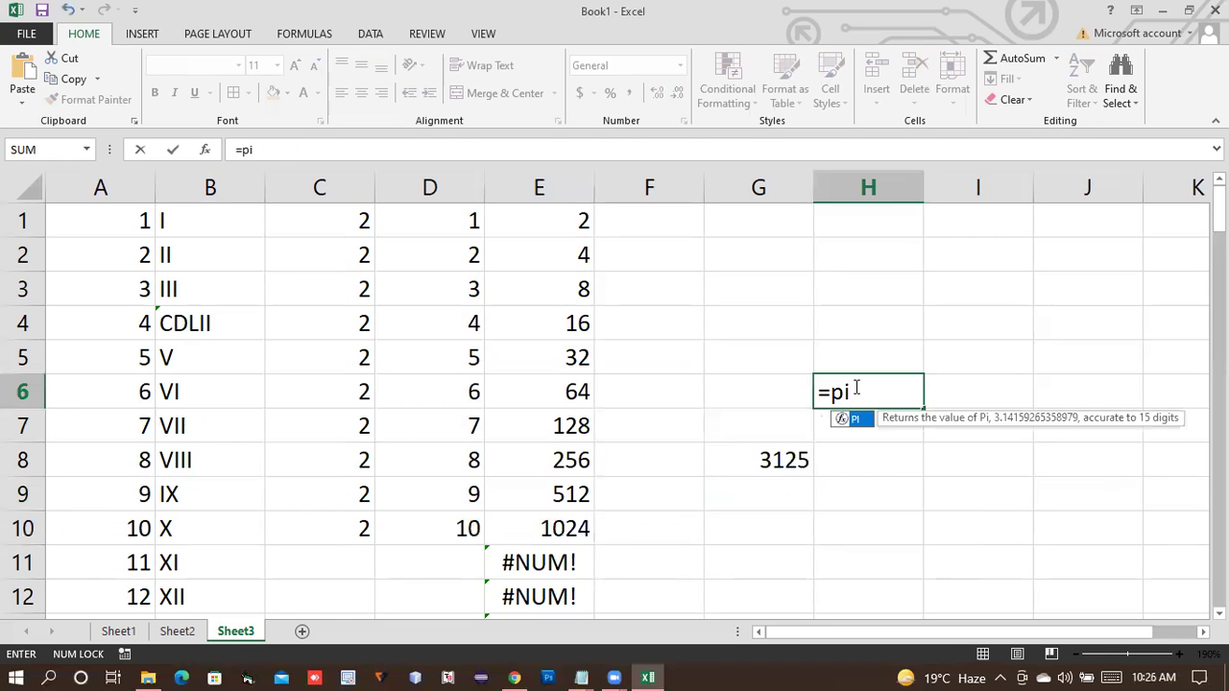
{"action": "type", "text": "()\\"}
{"action": "key", "text": "Return"}
{"action": "key", "text": "Return"}
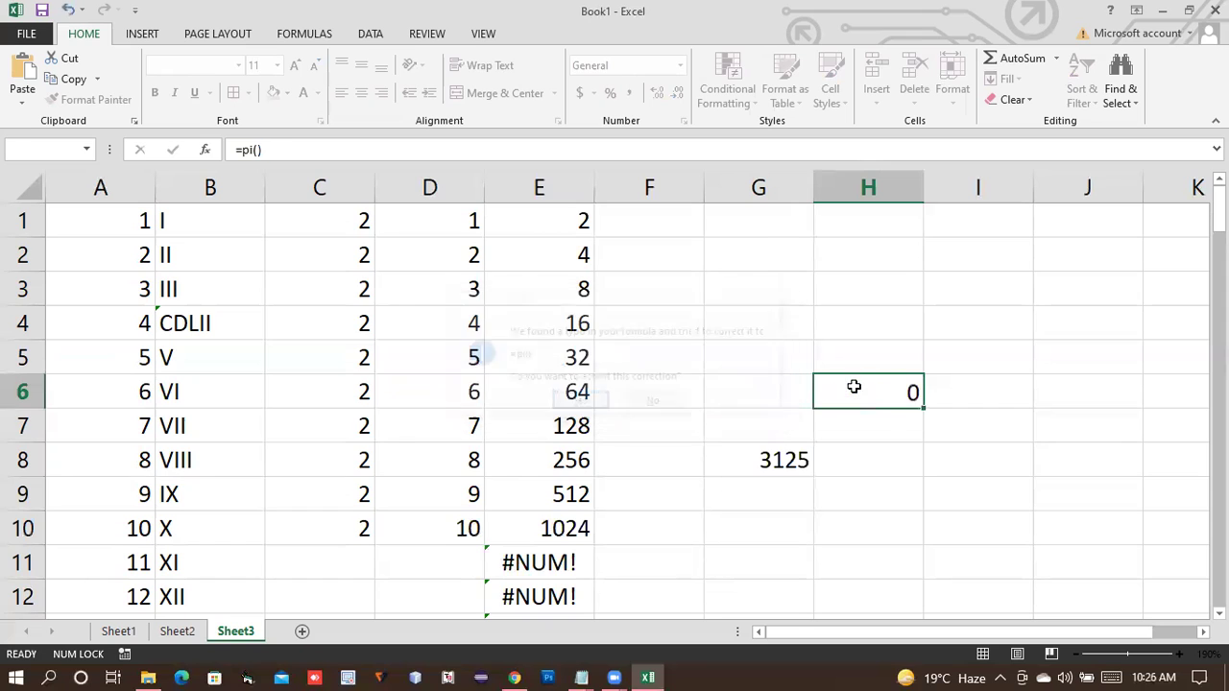
{"action": "left_click", "coordinate": [853, 387]}
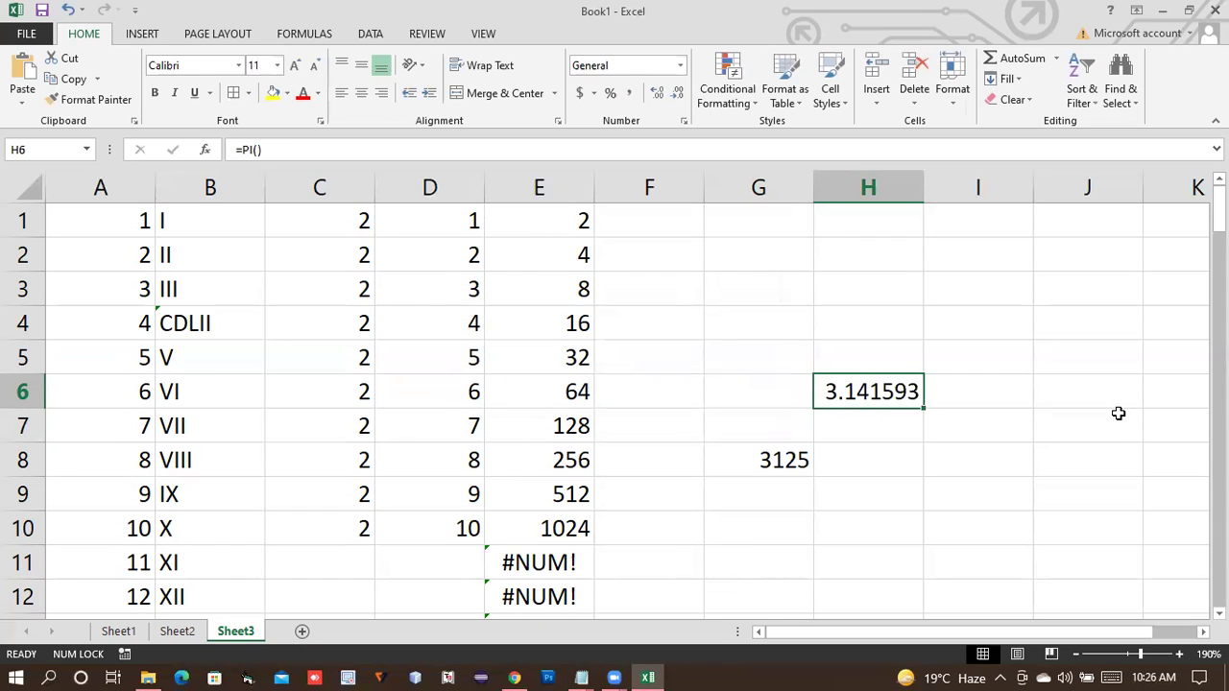
- Enter the formula =EVEN(4) in H3 and select the cell to review it
{"action": "left_click", "coordinate": [861, 294]}
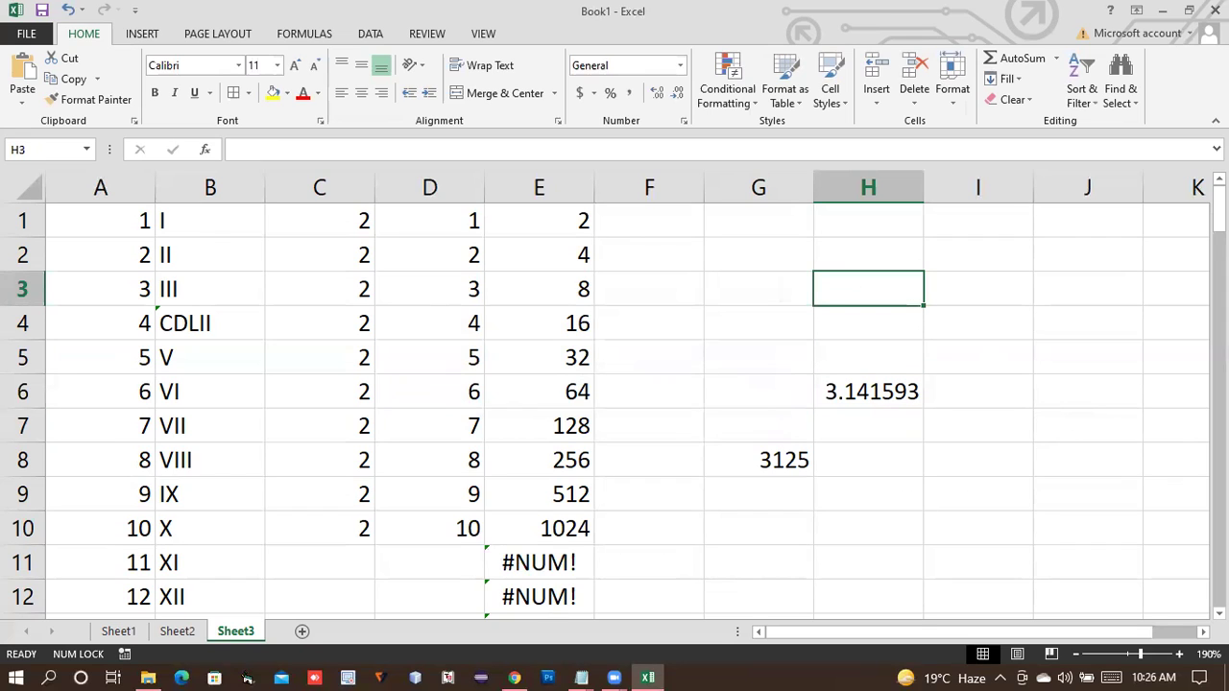
{"action": "type", "text": "=even("}
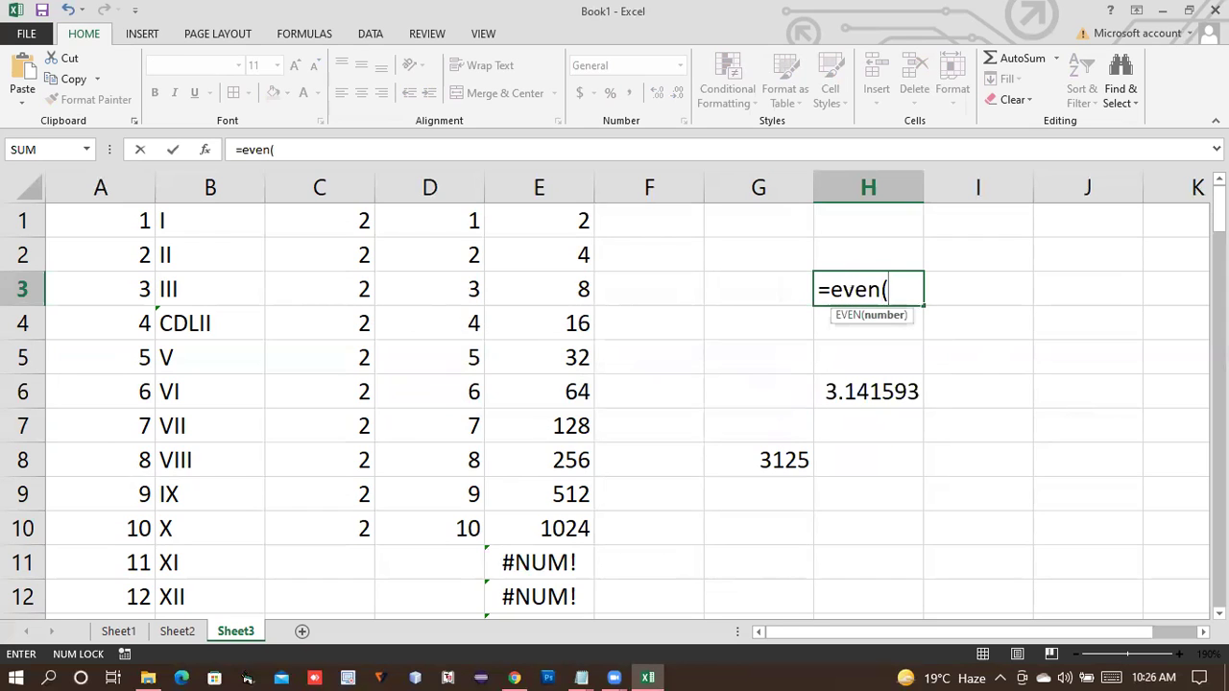
{"action": "type", "text": "4)"}
{"action": "key", "text": "Return"}
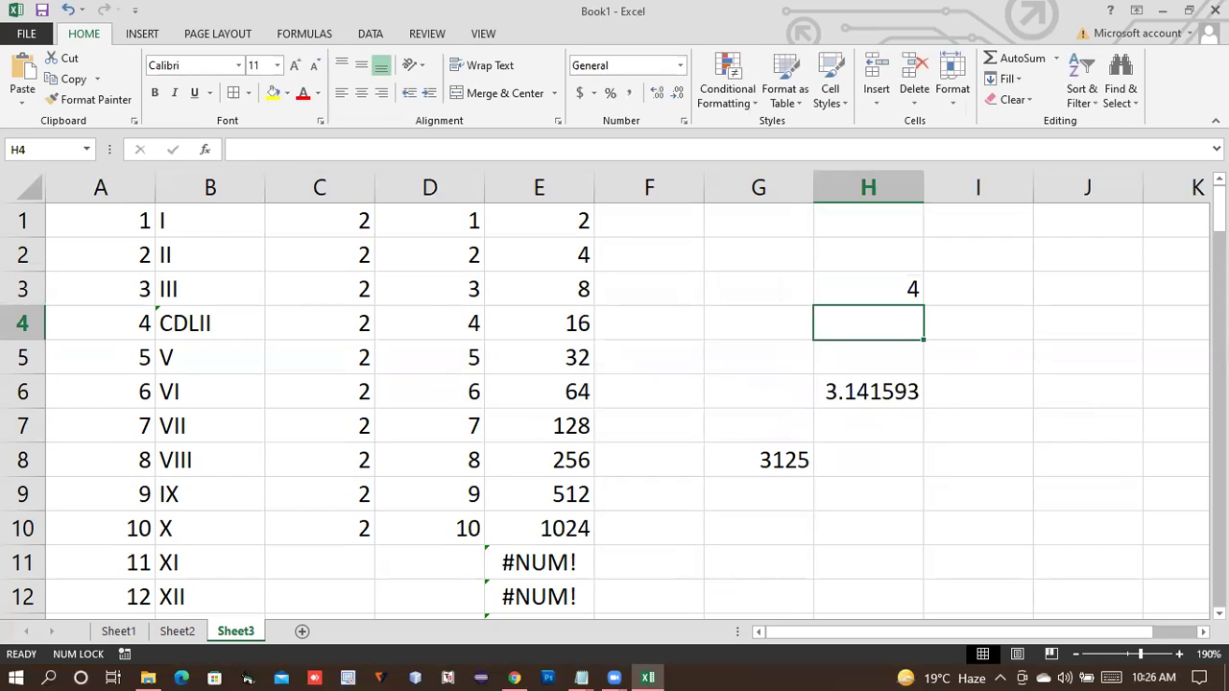
{"action": "left_click", "coordinate": [868, 289]}
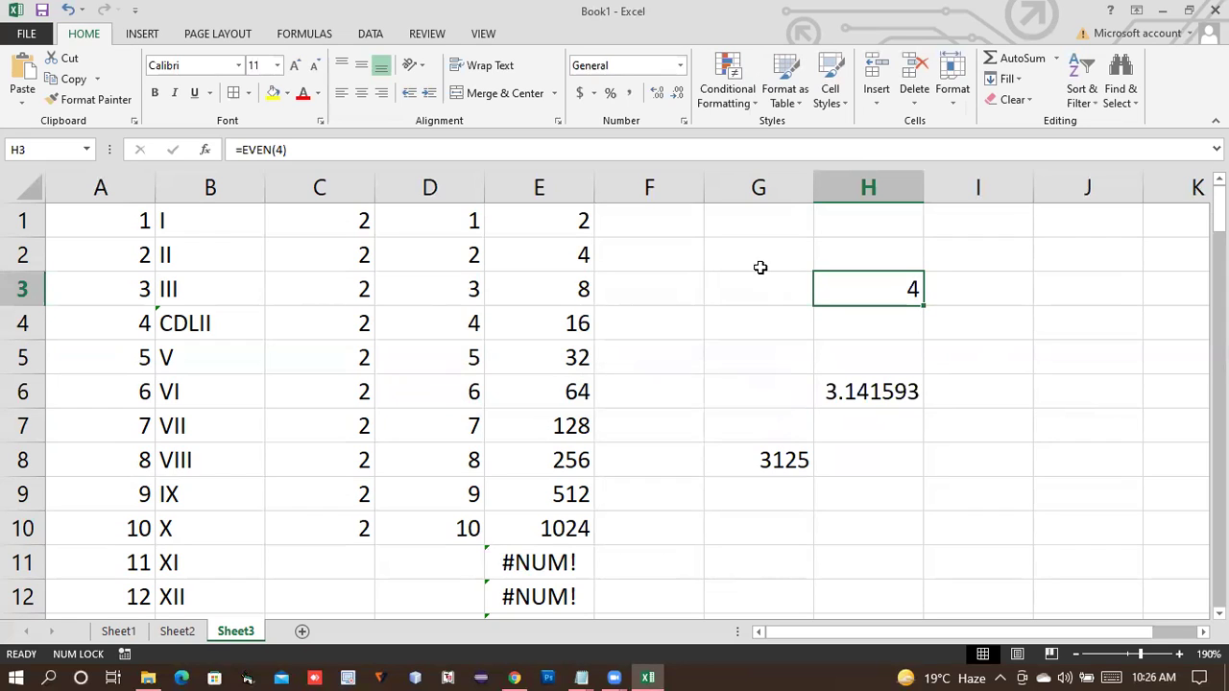
- Change the argument of the EVEN formula in H3 to 5
{"action": "double_click", "coordinate": [898, 293]}
{"action": "key", "text": "Delete"}
{"action": "type", "text": "5"}
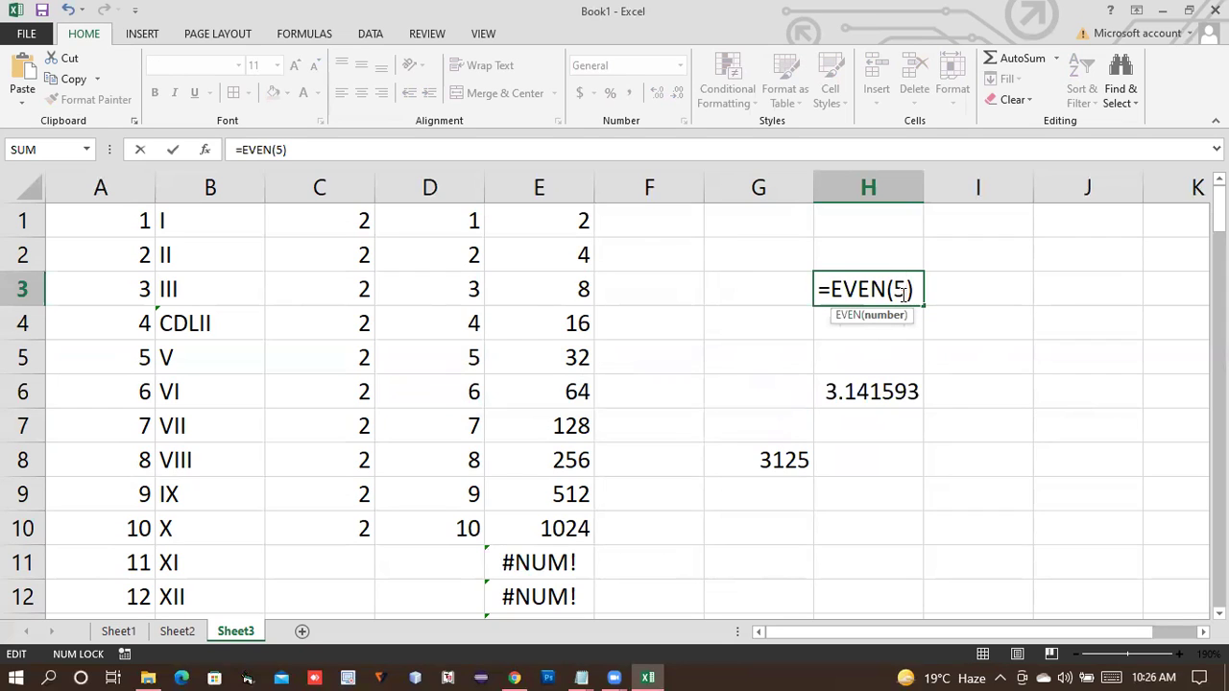
{"action": "key", "text": "Return"}
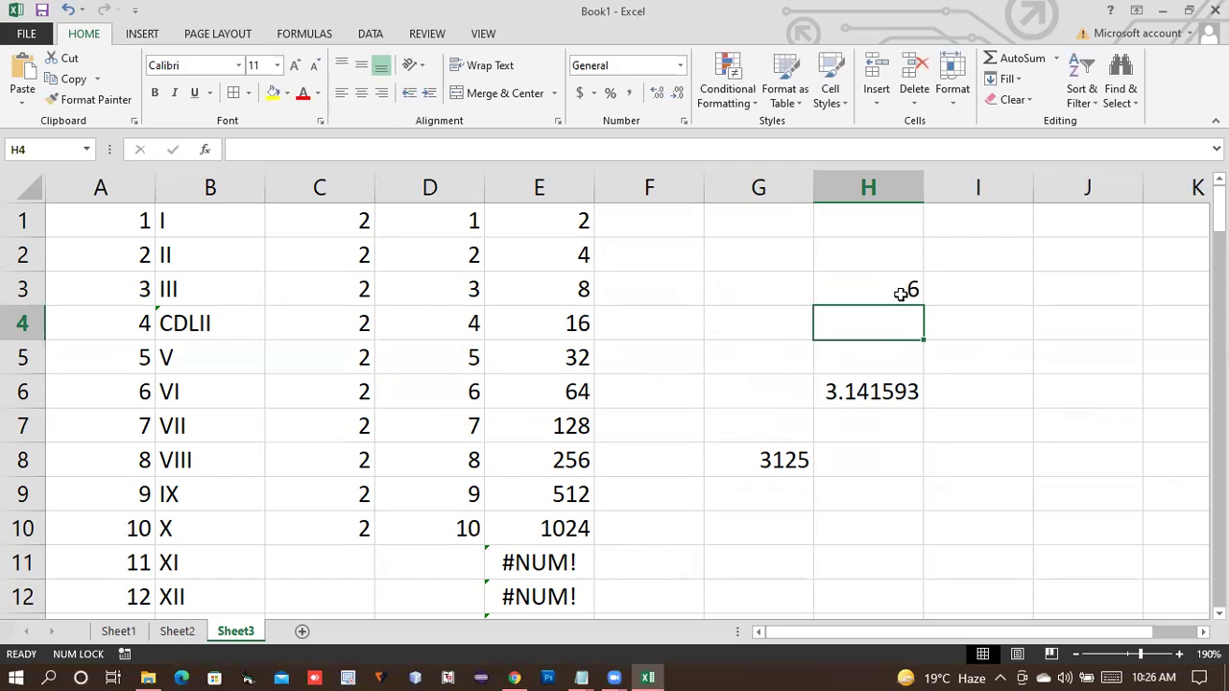
{"action": "type", "text": "odd"}
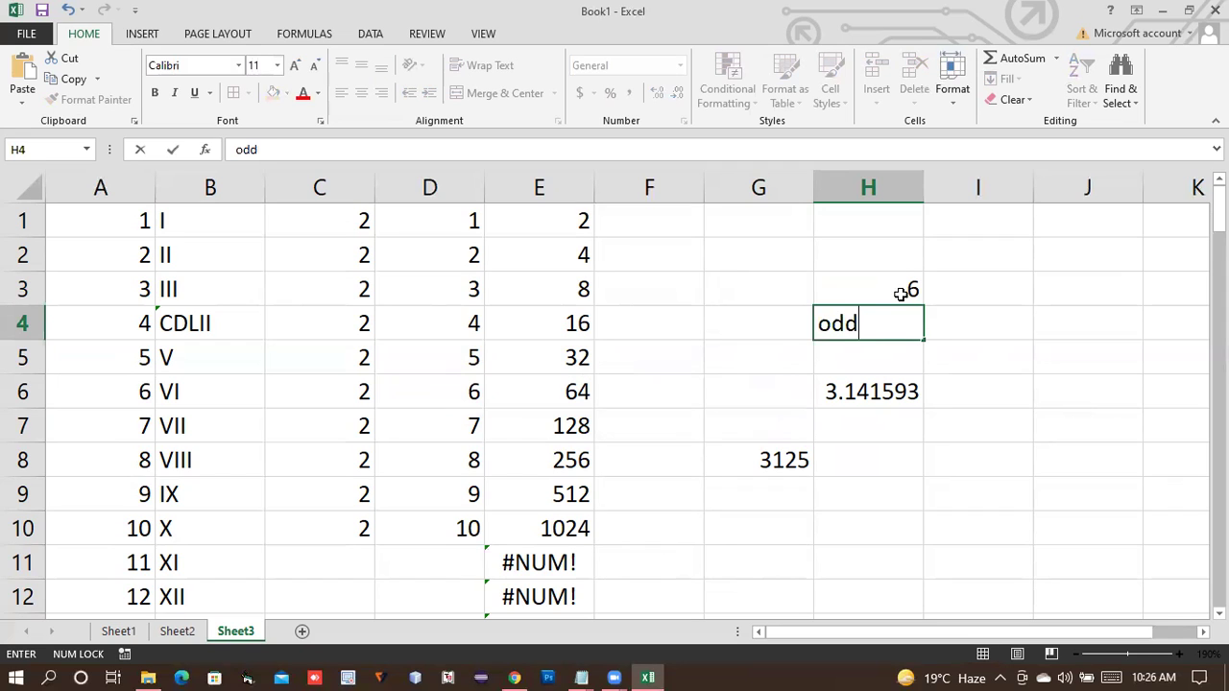
{"action": "type", "text": "("}
{"action": "key", "text": "BackSpace"}
{"action": "key", "text": "BackSpace"}
{"action": "key", "text": "BackSpace"}
{"action": "key", "text": "BackSpace"}
- Enter the formula =ODD(4) in H4 to round up to the nearest odd integer
{"action": "type", "text": "=odd"}
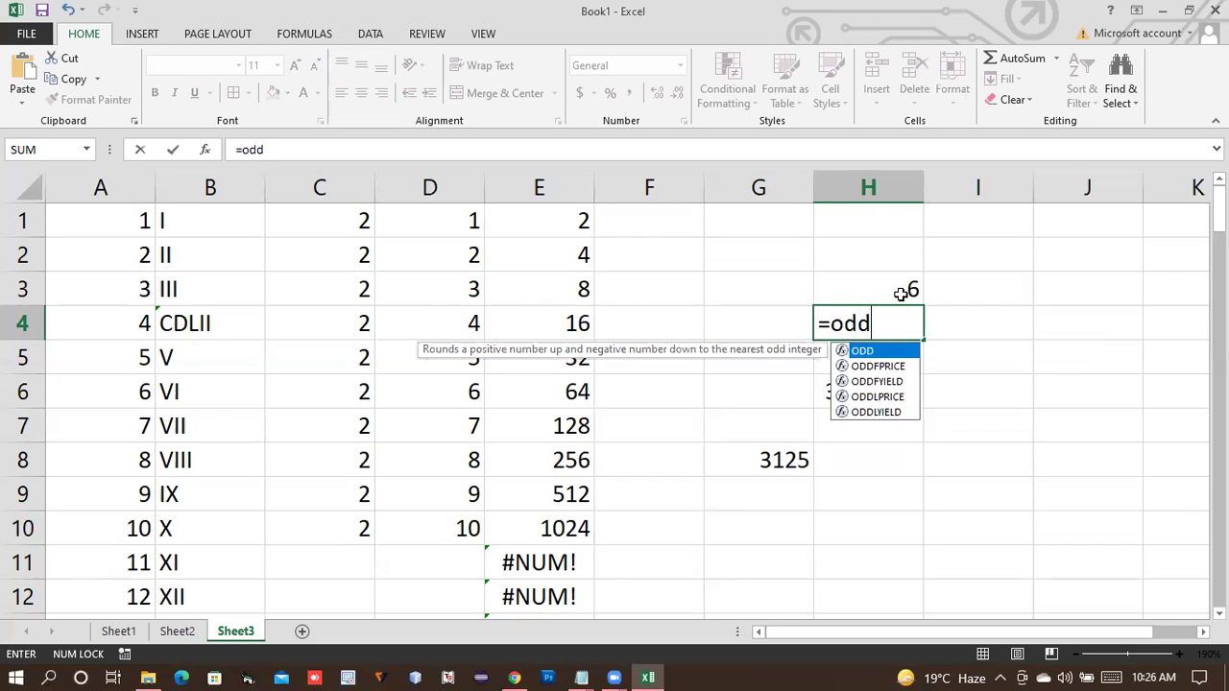
{"action": "type", "text": "(3)"}
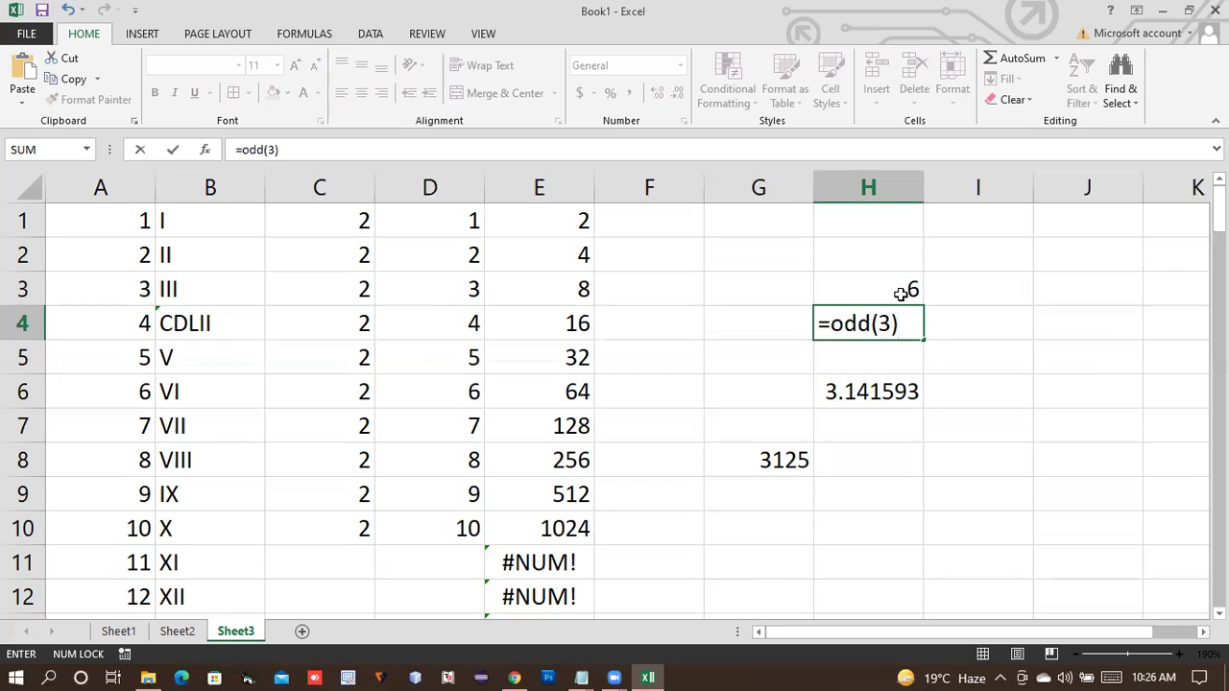
{"action": "key", "text": "BackSpace"}
{"action": "key", "text": "BackSpace"}
{"action": "type", "text": "4)"}
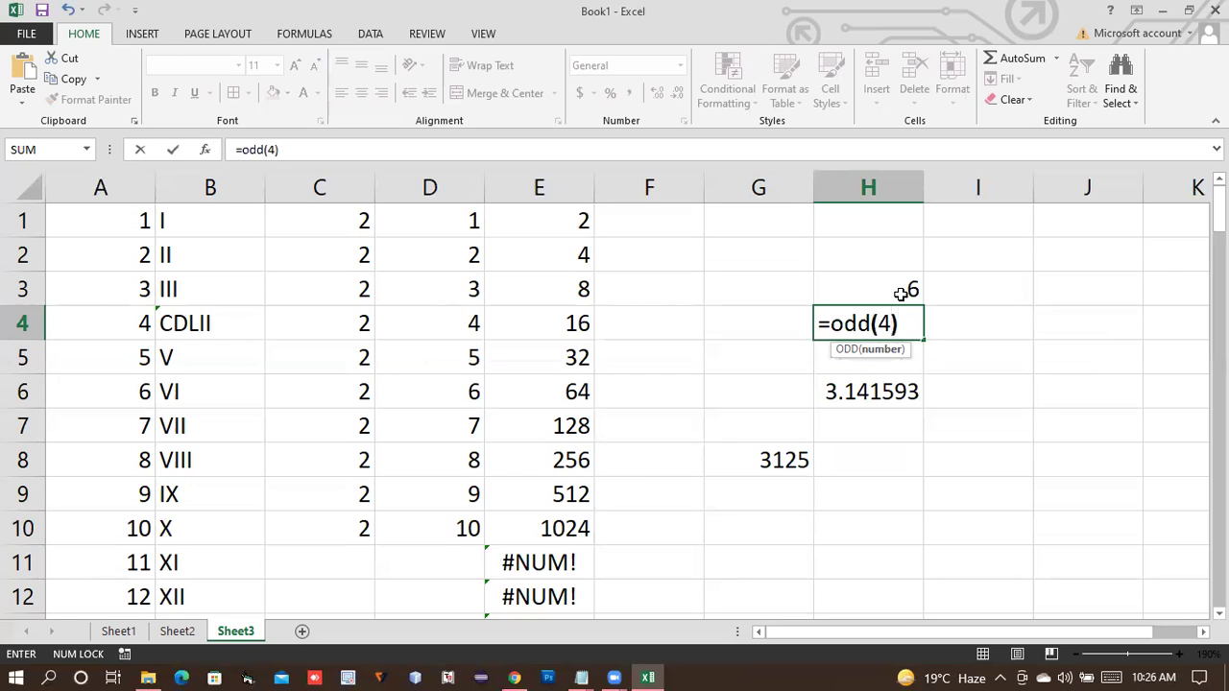
{"action": "key", "text": "Return"}
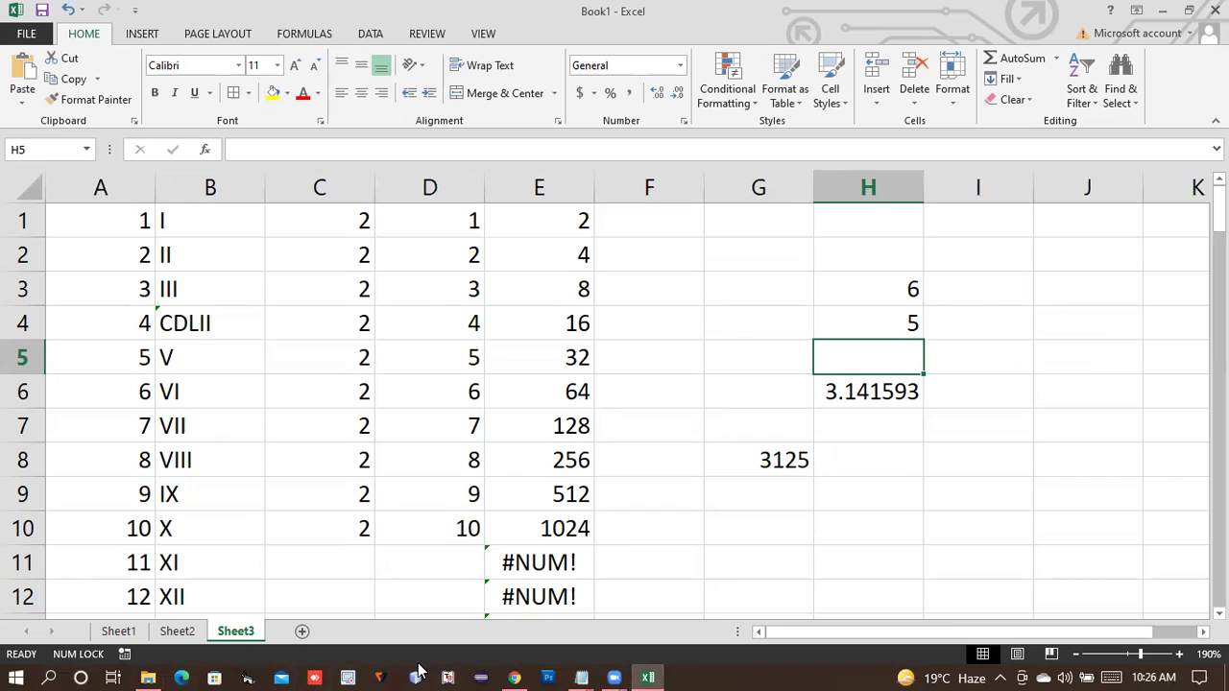
- Switch to the function list in Notepad and highlight the even() and odd() entries and the gcd() description
{"action": "left_click", "coordinate": [515, 675]}
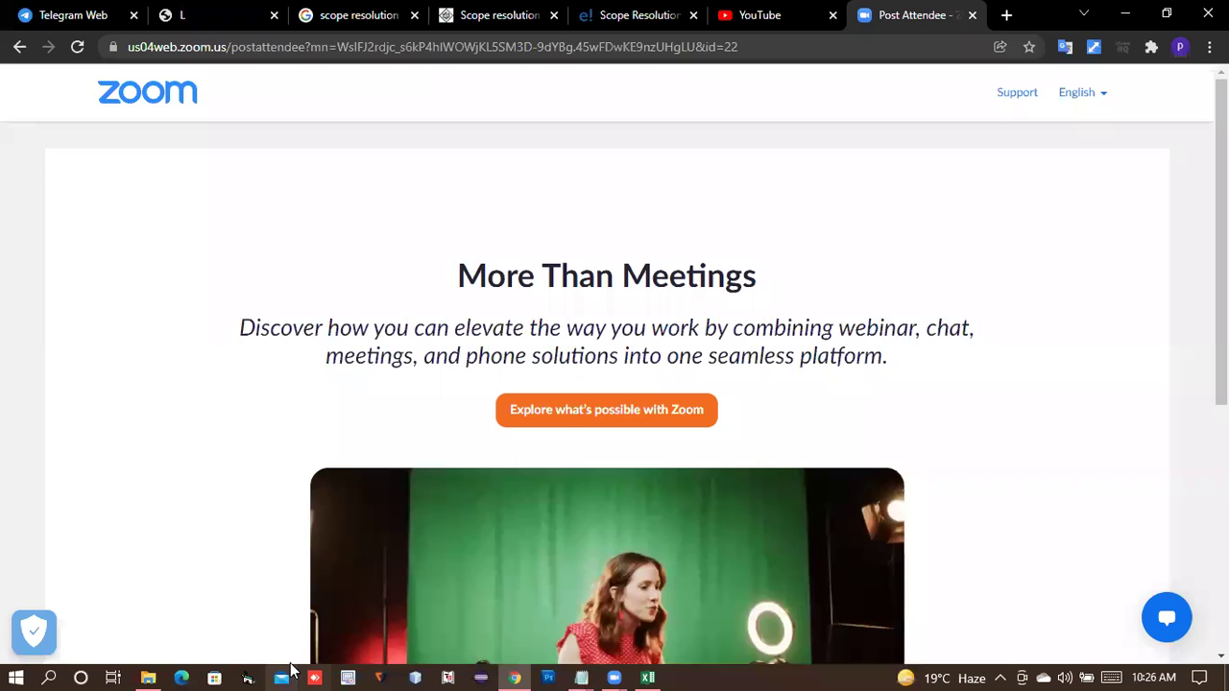
{"action": "mouse_move", "coordinate": [581, 669]}
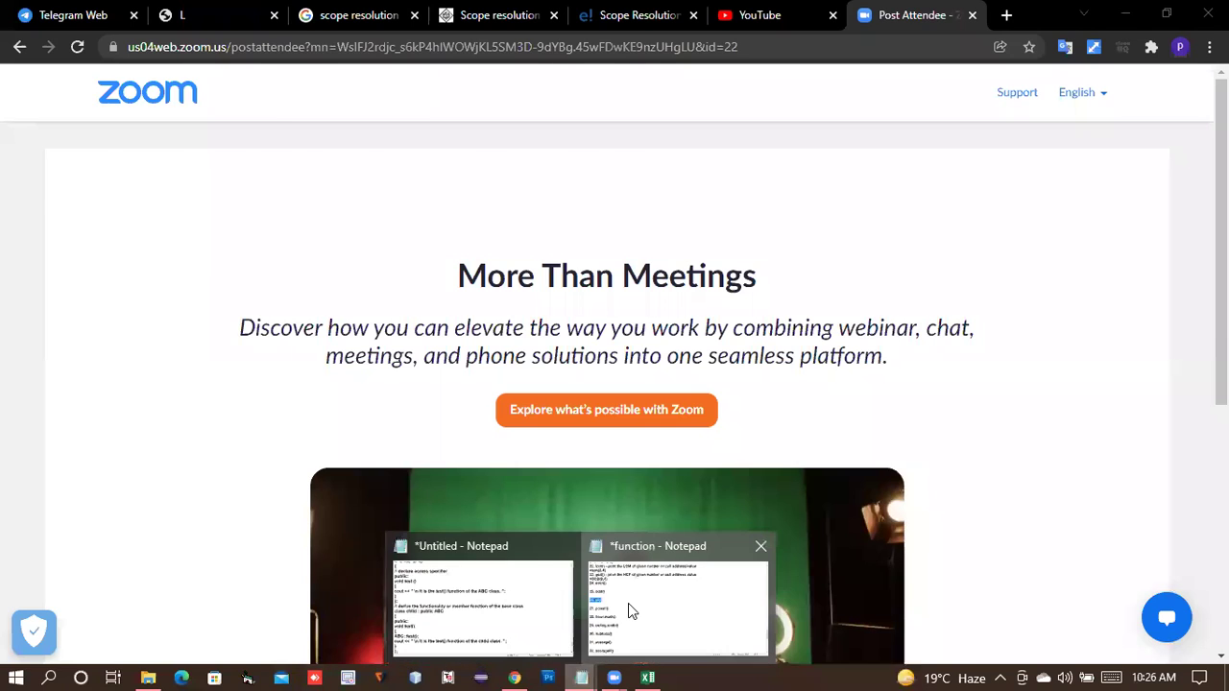
{"action": "left_click", "coordinate": [628, 605]}
{"action": "scroll", "coordinate": [66, 532], "scroll_direction": "up", "scroll_amount": 4}
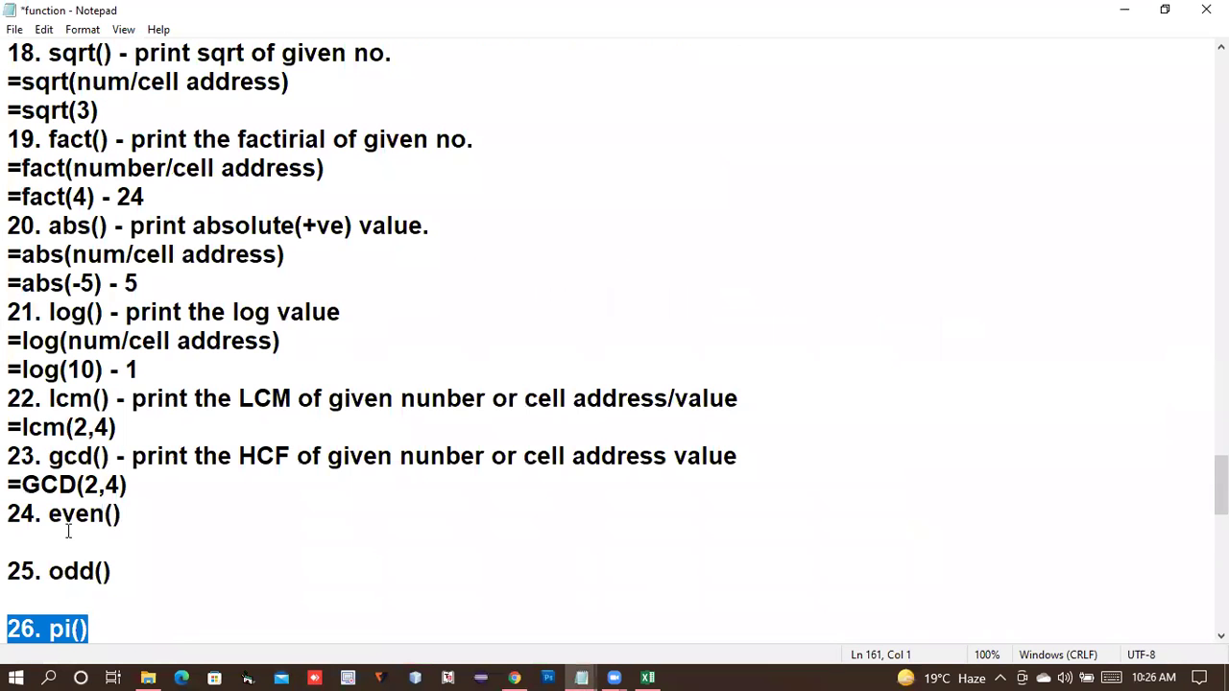
{"action": "left_click_drag", "start_coordinate": [8, 514], "coordinate": [147, 587]}
{"action": "left_click_drag", "start_coordinate": [43, 456], "coordinate": [771, 458]}
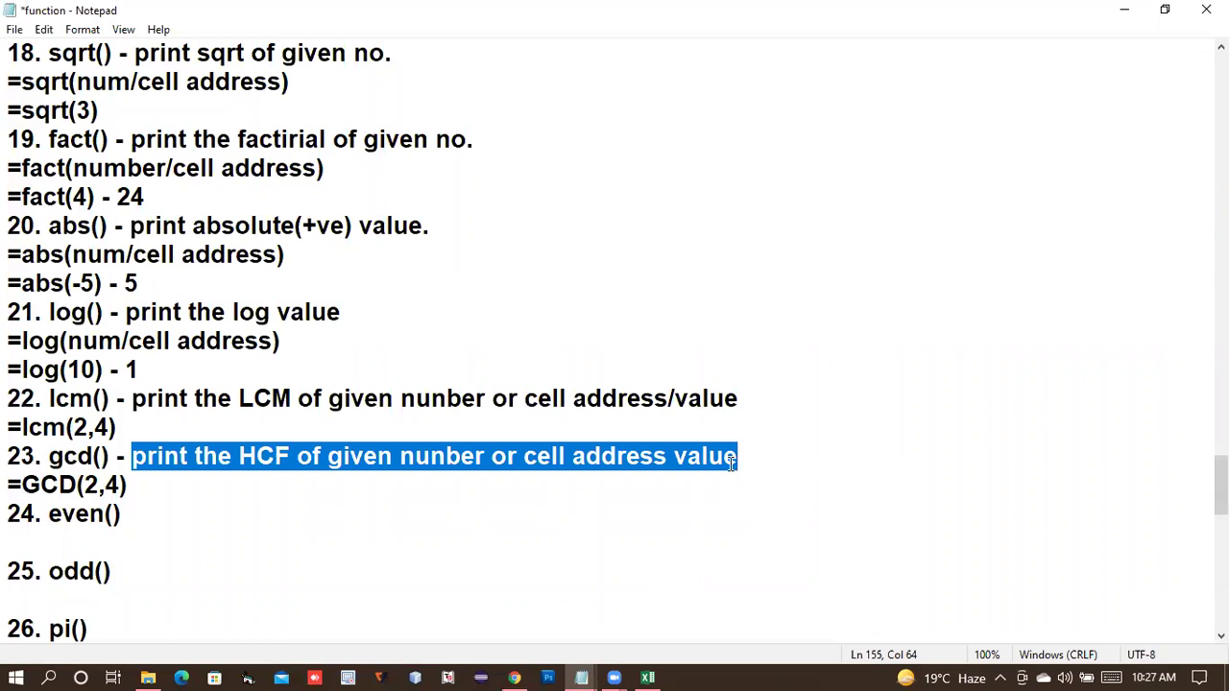
- Highlight the =GCD(2,4) example in the notes, switch to Excel and enter =GCD(5,2) in I10 of Sheet3
{"action": "left_click_drag", "start_coordinate": [10, 485], "coordinate": [187, 485]}
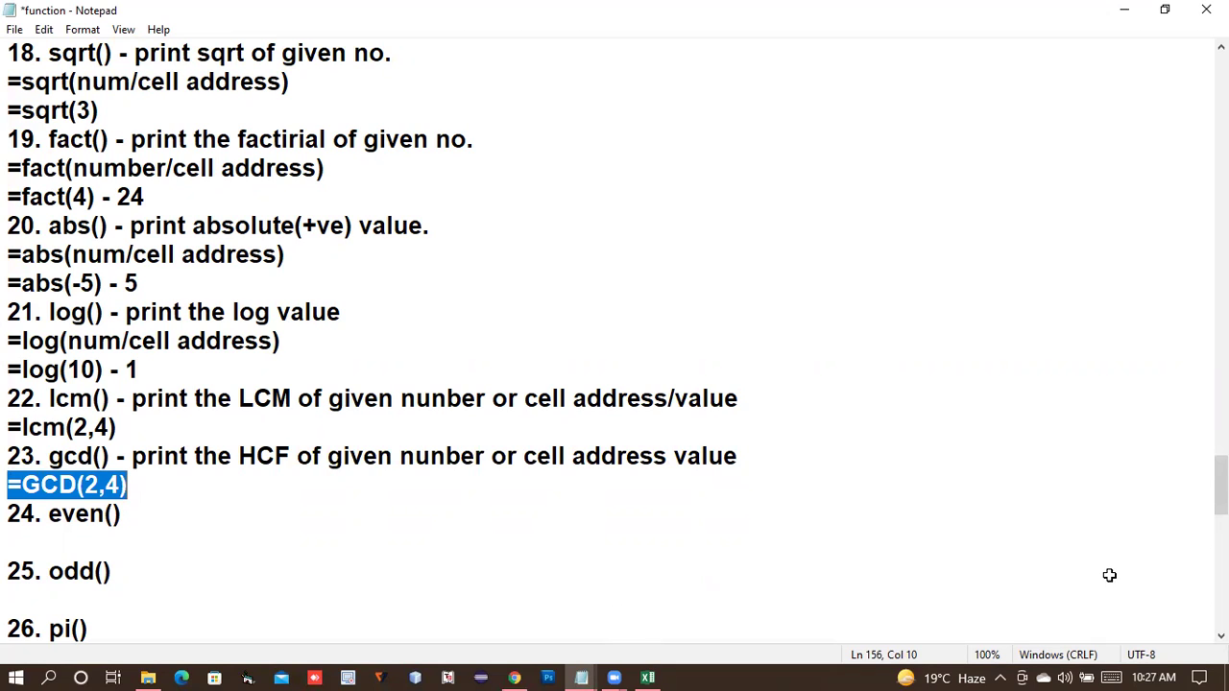
{"action": "key", "text": "alt+Tab"}
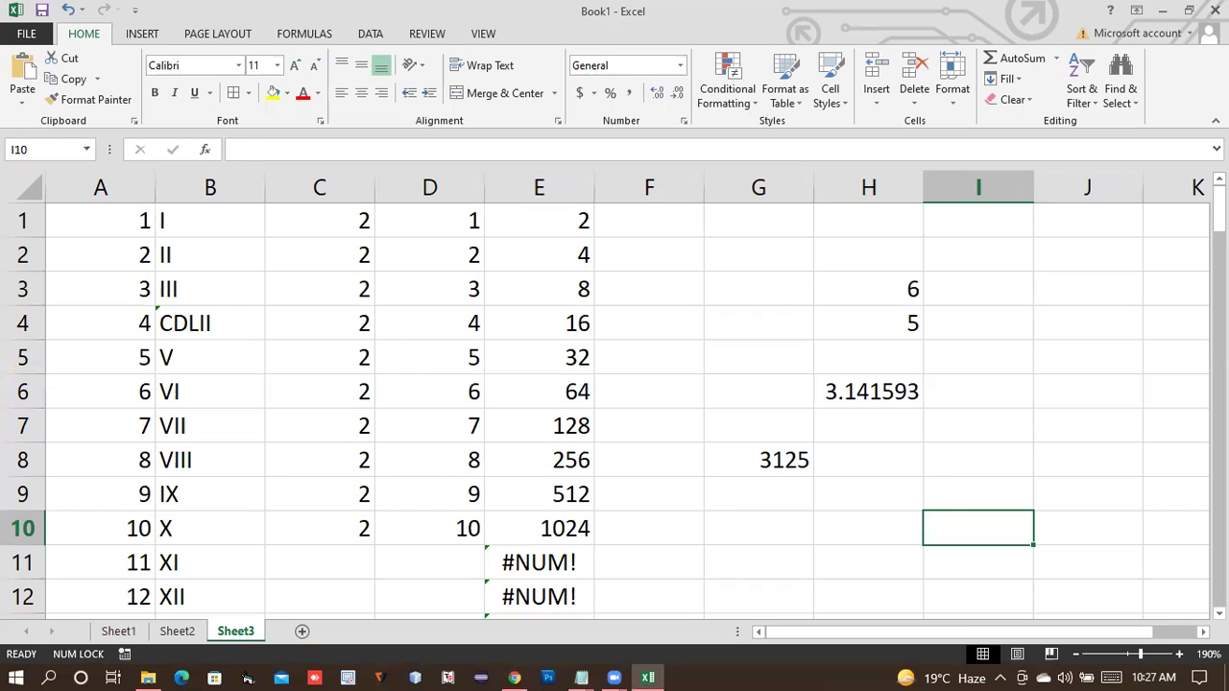
{"action": "type", "text": "=gcd"}
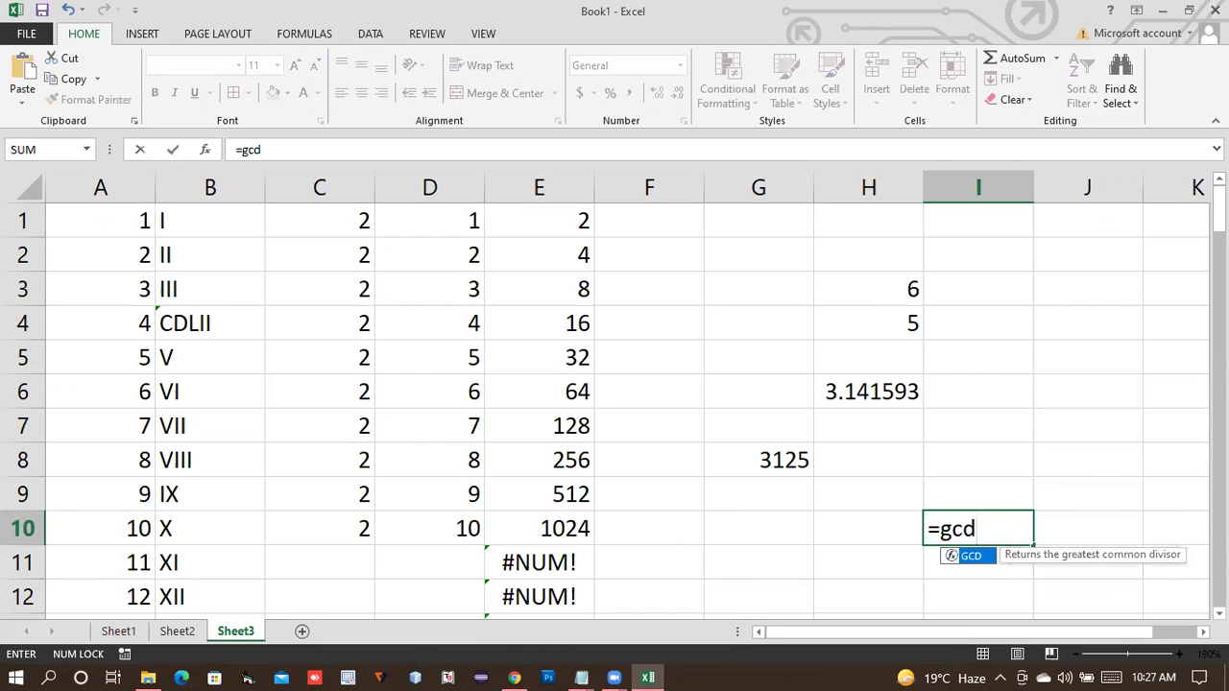
{"action": "type", "text": "(5,2)"}
{"action": "key", "text": "Return"}
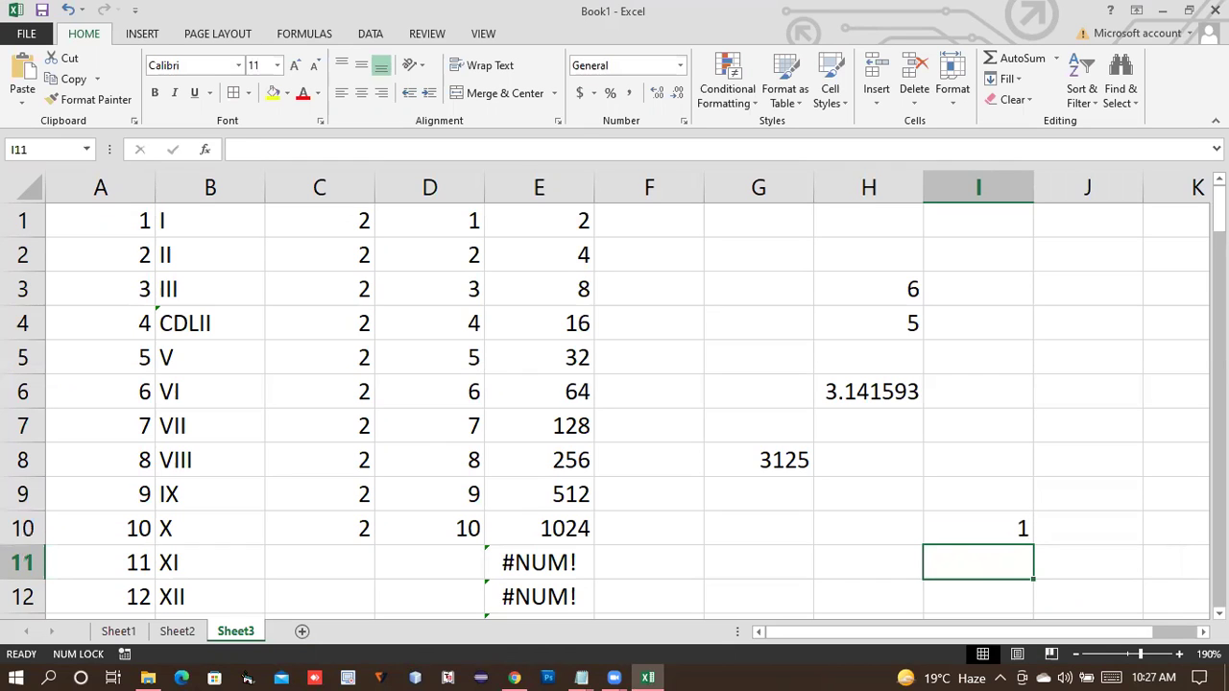
- Enter an LCM formula for 4 and 8 in I11
{"action": "type", "text": "=lcm"}
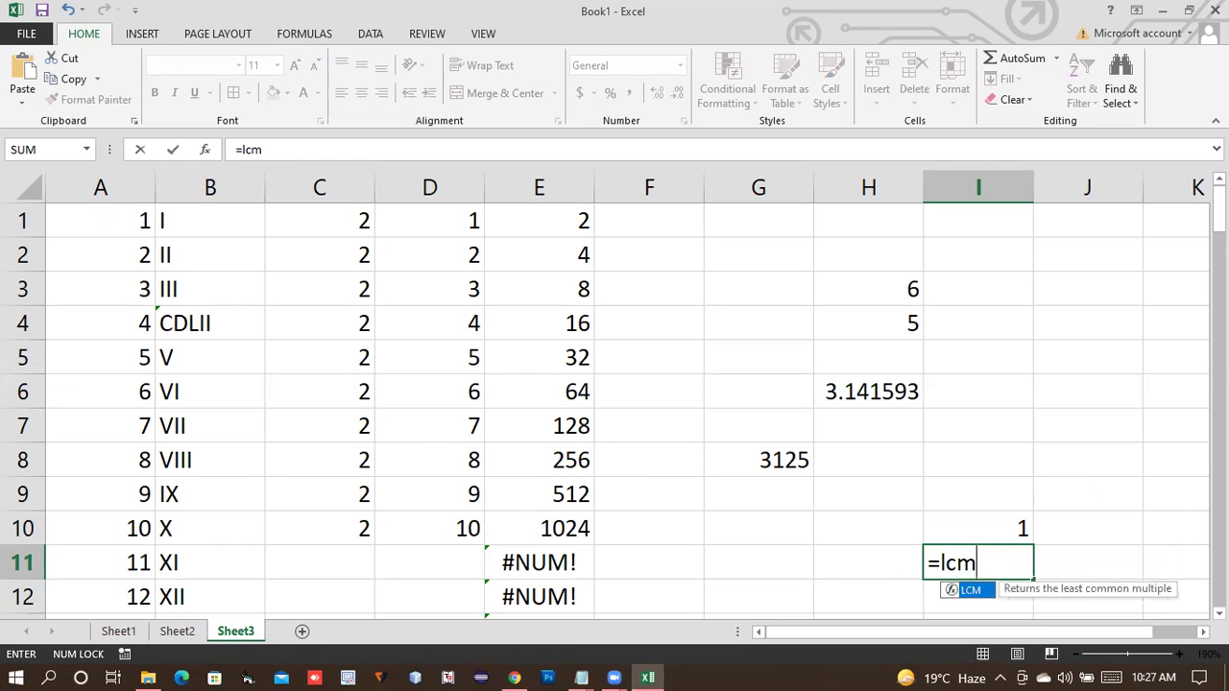
{"action": "type", "text": "(4,8"}
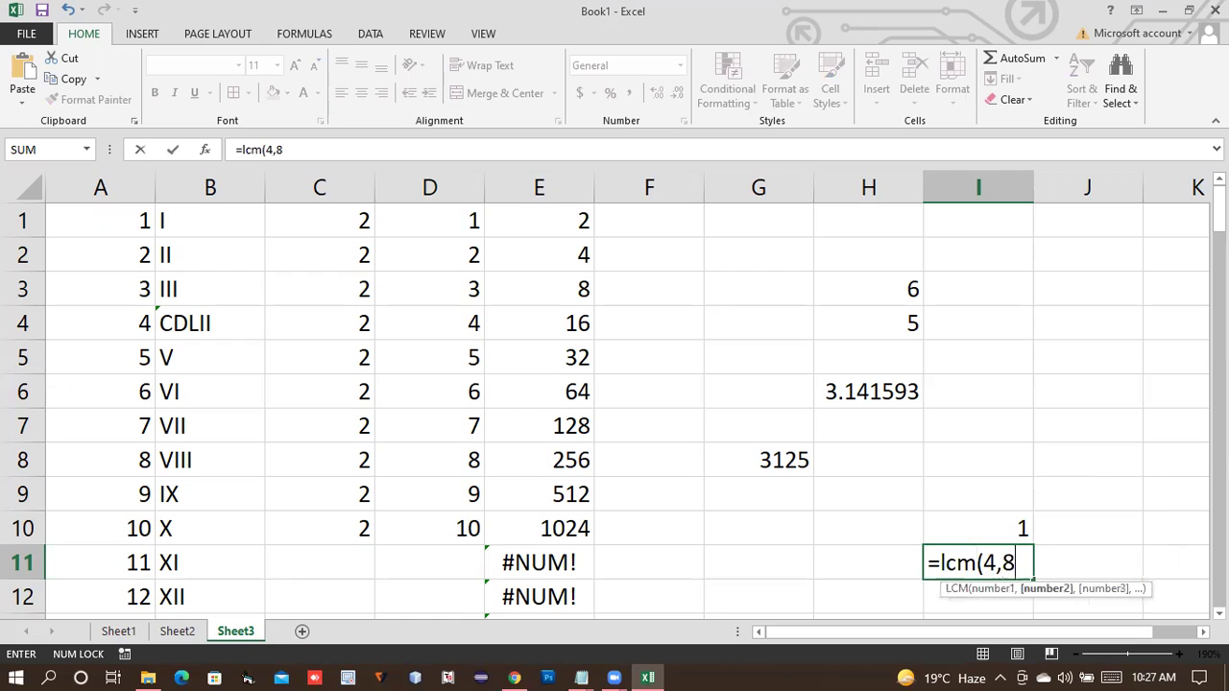
{"action": "key", "text": "Return"}
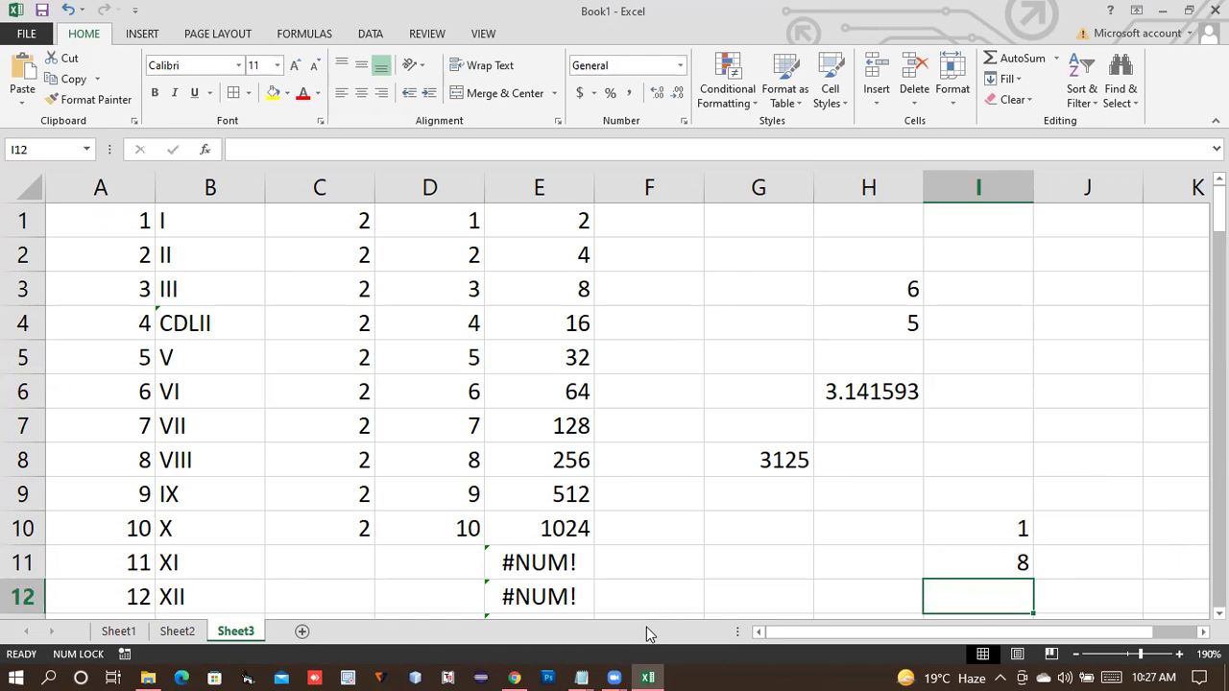
- Switch to the function list in Notepad and highlight the lcm() example, the log() entry and its example, and the abs(-5) example
{"action": "key", "text": "alt+Tab"}
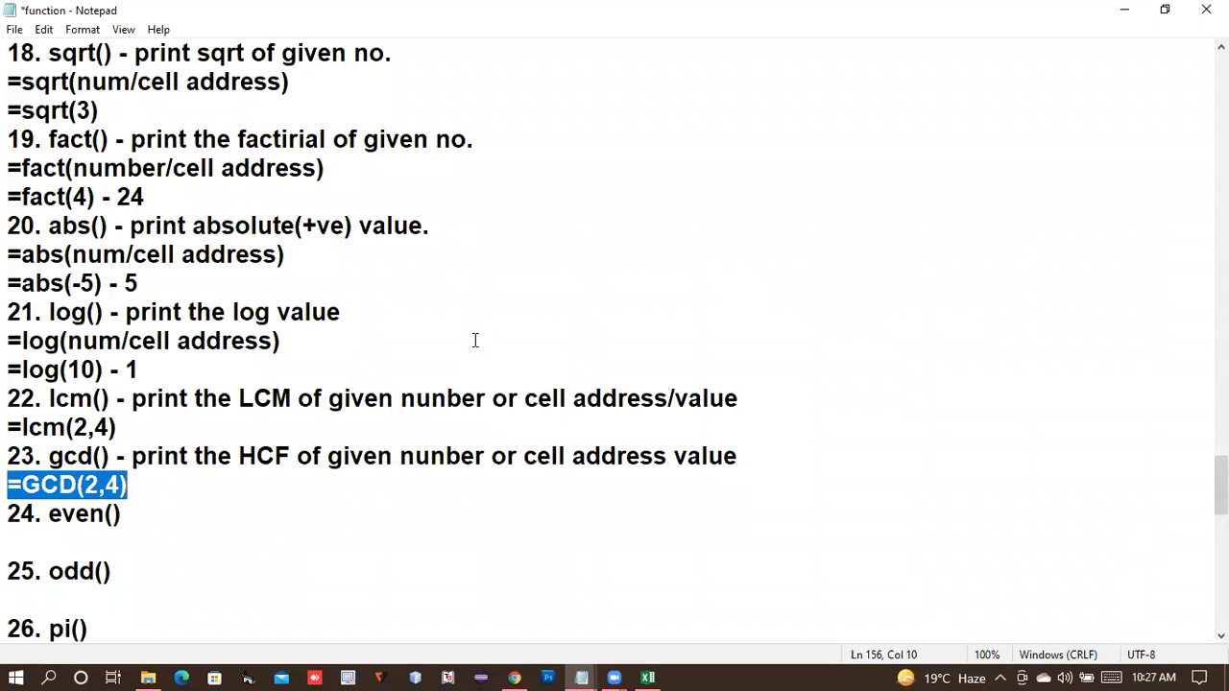
{"action": "left_click_drag", "start_coordinate": [21, 427], "coordinate": [112, 428]}
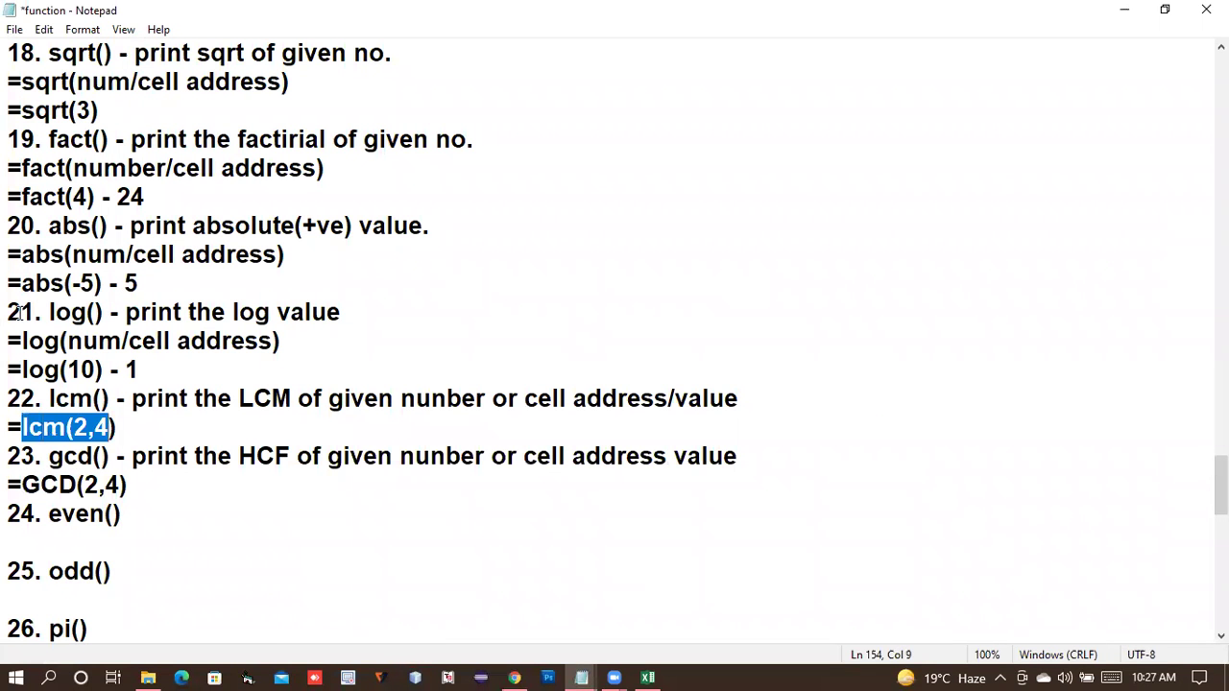
{"action": "left_click_drag", "start_coordinate": [43, 312], "coordinate": [272, 312]}
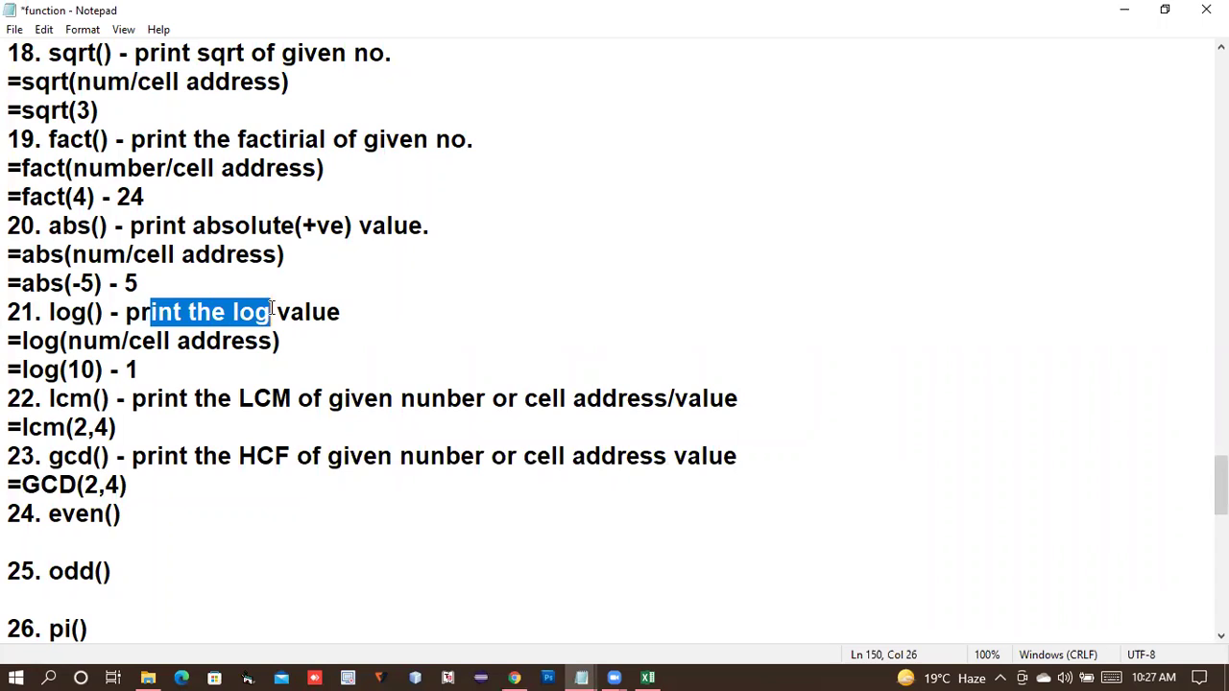
{"action": "left_click_drag", "start_coordinate": [29, 369], "coordinate": [173, 367]}
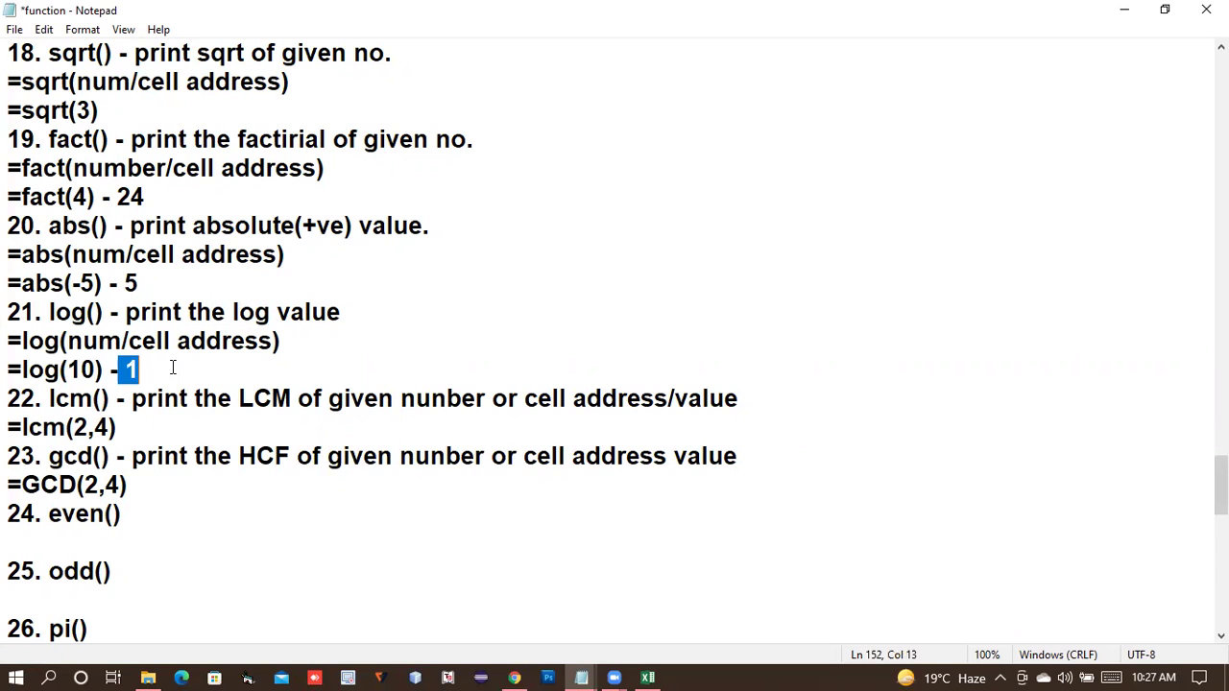
{"action": "left_click_drag", "start_coordinate": [53, 312], "coordinate": [261, 338]}
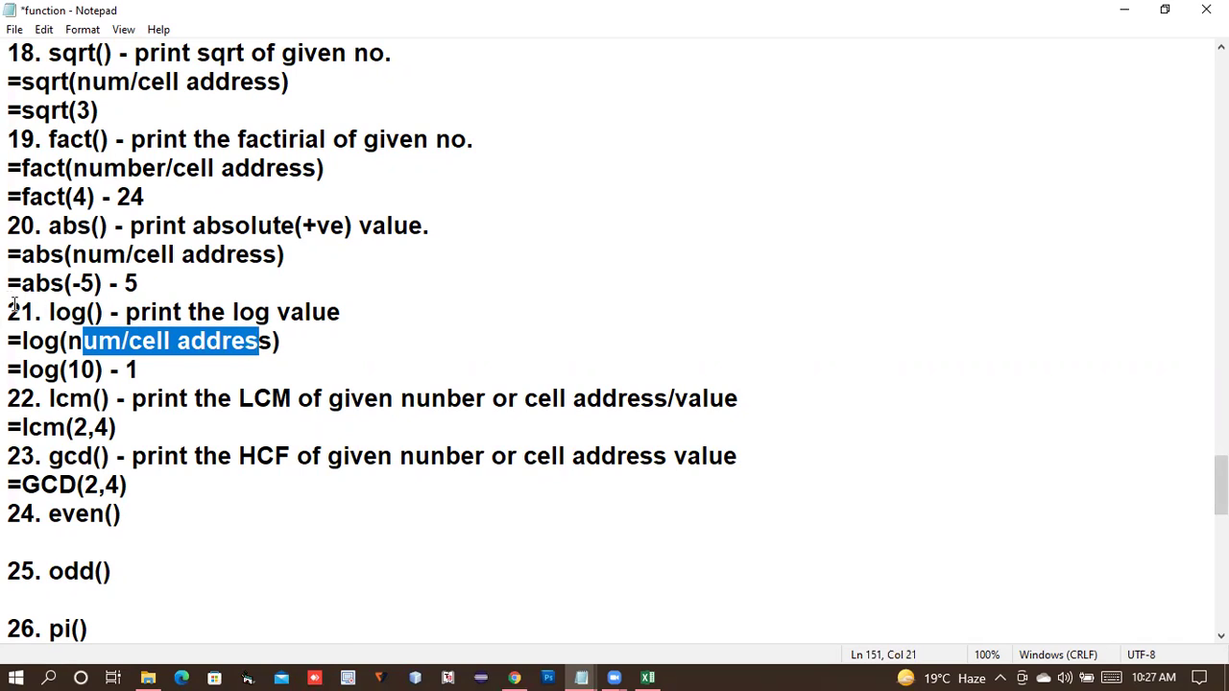
{"action": "left_click_drag", "start_coordinate": [8, 284], "coordinate": [236, 285]}
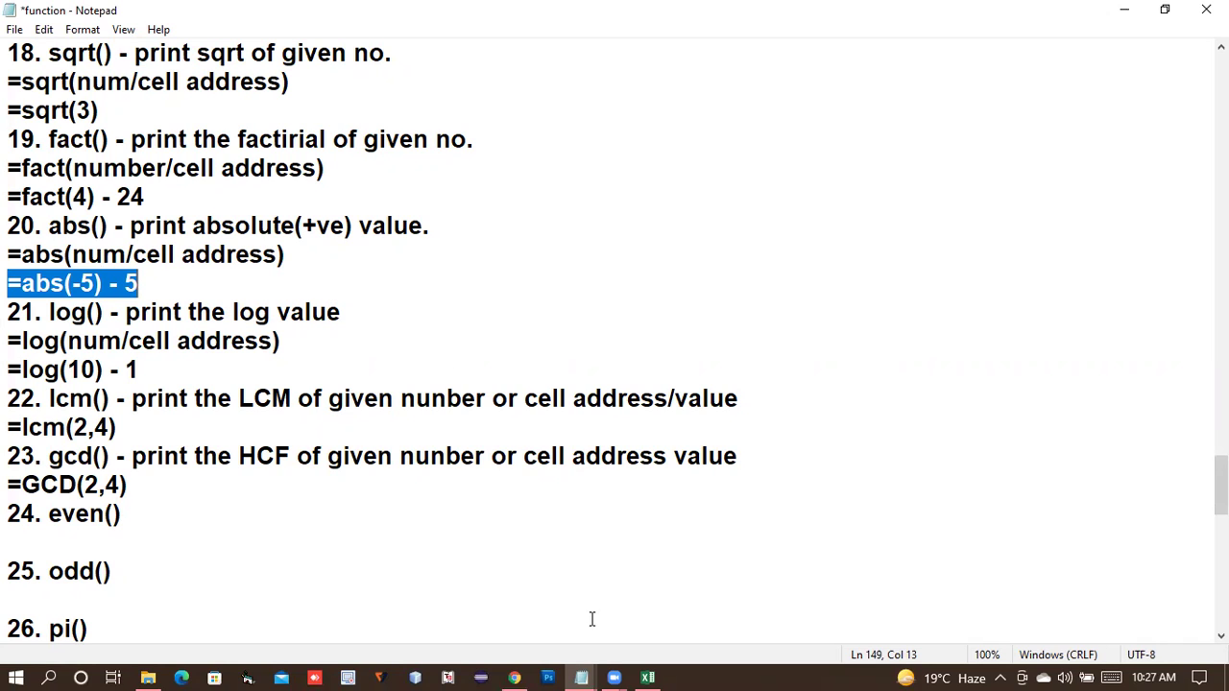
- Switch back to Sheet3 in Excel, discard the formula started in F4, and select cell D6
{"action": "left_click", "coordinate": [646, 676]}
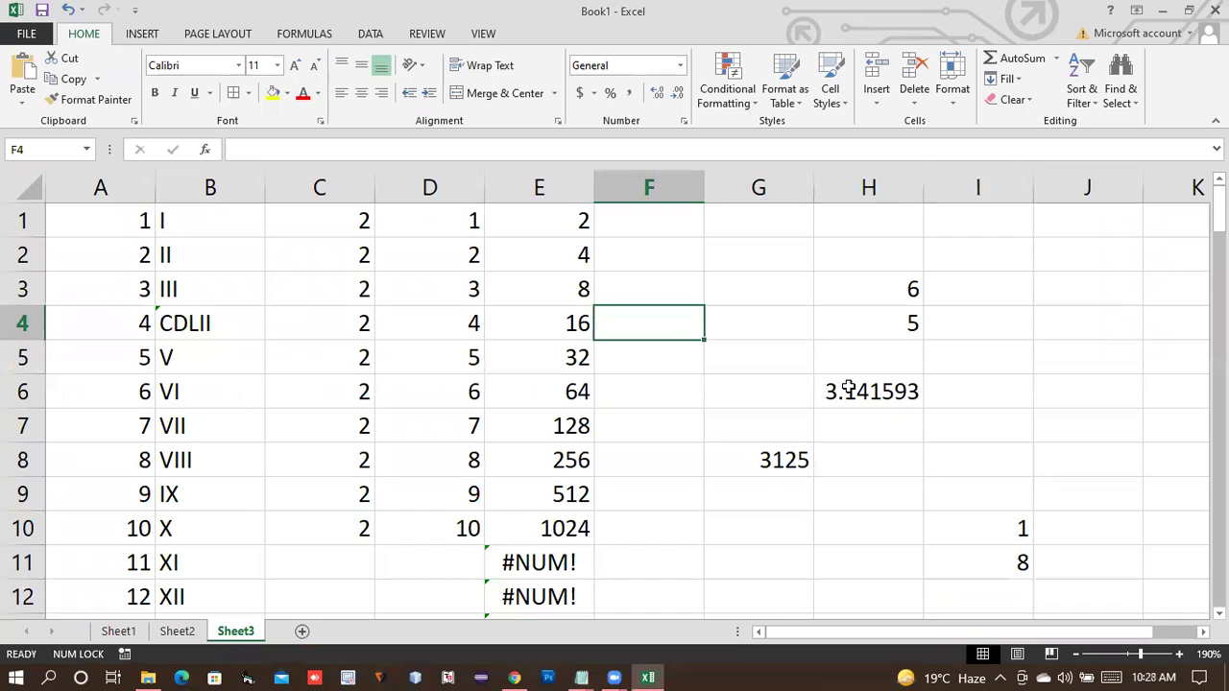
{"action": "type", "text": "="}
{"action": "key", "text": "BackSpace"}
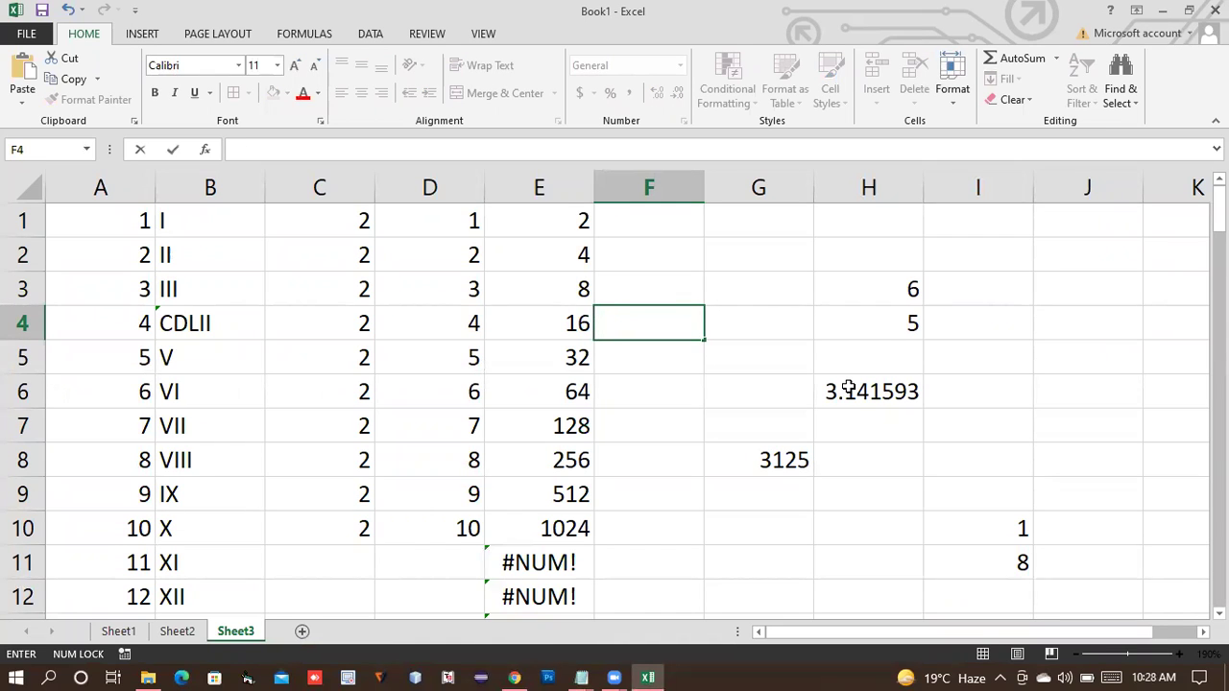
{"action": "key", "text": "super+d"}
{"action": "left_click", "coordinate": [436, 377]}
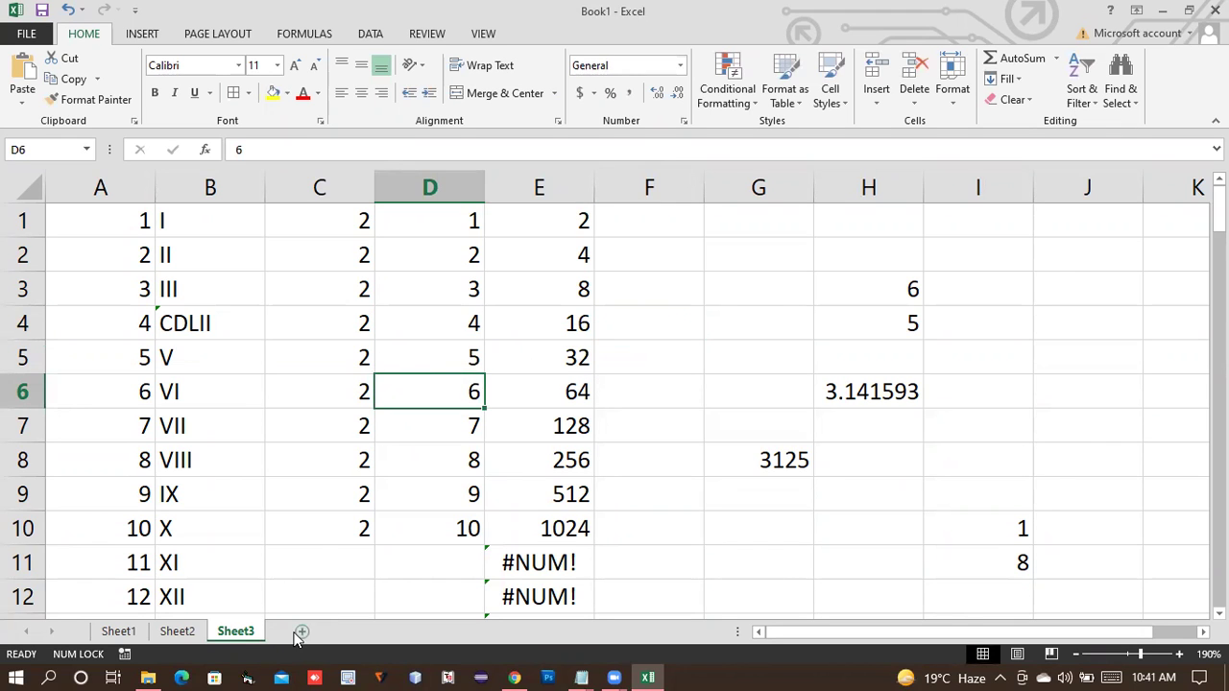
- Add a new worksheet and fill the range A1:F10 with the formula =RAND()
{"action": "left_click", "coordinate": [348, 630]}
{"action": "scroll", "coordinate": [307, 472], "scroll_direction": "up", "scroll_amount": 6, "text": "ctrl"}
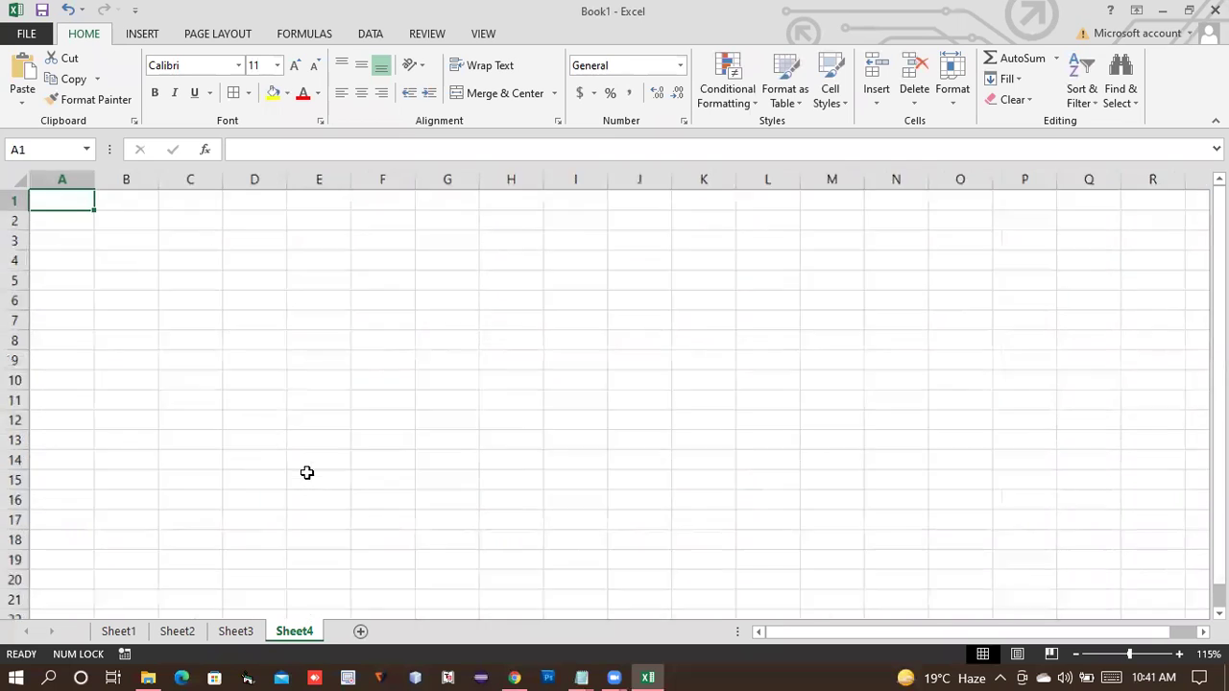
{"action": "left_click_drag", "start_coordinate": [120, 219], "coordinate": [639, 535]}
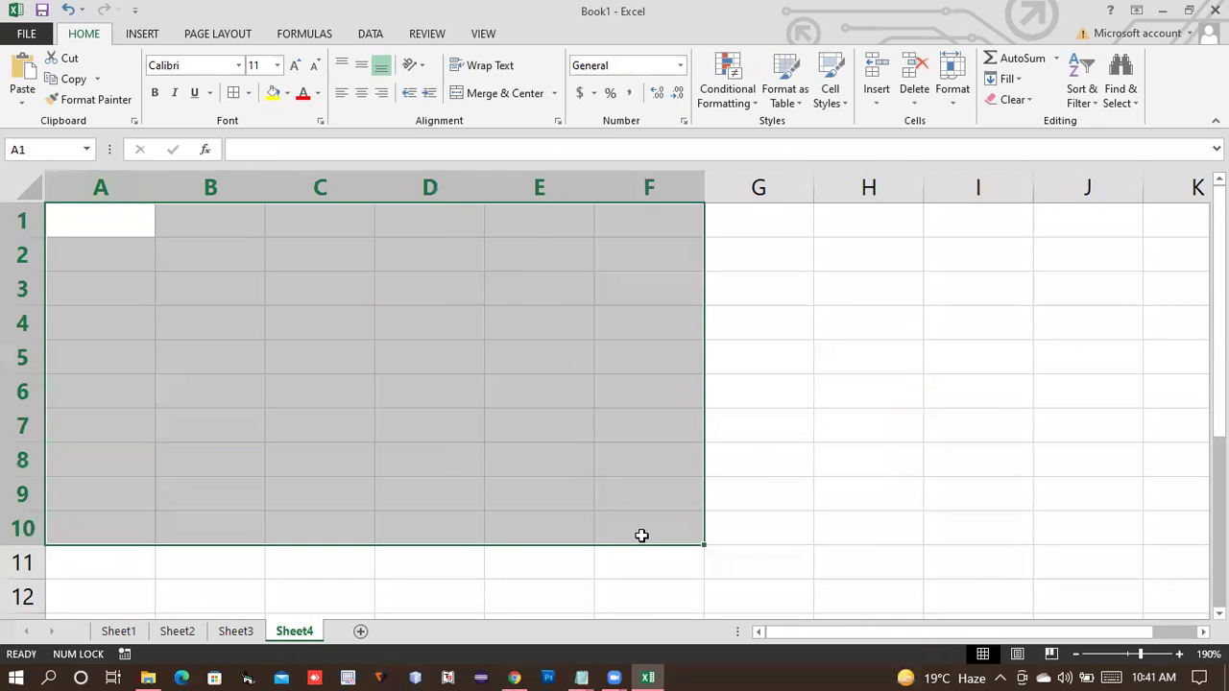
{"action": "type", "text": "=rand()"}
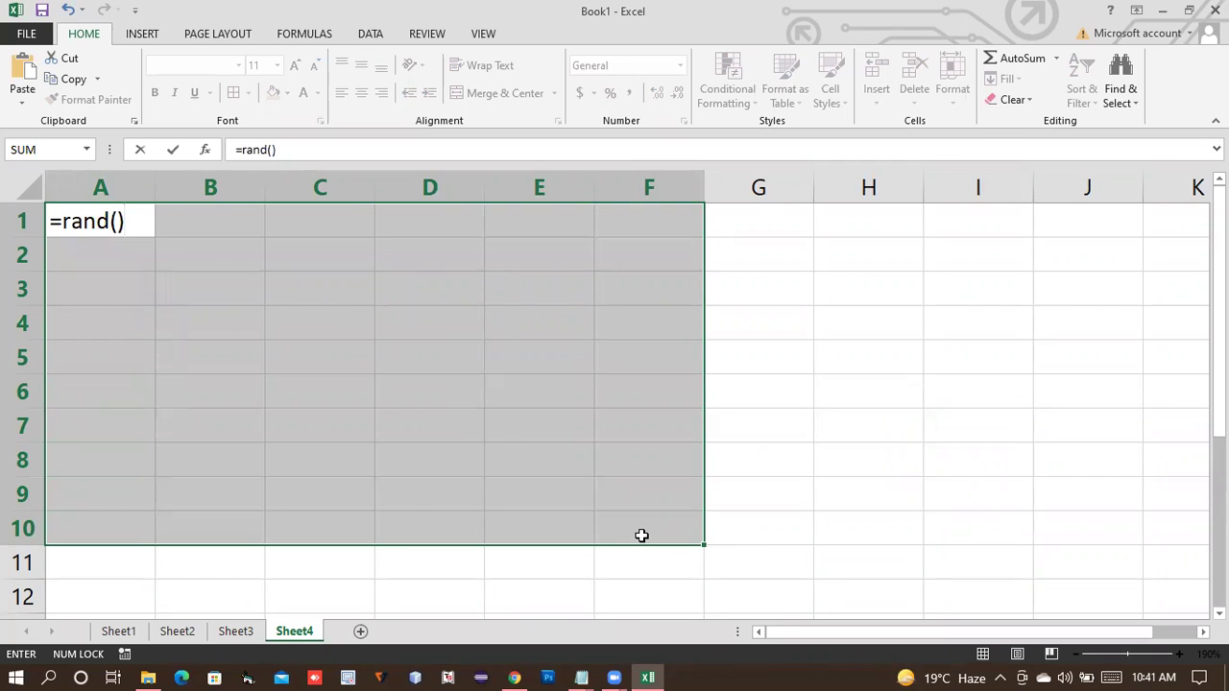
{"action": "key", "text": "ctrl+Return"}
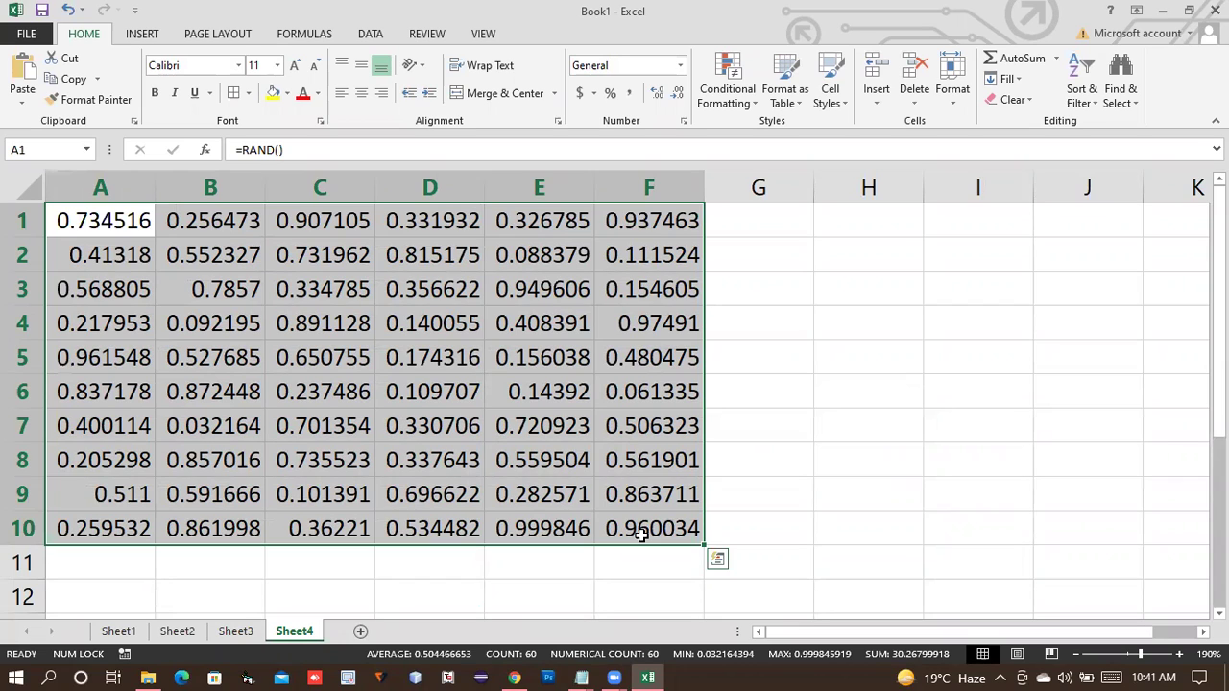
- Clear the random numbers from A1:F10 and select cell A1
{"action": "key", "text": "Delete"}
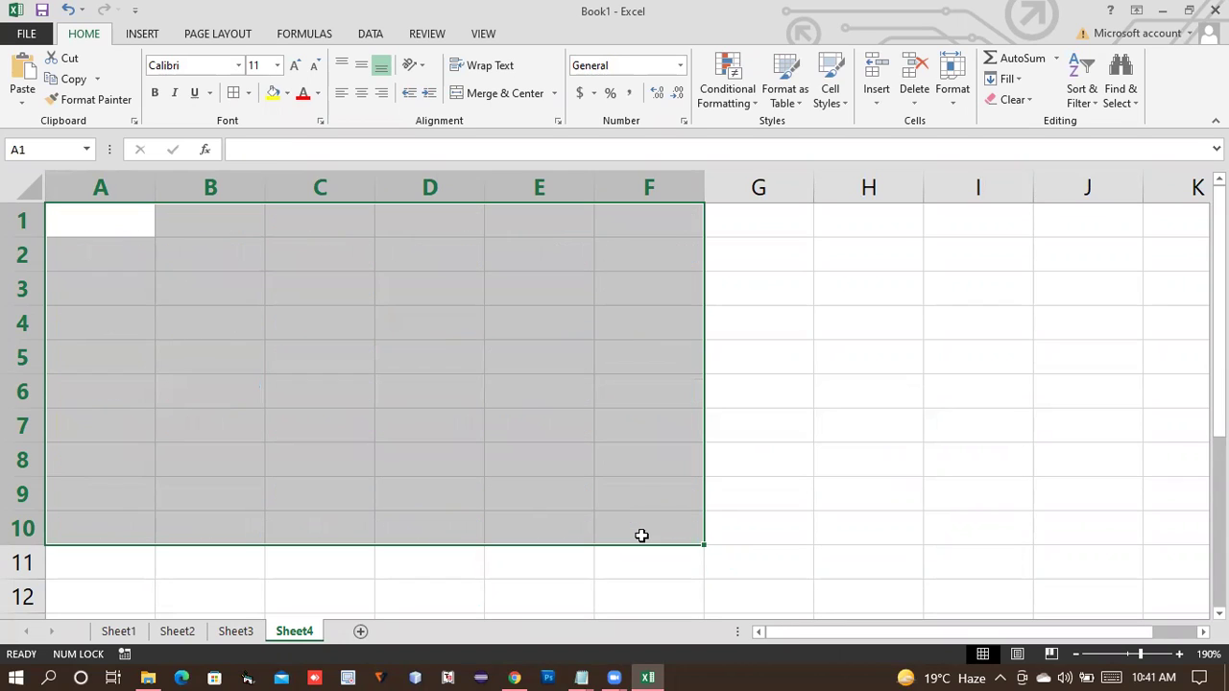
{"action": "left_click", "coordinate": [219, 289]}
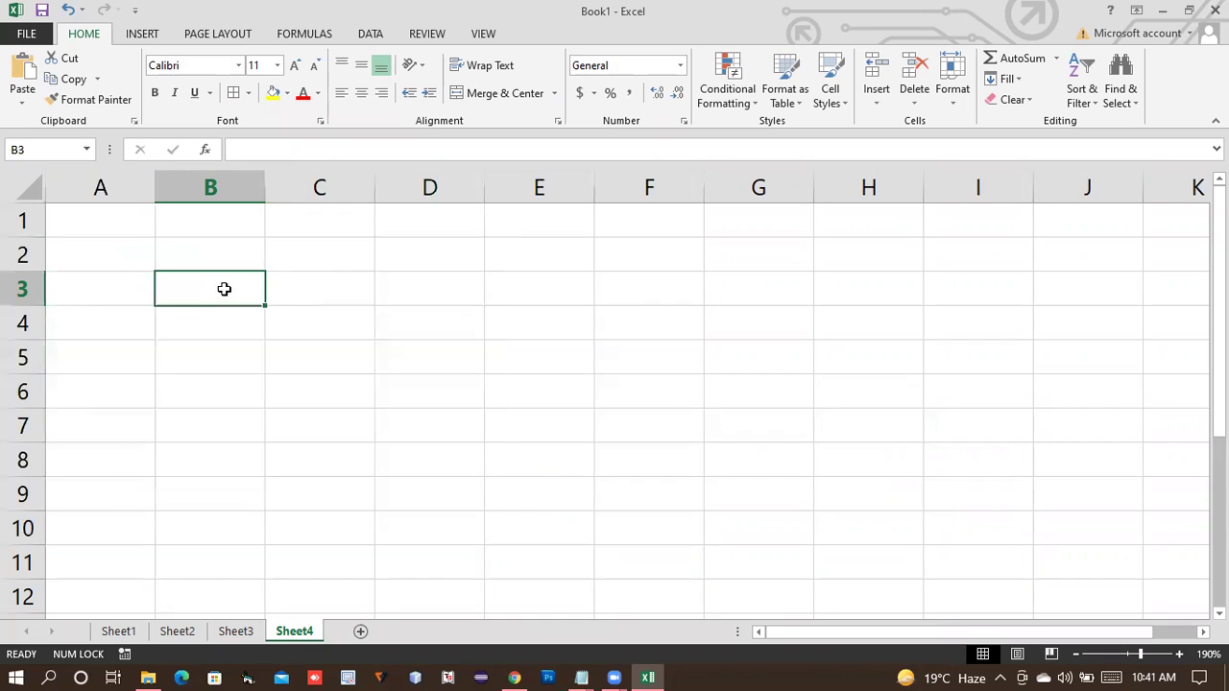
{"action": "left_click", "coordinate": [115, 222]}
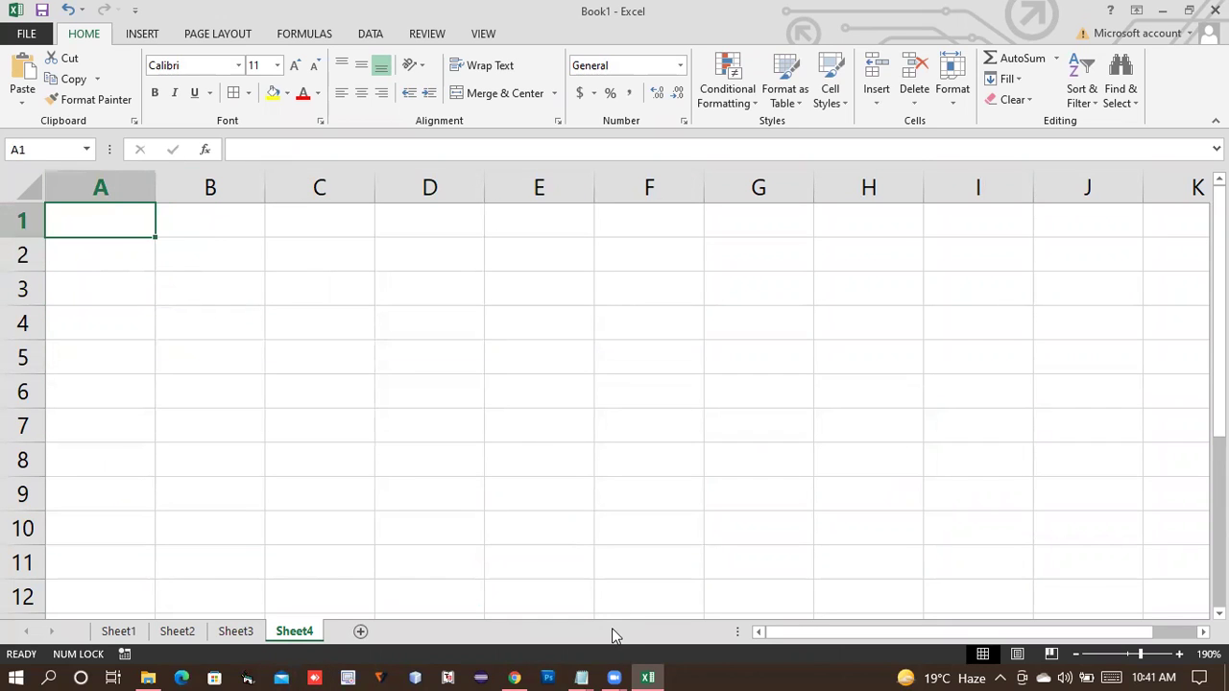
- Switch to the function list in Notepad and highlight the randbetween() and sumifs() function names
{"action": "key", "text": "alt+Tab"}
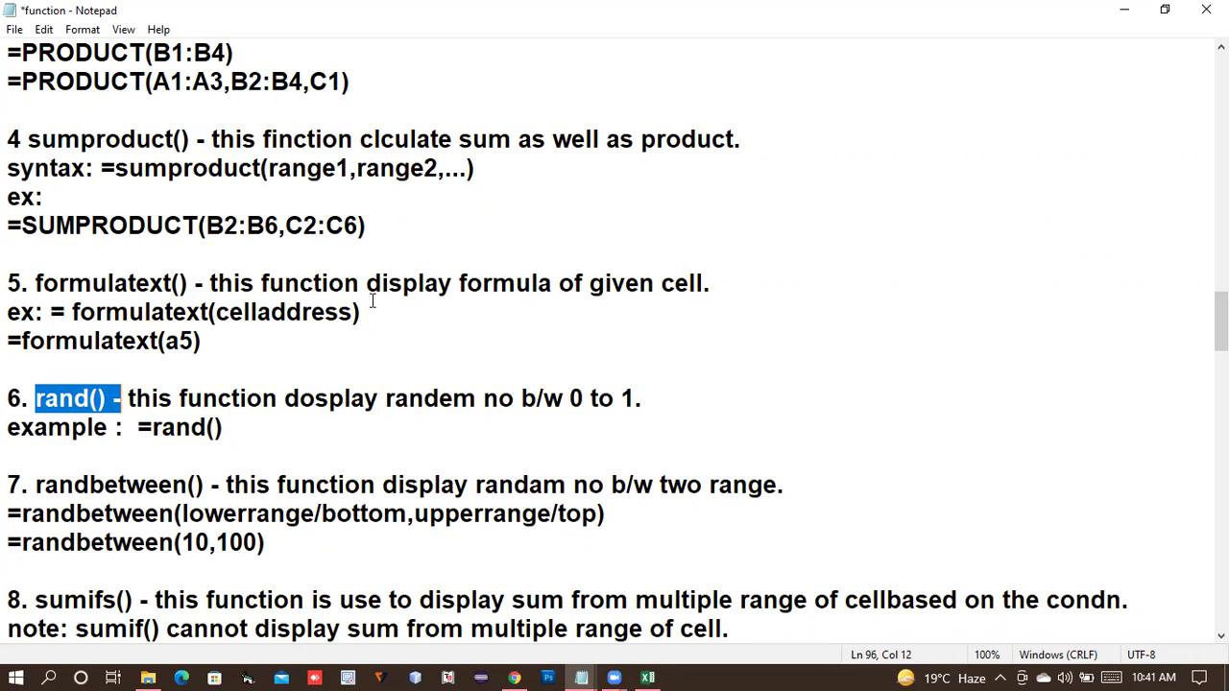
{"action": "scroll", "coordinate": [177, 389], "scroll_direction": "down", "scroll_amount": 2}
{"action": "left_click", "coordinate": [37, 312]}
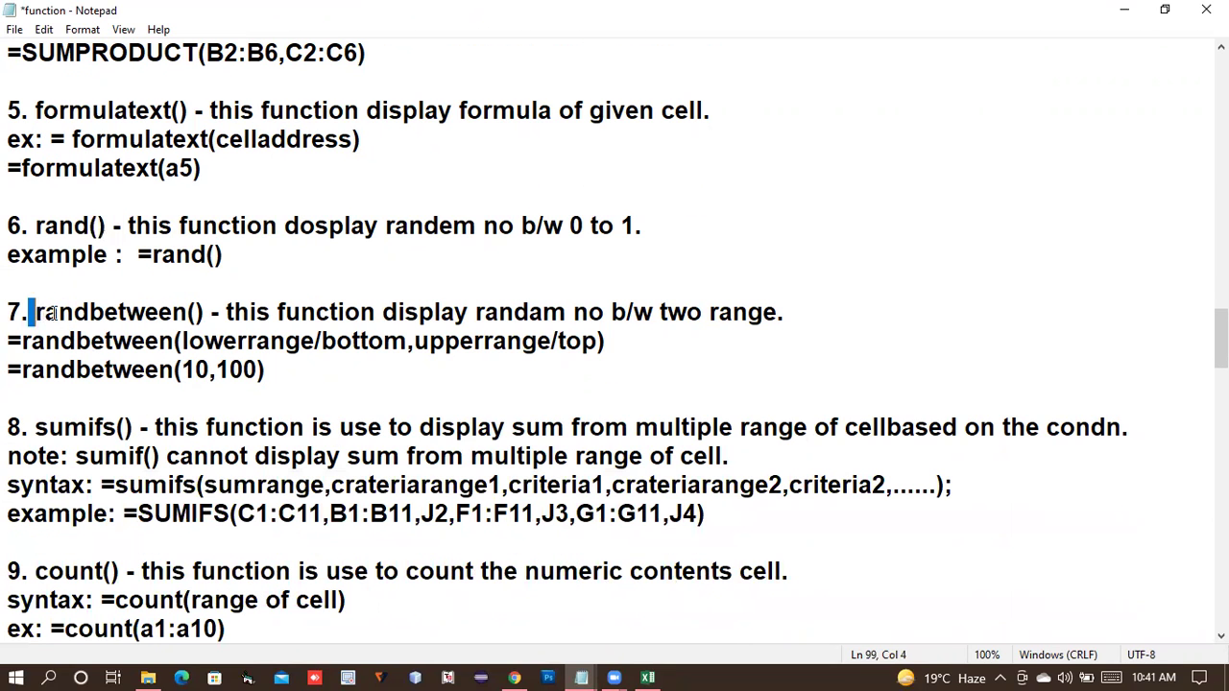
{"action": "left_click_drag", "start_coordinate": [36, 312], "coordinate": [227, 312]}
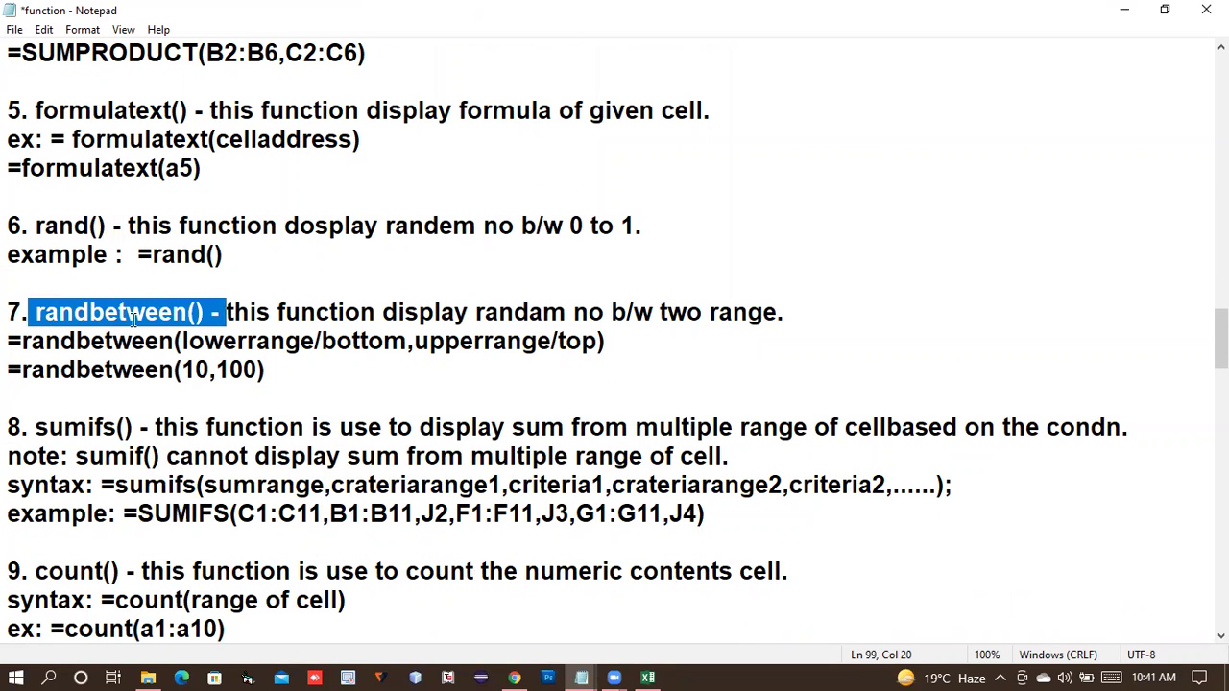
{"action": "scroll", "coordinate": [133, 318], "scroll_direction": "down", "scroll_amount": 2}
{"action": "left_click_drag", "start_coordinate": [35, 254], "coordinate": [136, 254]}
{"action": "scroll", "coordinate": [135, 254], "scroll_direction": "down", "scroll_amount": 2}
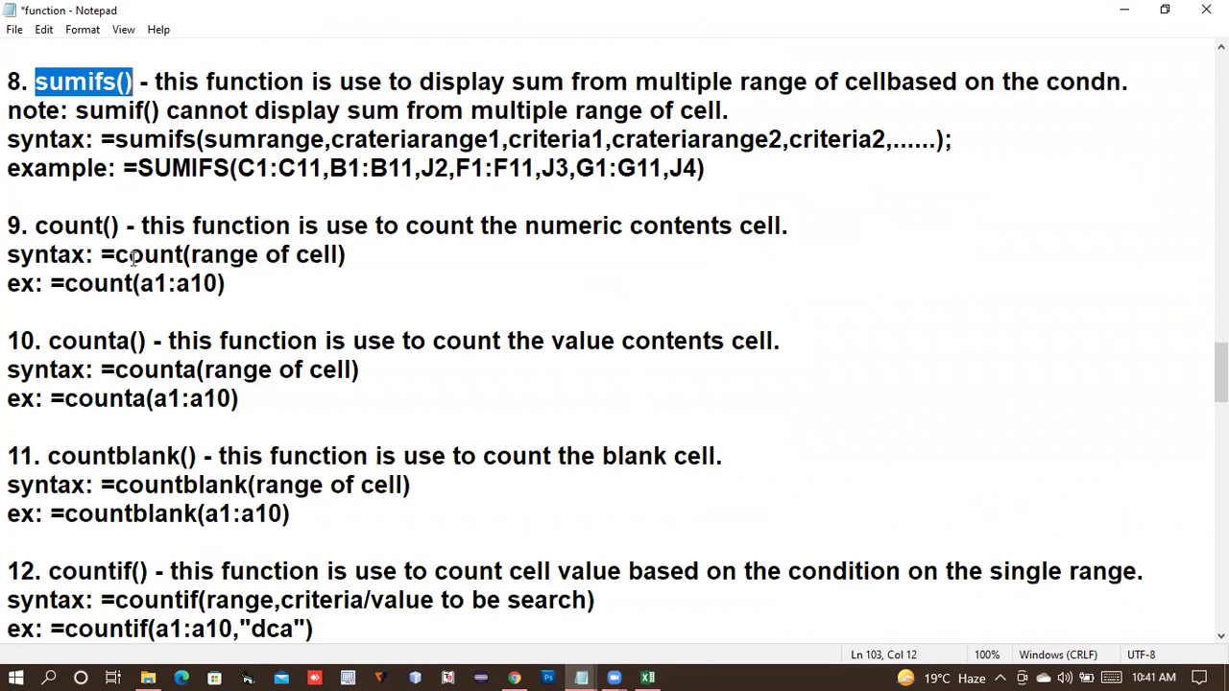